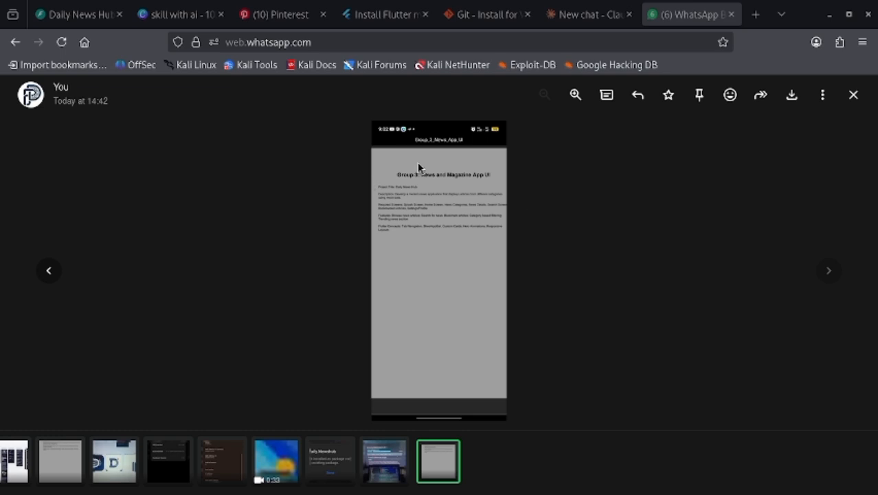
- Switch to Claude, send the message "list the screens of this app" with the attached project brief image, and review the reply
{"action": "left_click", "coordinate": [581, 14]}
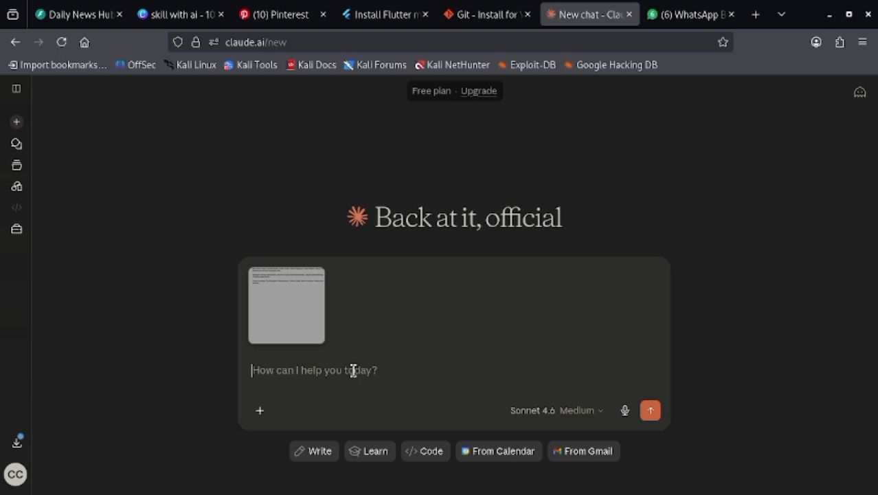
{"action": "type", "text": "llst "}
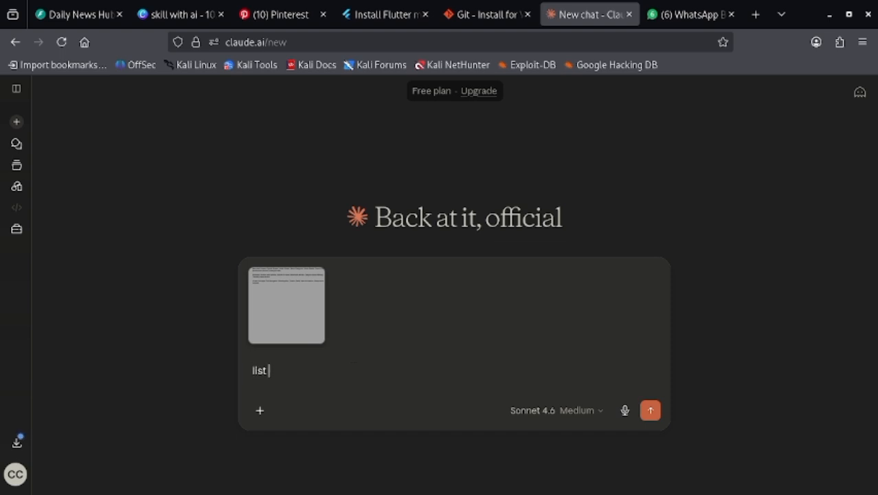
{"action": "type", "text": "the screens of this "}
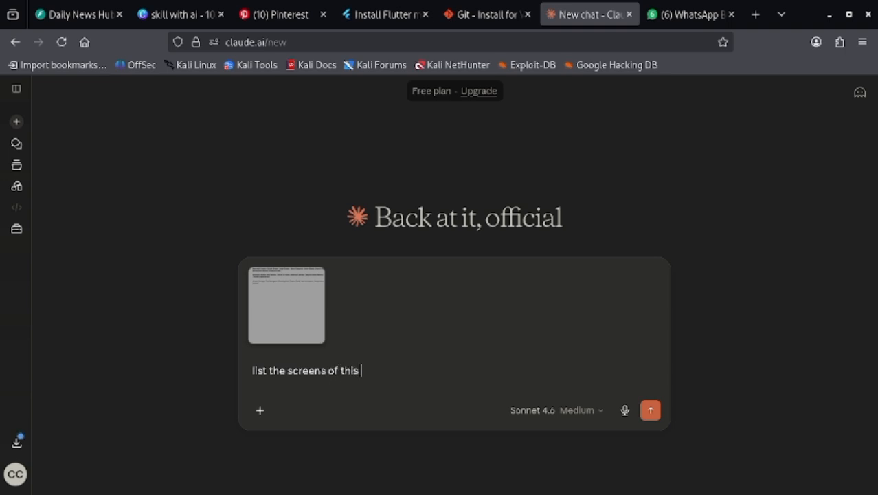
{"action": "type", "text": "app"}
{"action": "key", "text": "Return"}
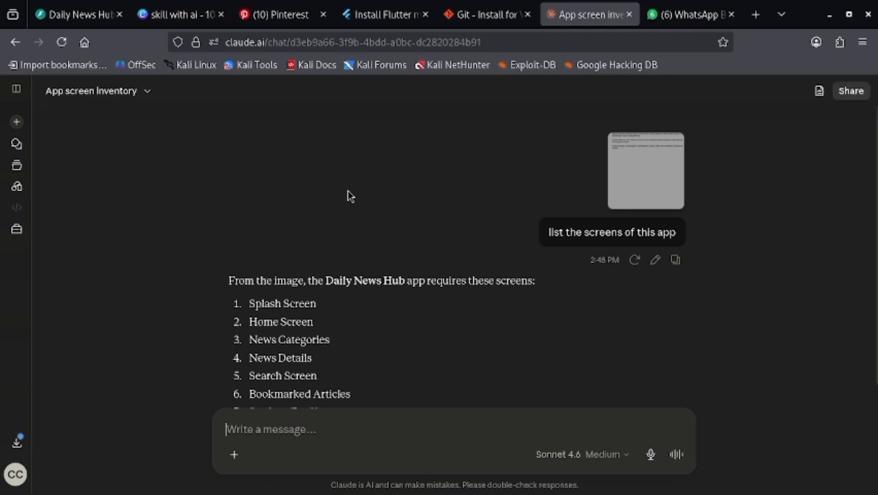
{"action": "scroll", "coordinate": [349, 212], "scroll_direction": "down", "scroll_amount": 2}
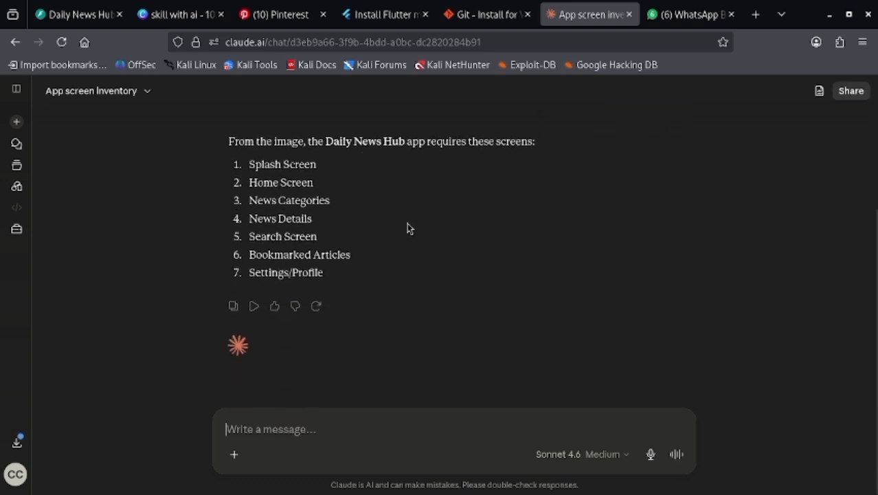
{"action": "scroll", "coordinate": [408, 228], "scroll_direction": "up", "scroll_amount": 2}
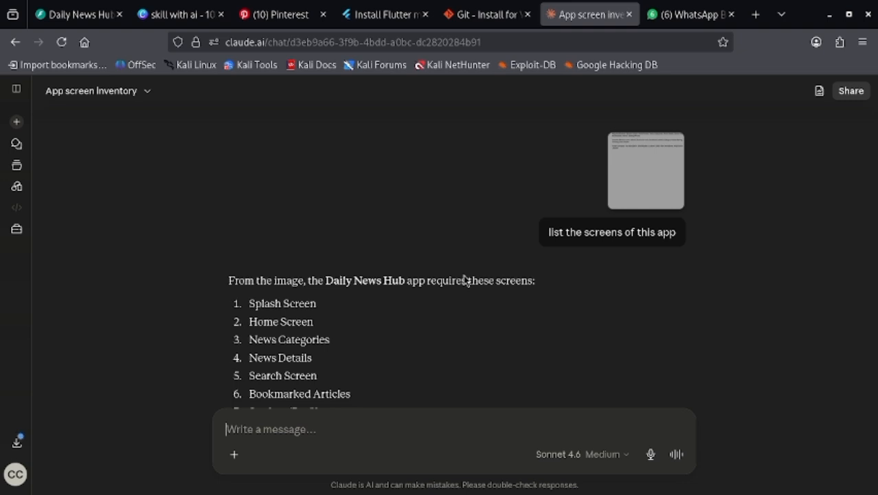
{"action": "scroll", "coordinate": [431, 265], "scroll_direction": "down", "scroll_amount": 2}
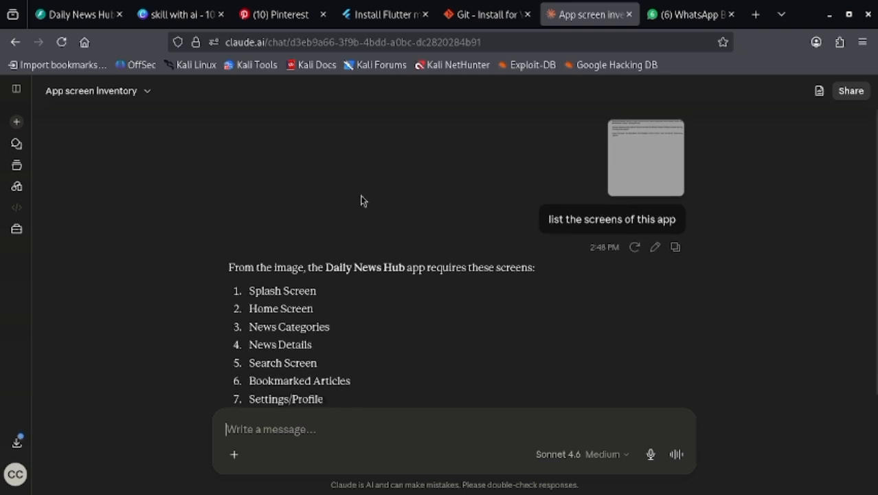
{"action": "scroll", "coordinate": [452, 227], "scroll_direction": "up", "scroll_amount": 2}
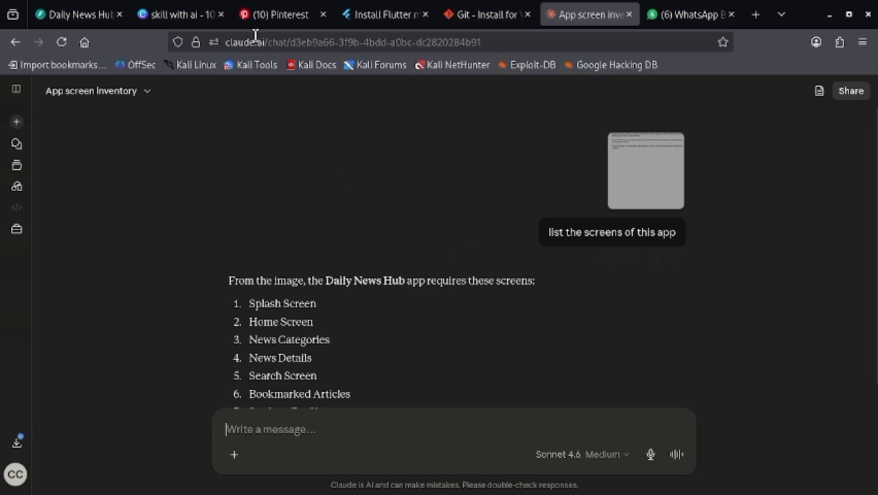
- Switch to Pinterest and search for "moblie app system design"
{"action": "left_click", "coordinate": [275, 16]}
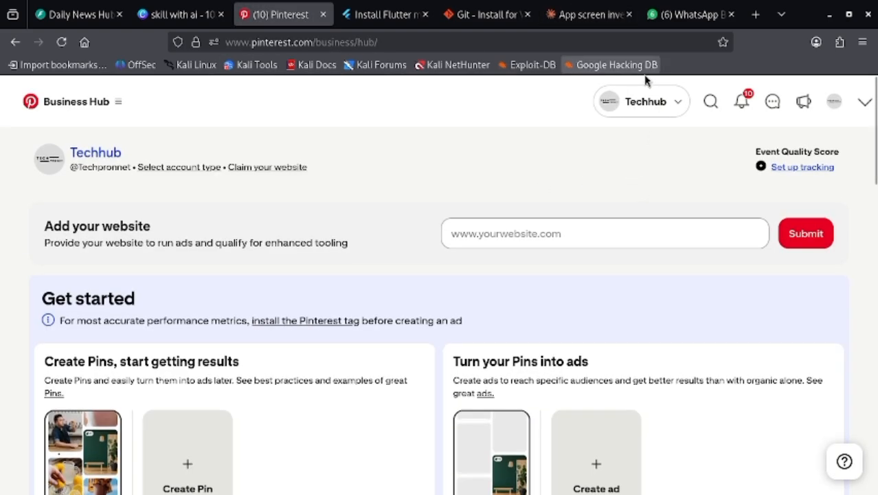
{"action": "left_click", "coordinate": [712, 103]}
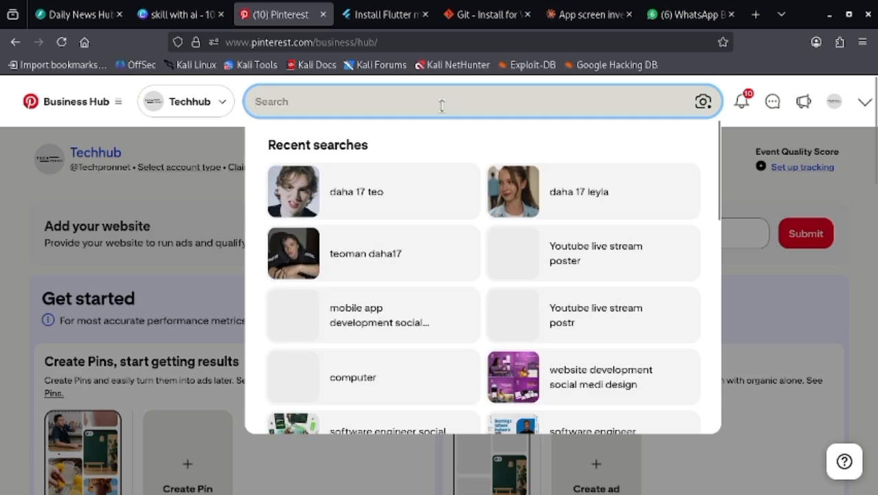
{"action": "type", "text": "mo"}
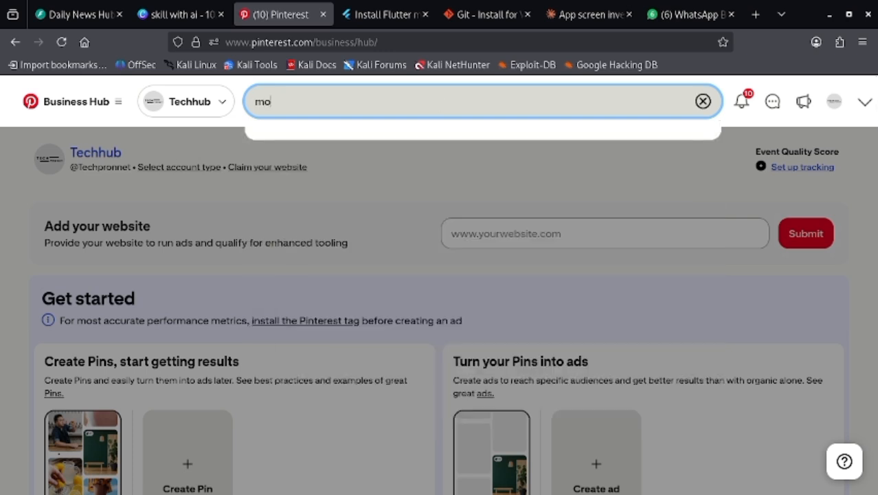
{"action": "type", "text": "blie app "}
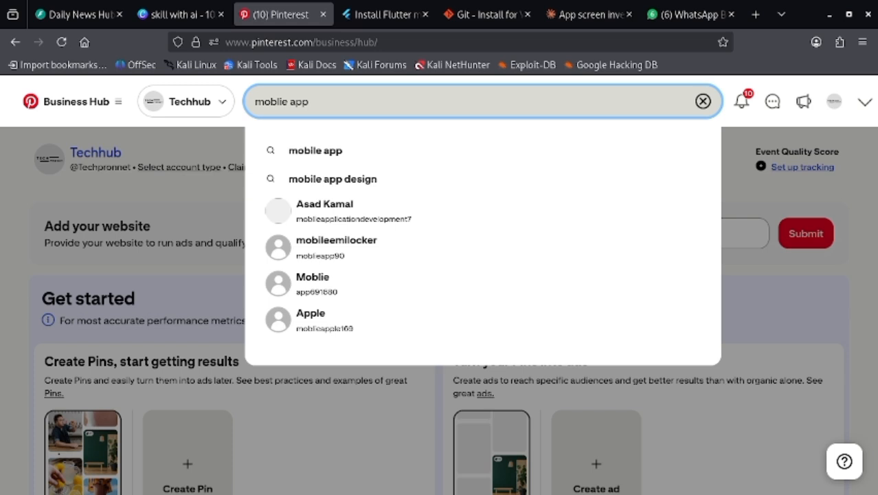
{"action": "type", "text": "syste"}
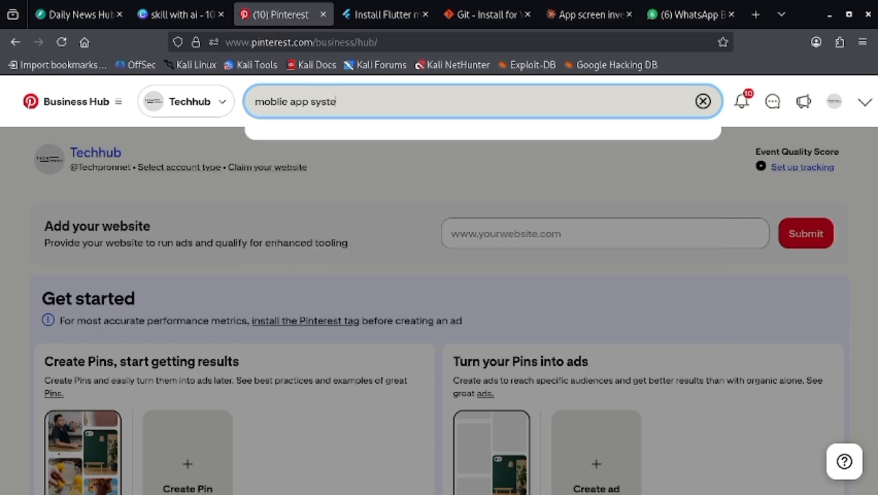
{"action": "type", "text": "m design"}
{"action": "key", "text": "Return"}
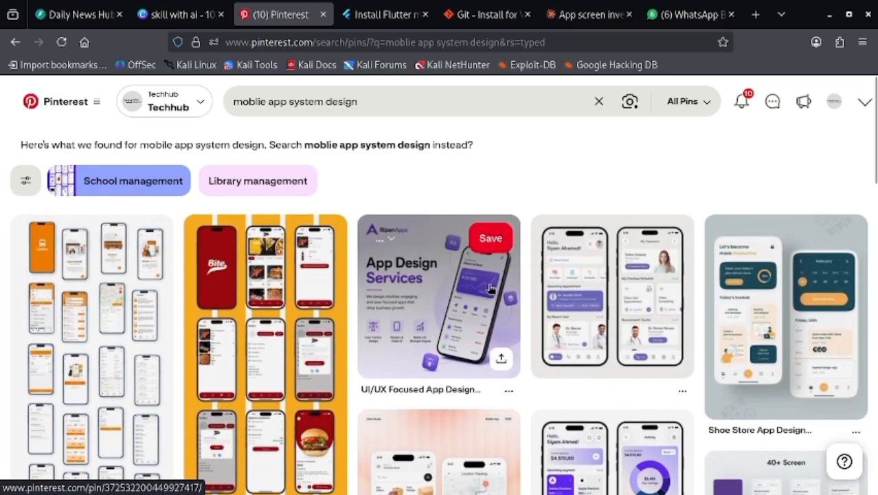
- Browse the search results and related searches for mobile app layouts that could inspire the news app's screens
{"action": "scroll", "coordinate": [492, 289], "scroll_direction": "down", "scroll_amount": 2}
{"action": "scroll", "coordinate": [492, 288], "scroll_direction": "down", "scroll_amount": 5}
{"action": "scroll", "coordinate": [494, 289], "scroll_direction": "up", "scroll_amount": 3}
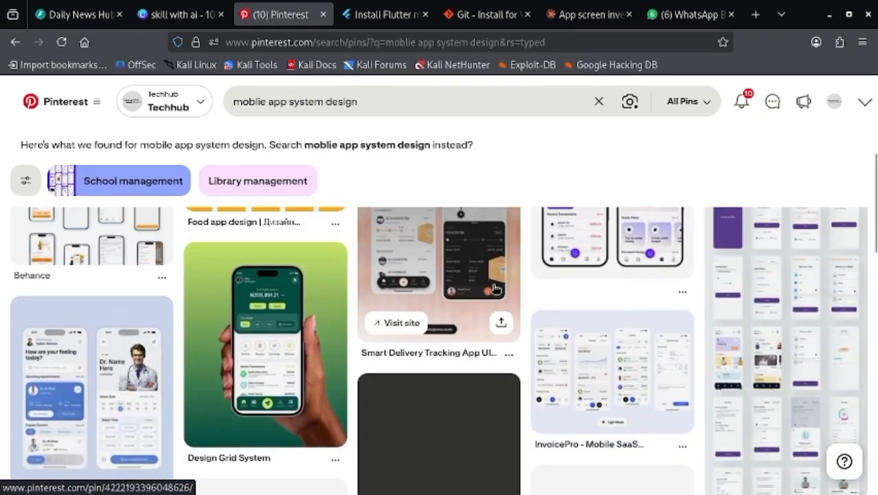
{"action": "scroll", "coordinate": [494, 288], "scroll_direction": "down", "scroll_amount": 5}
{"action": "scroll", "coordinate": [496, 290], "scroll_direction": "up", "scroll_amount": 1}
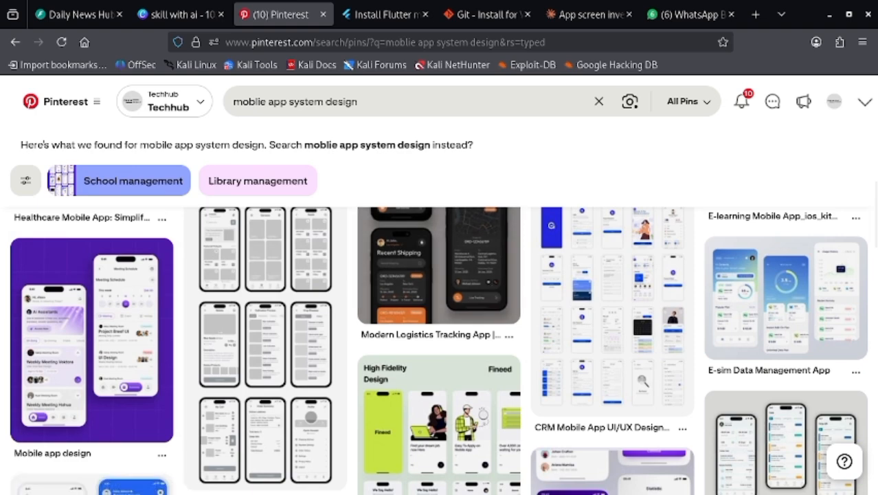
{"action": "scroll", "coordinate": [671, 383], "scroll_direction": "down", "scroll_amount": 8}
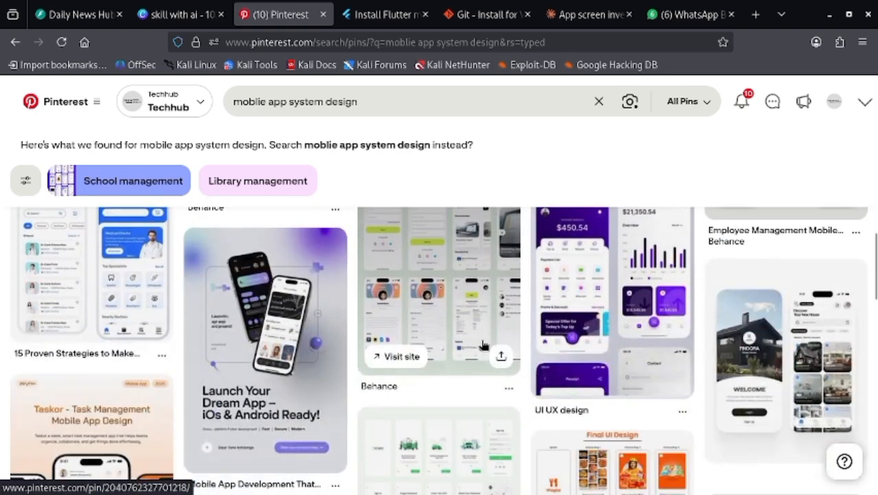
{"action": "scroll", "coordinate": [483, 344], "scroll_direction": "down", "scroll_amount": 2}
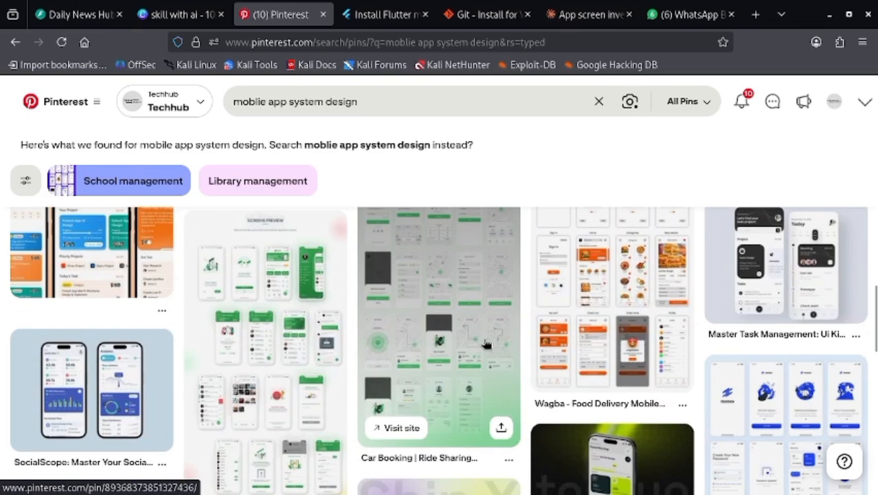
{"action": "scroll", "coordinate": [485, 344], "scroll_direction": "up", "scroll_amount": 2}
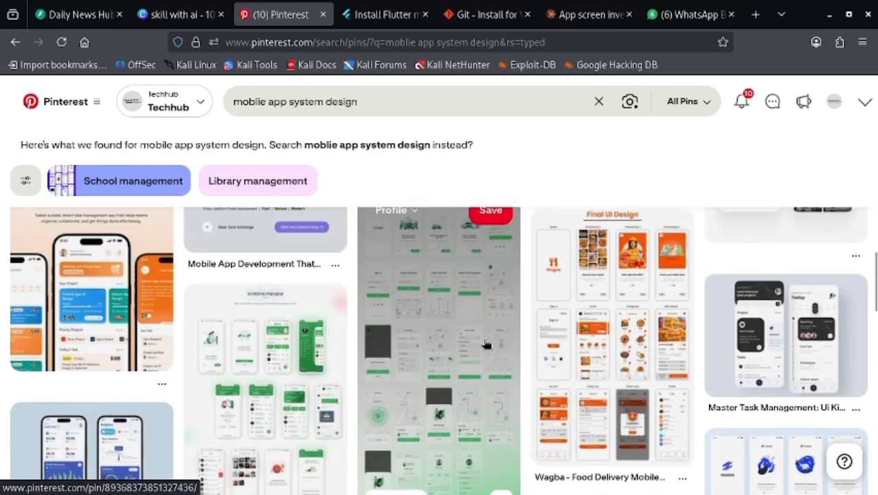
{"action": "scroll", "coordinate": [485, 343], "scroll_direction": "down", "scroll_amount": 5}
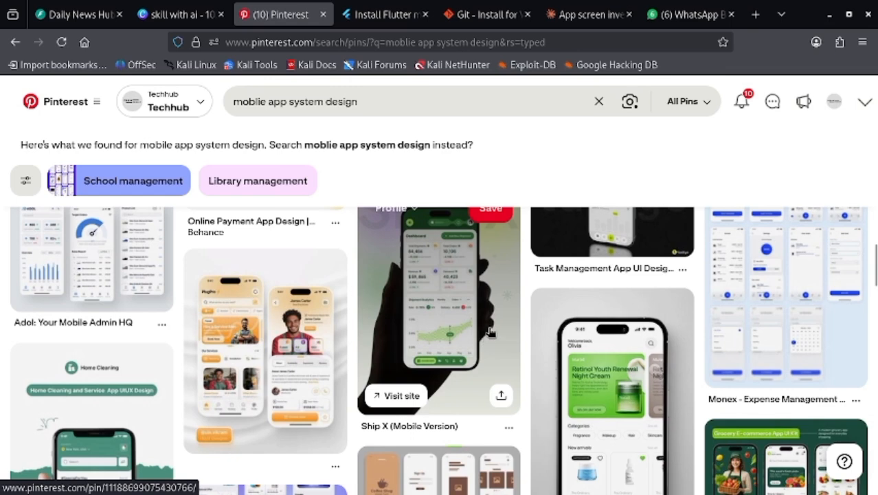
{"action": "scroll", "coordinate": [495, 333], "scroll_direction": "down", "scroll_amount": 1}
{"action": "scroll", "coordinate": [496, 332], "scroll_direction": "down", "scroll_amount": 1}
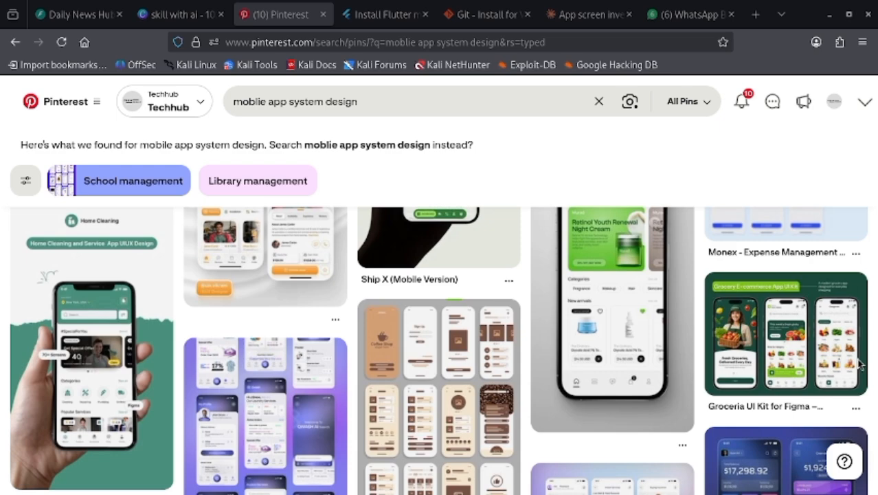
{"action": "scroll", "coordinate": [439, 313], "scroll_direction": "down", "scroll_amount": 6}
{"action": "scroll", "coordinate": [512, 313], "scroll_direction": "down", "scroll_amount": 4}
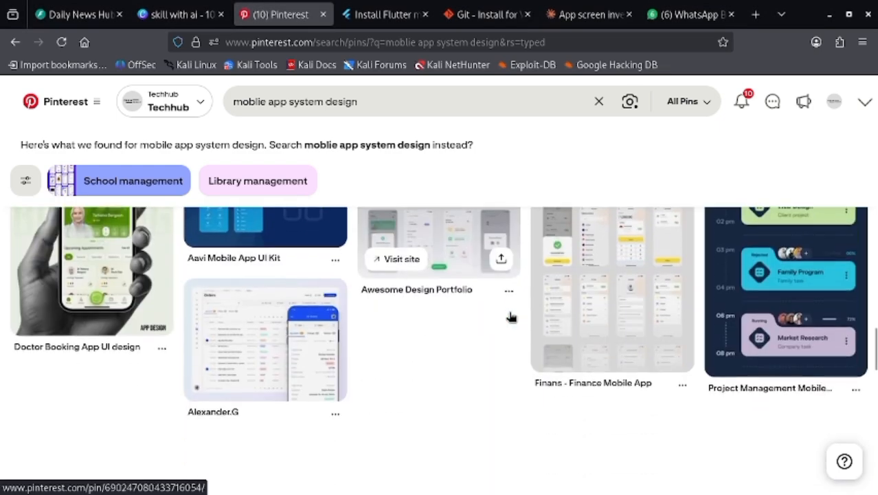
{"action": "scroll", "coordinate": [512, 313], "scroll_direction": "down", "scroll_amount": 1}
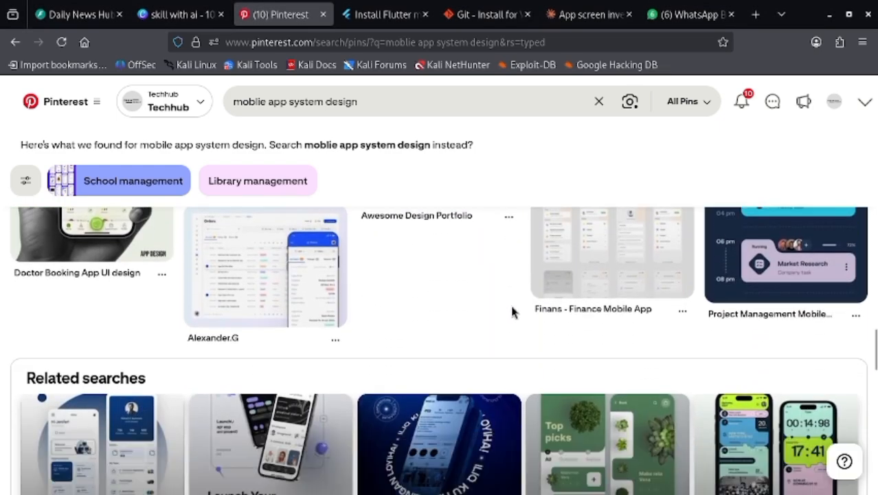
{"action": "scroll", "coordinate": [511, 313], "scroll_direction": "down", "scroll_amount": 2}
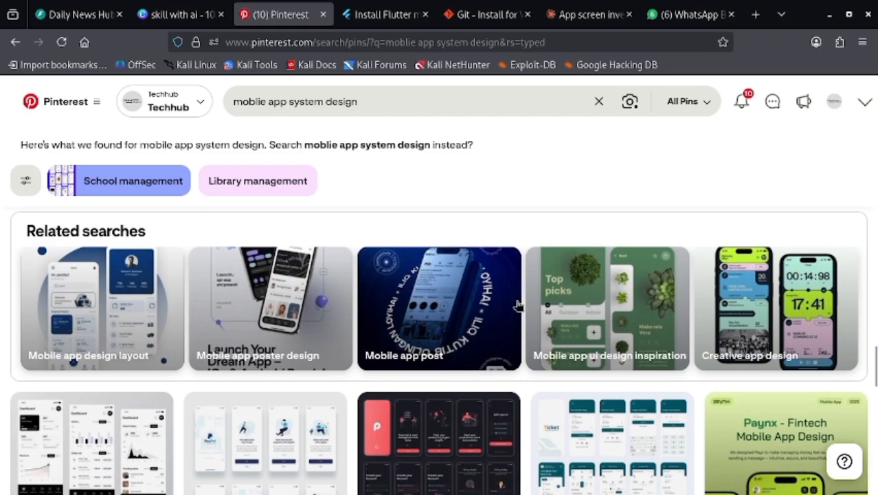
{"action": "scroll", "coordinate": [516, 304], "scroll_direction": "down", "scroll_amount": 4}
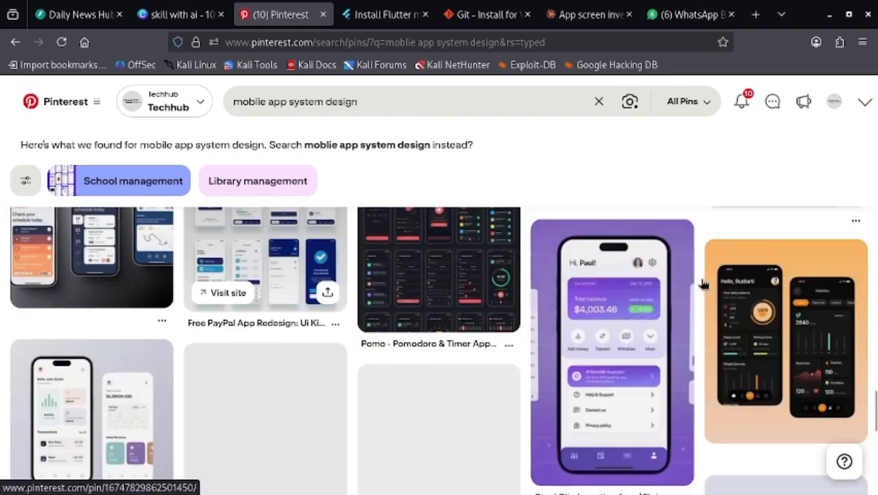
{"action": "scroll", "coordinate": [703, 284], "scroll_direction": "down", "scroll_amount": 10}
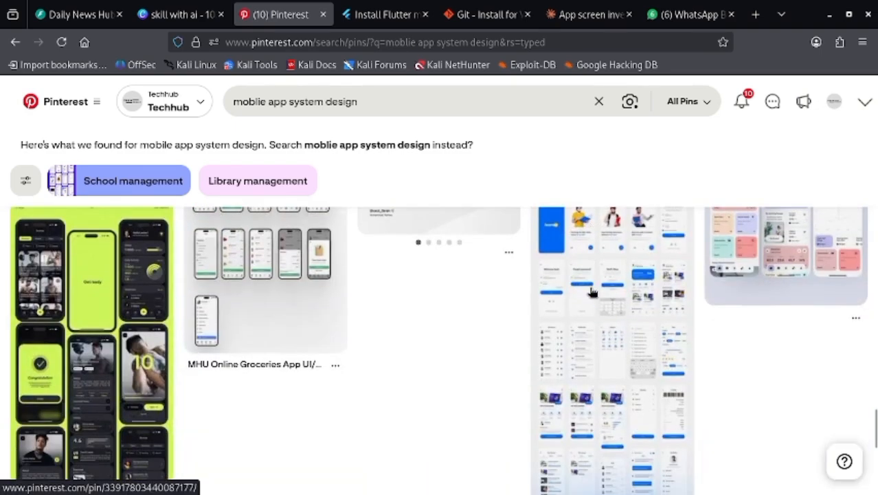
{"action": "scroll", "coordinate": [591, 292], "scroll_direction": "down", "scroll_amount": 6}
{"action": "scroll", "coordinate": [591, 292], "scroll_direction": "up", "scroll_amount": 4}
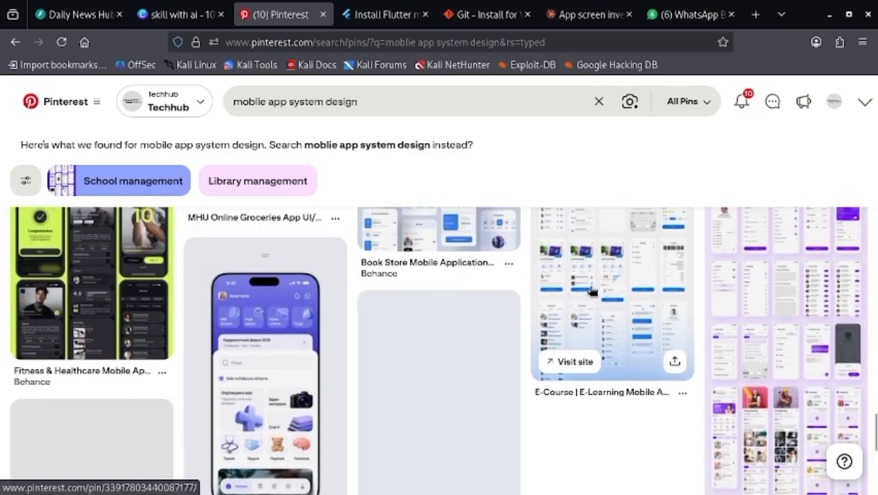
{"action": "scroll", "coordinate": [591, 292], "scroll_direction": "up", "scroll_amount": 2}
{"action": "scroll", "coordinate": [548, 295], "scroll_direction": "up", "scroll_amount": 4}
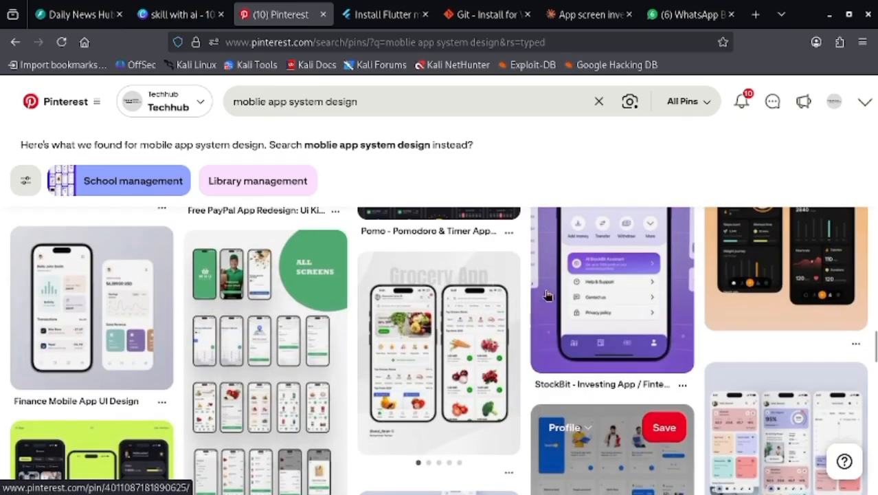
{"action": "scroll", "coordinate": [548, 295], "scroll_direction": "up", "scroll_amount": 5}
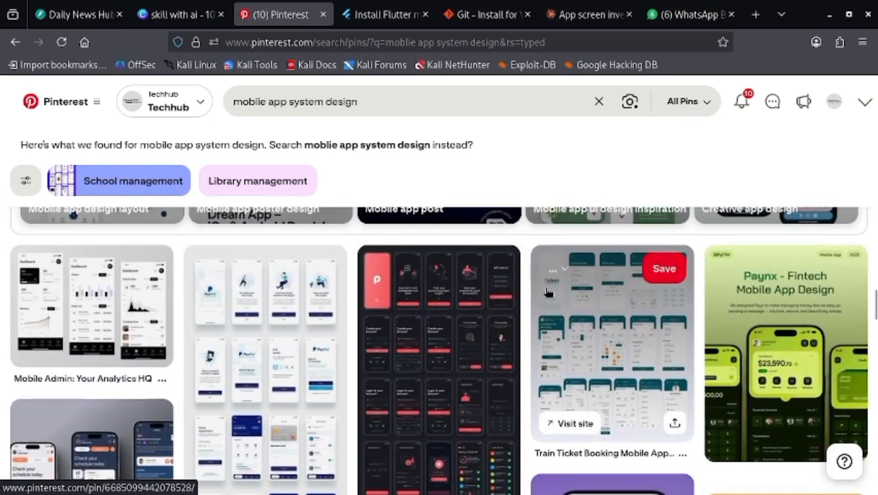
{"action": "scroll", "coordinate": [548, 295], "scroll_direction": "up", "scroll_amount": 8}
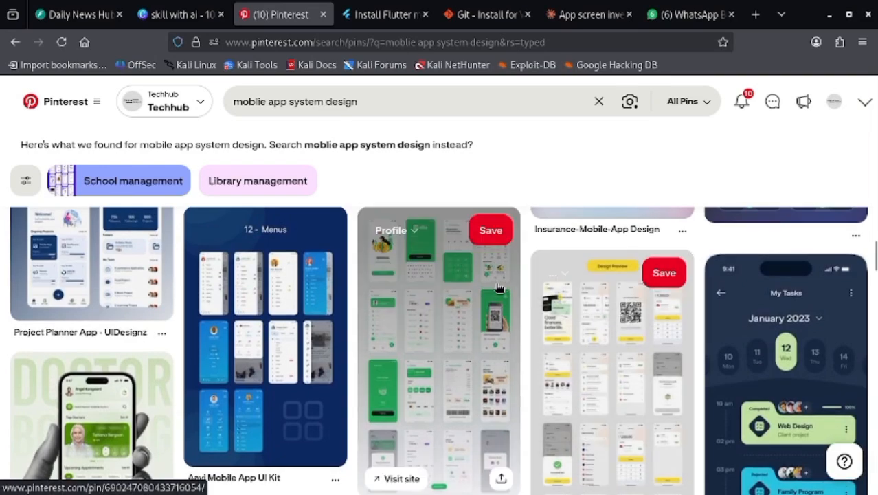
{"action": "scroll", "coordinate": [499, 287], "scroll_direction": "up", "scroll_amount": 8}
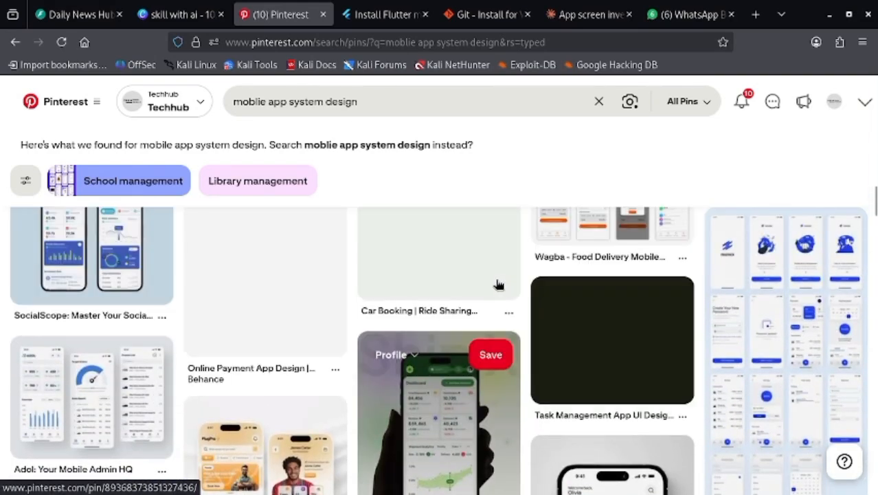
{"action": "scroll", "coordinate": [499, 285], "scroll_direction": "up", "scroll_amount": 2}
{"action": "scroll", "coordinate": [499, 284], "scroll_direction": "up", "scroll_amount": 10}
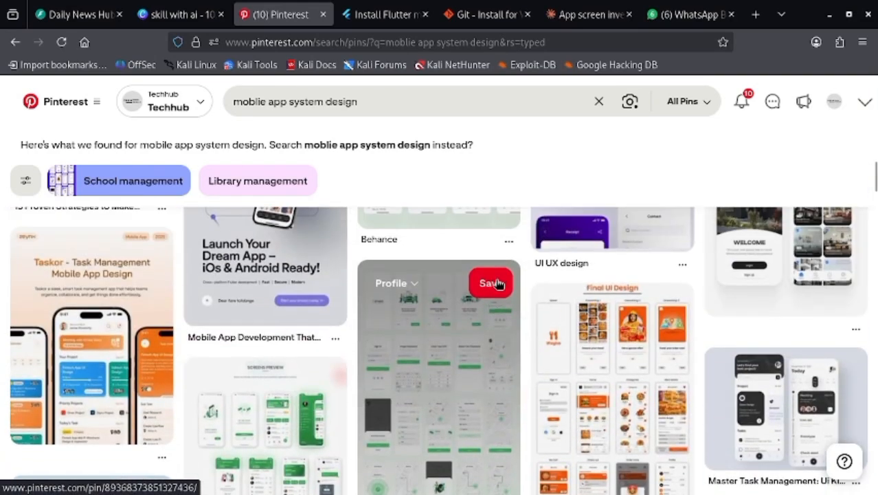
{"action": "scroll", "coordinate": [499, 282], "scroll_direction": "up", "scroll_amount": 10}
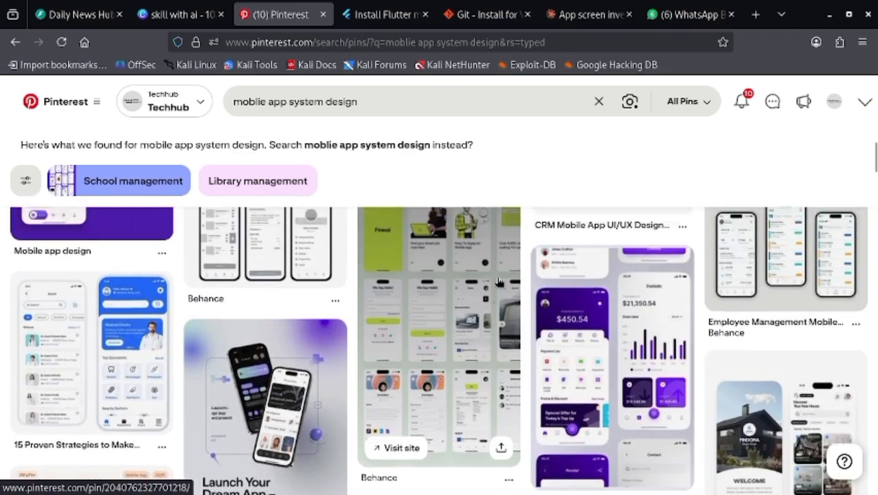
{"action": "scroll", "coordinate": [499, 282], "scroll_direction": "up", "scroll_amount": 5}
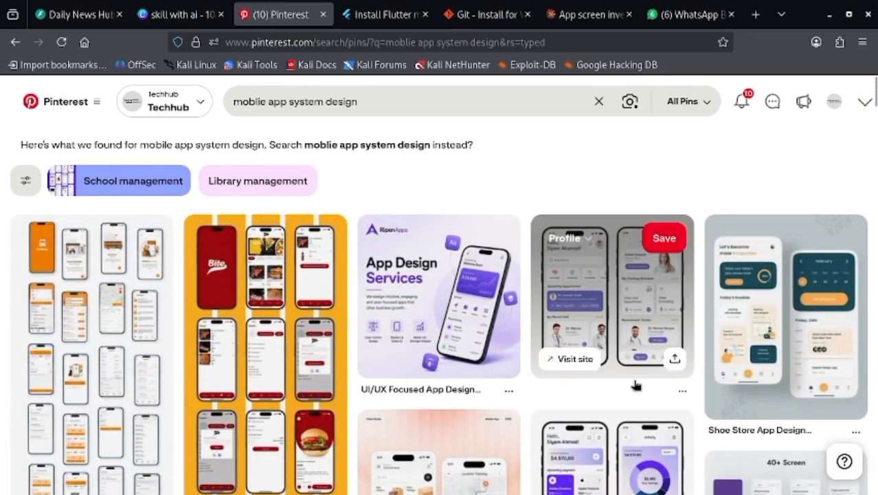
{"action": "scroll", "coordinate": [598, 372], "scroll_direction": "down", "scroll_amount": 10}
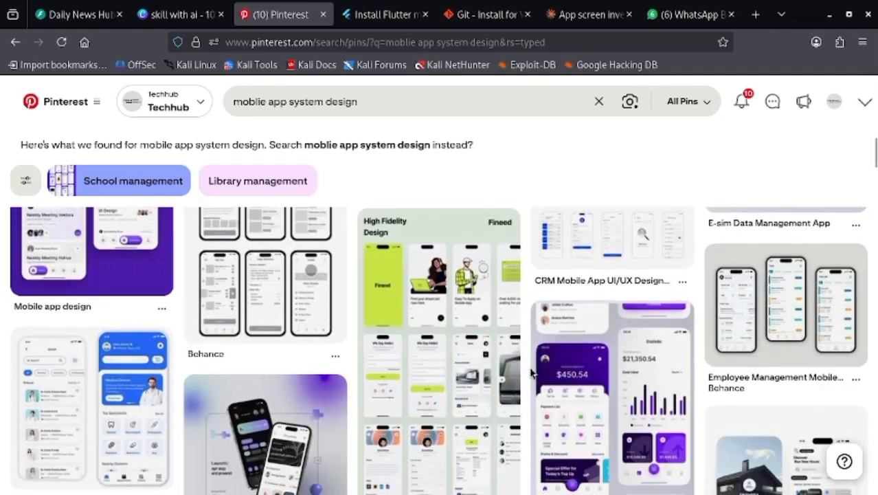
- Look further down the mobile app design pins for a style suited to the news app
{"action": "scroll", "coordinate": [531, 372], "scroll_direction": "down", "scroll_amount": 10}
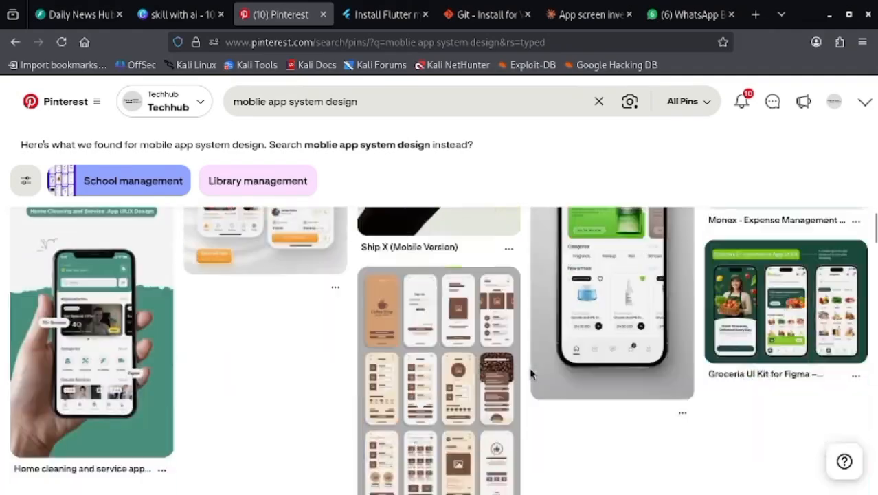
{"action": "scroll", "coordinate": [530, 372], "scroll_direction": "down", "scroll_amount": 3}
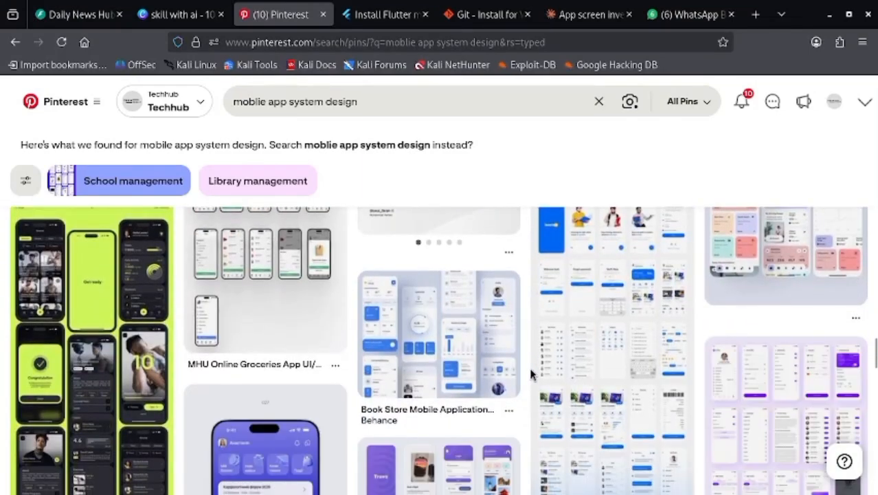
{"action": "scroll", "coordinate": [530, 373], "scroll_direction": "down", "scroll_amount": 10}
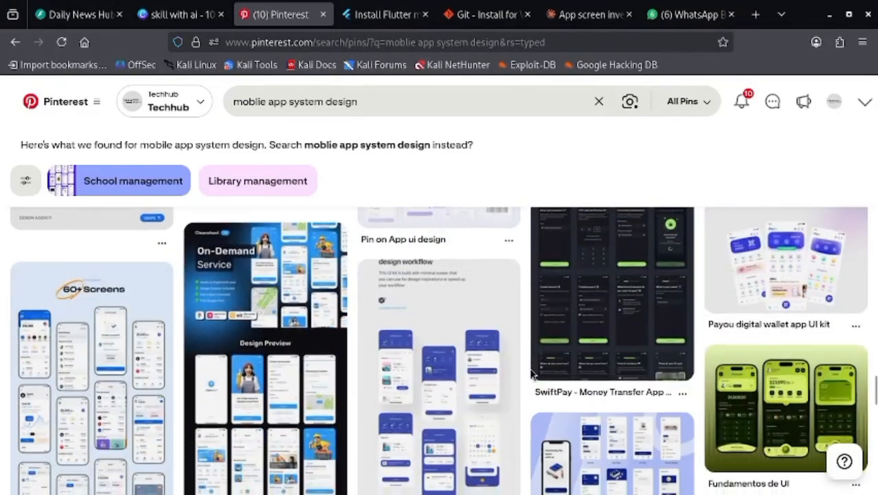
{"action": "scroll", "coordinate": [530, 373], "scroll_direction": "down", "scroll_amount": 10}
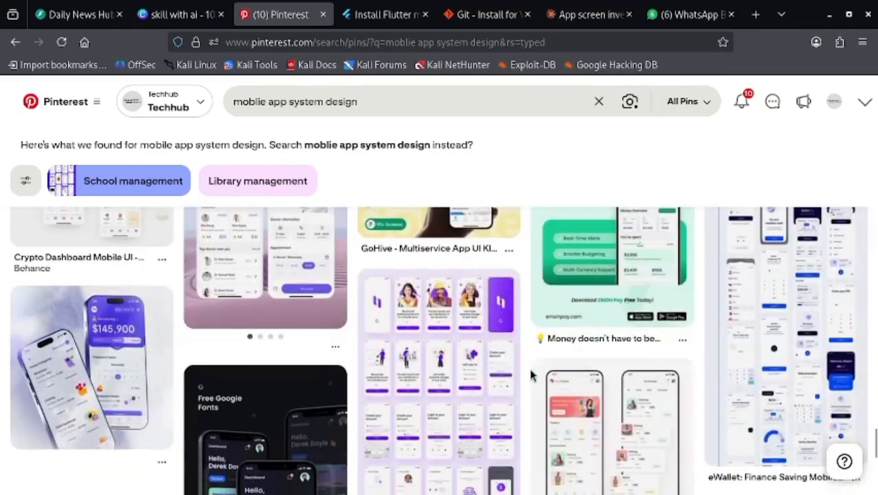
{"action": "scroll", "coordinate": [530, 373], "scroll_direction": "down", "scroll_amount": 10}
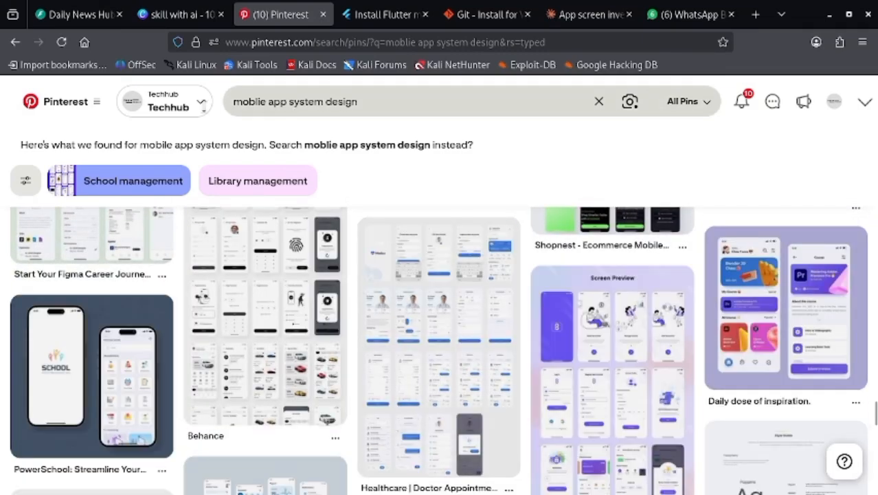
- Shorten the Pinterest search query to "system design" and run it
{"action": "left_click_drag", "start_coordinate": [294, 102], "coordinate": [177, 113]}
{"action": "key", "text": "BackSpace"}
{"action": "key", "text": "Return"}
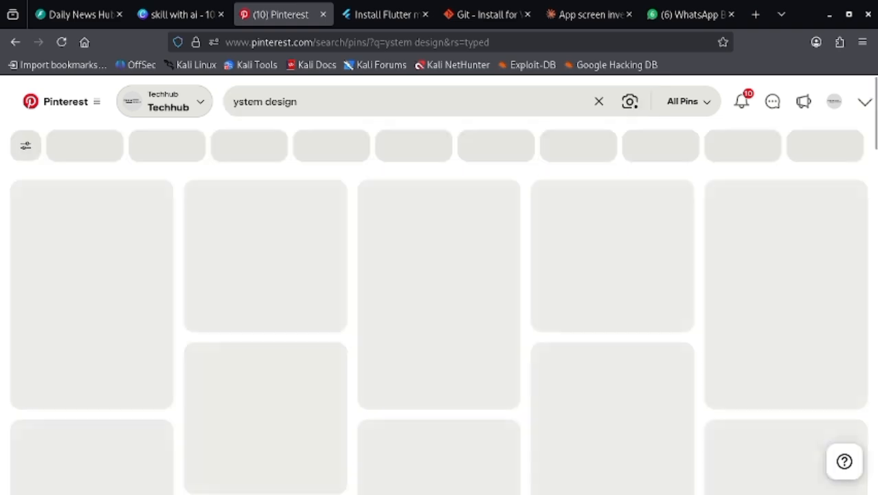
{"action": "left_click", "coordinate": [234, 101]}
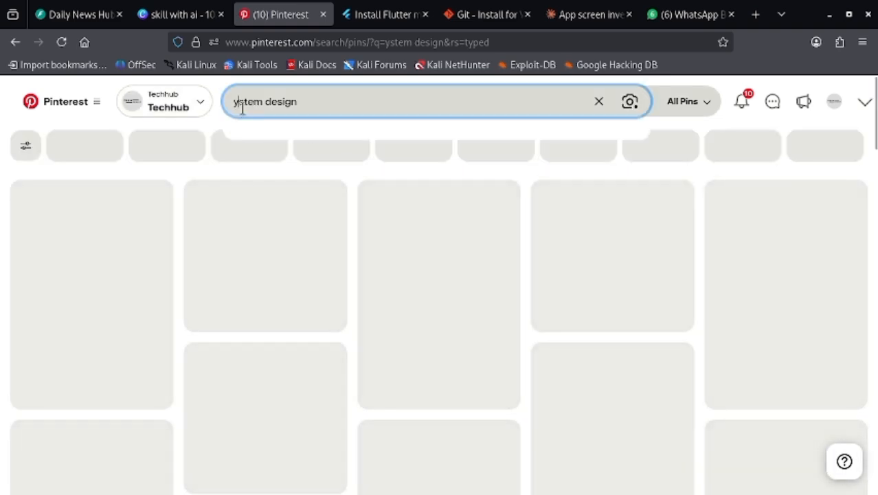
{"action": "type", "text": "s"}
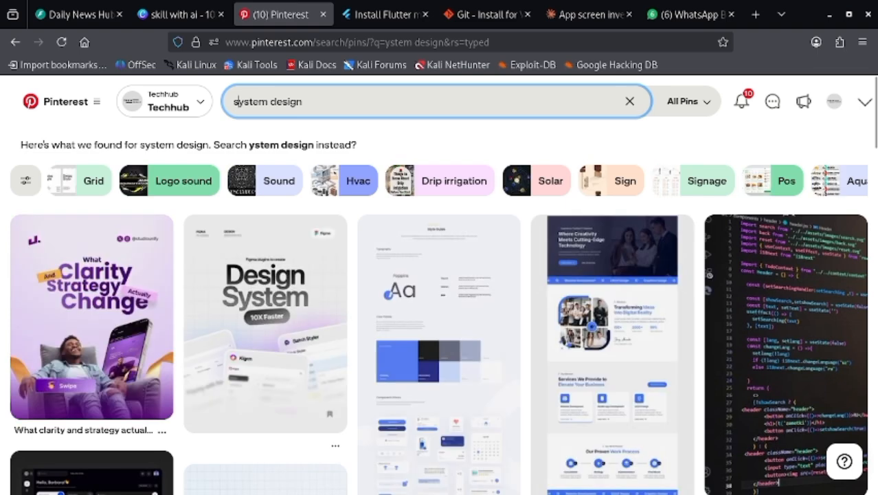
{"action": "key", "text": "Return"}
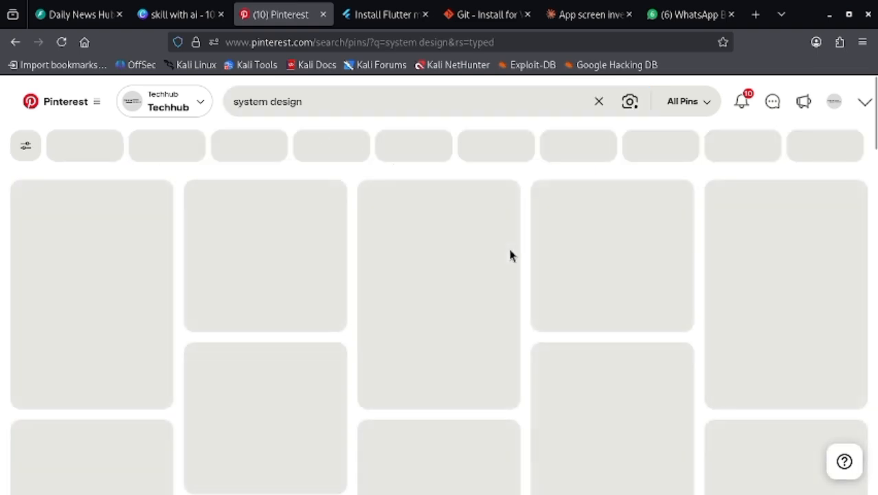
- Look through the system design results and open the blue style guide pin with typography, color palette and components
{"action": "scroll", "coordinate": [591, 289], "scroll_direction": "down", "scroll_amount": 2}
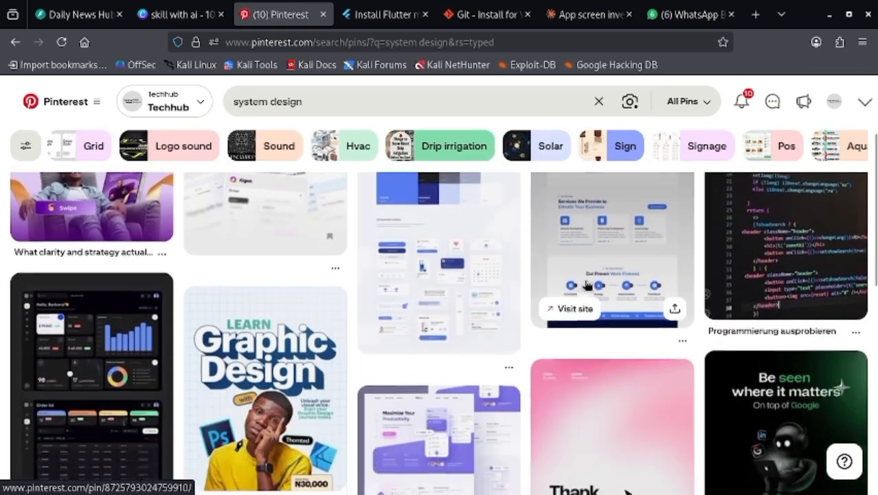
{"action": "scroll", "coordinate": [605, 302], "scroll_direction": "up", "scroll_amount": 2}
{"action": "scroll", "coordinate": [620, 316], "scroll_direction": "down", "scroll_amount": 5}
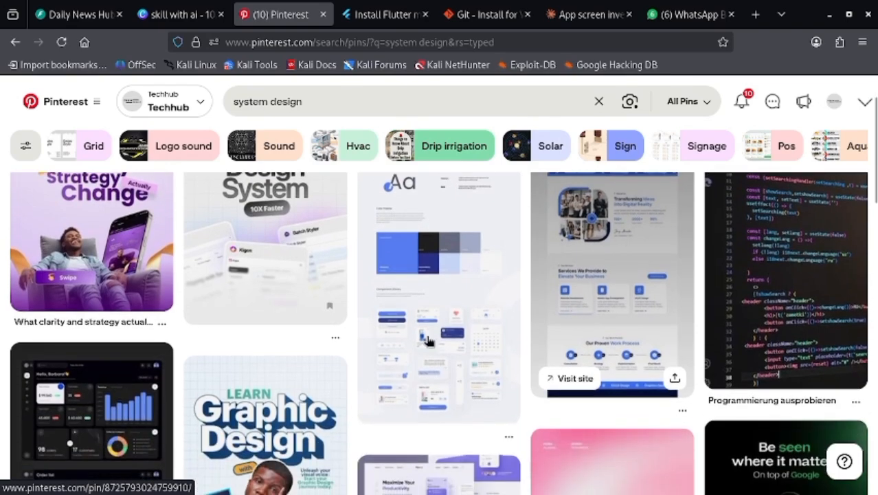
{"action": "scroll", "coordinate": [457, 271], "scroll_direction": "up", "scroll_amount": 1}
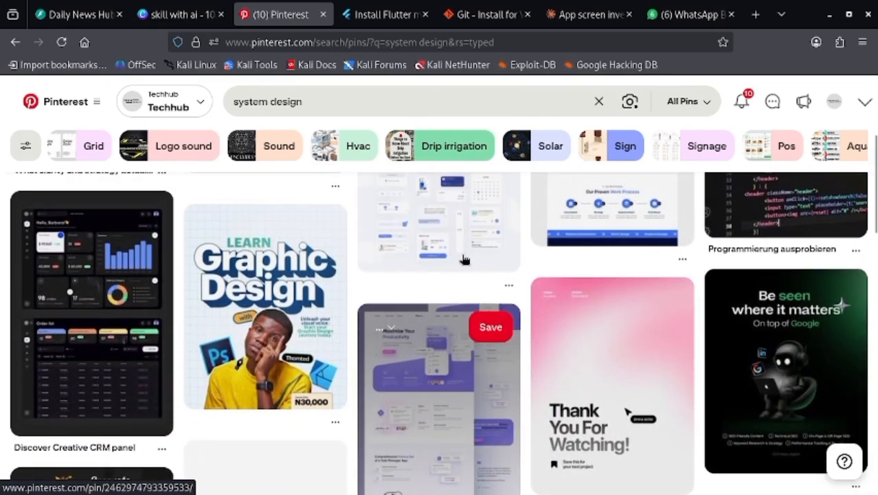
{"action": "left_click", "coordinate": [541, 231]}
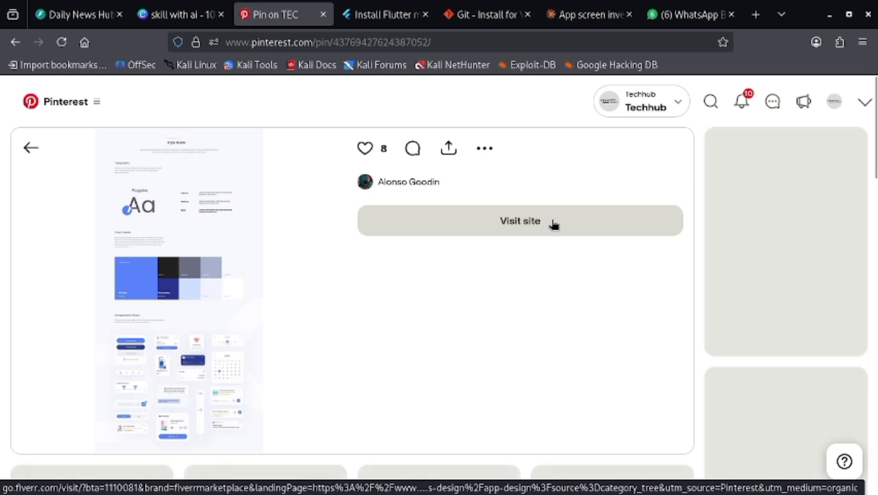
- Check the pins related to the style guide and open its image in a separate tab
{"action": "scroll", "coordinate": [180, 308], "scroll_direction": "down", "scroll_amount": 3}
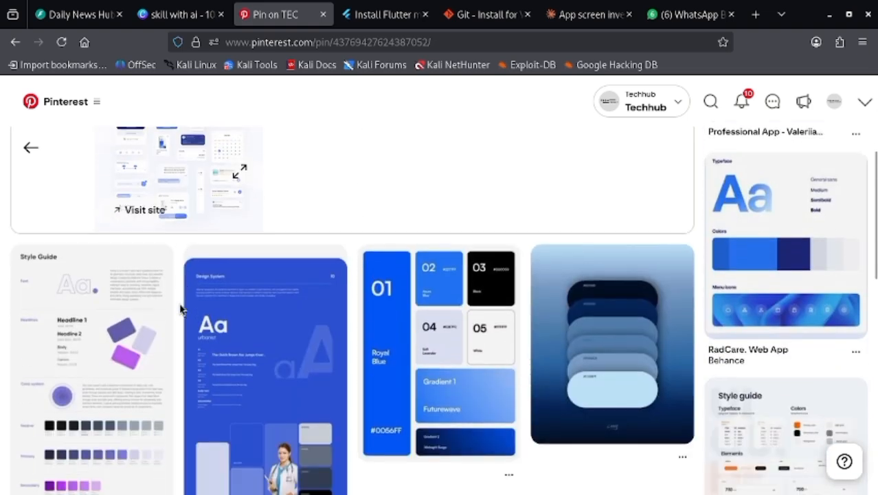
{"action": "scroll", "coordinate": [180, 302], "scroll_direction": "up", "scroll_amount": 3}
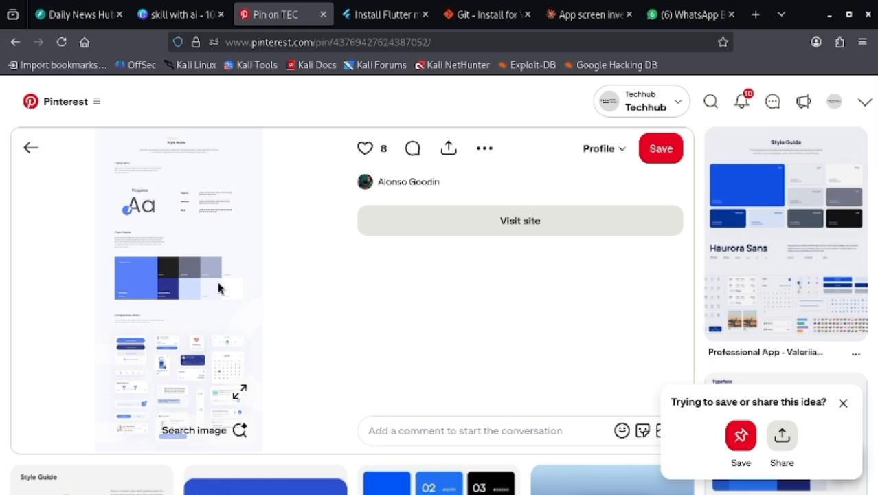
{"action": "middle_click", "coordinate": [230, 286]}
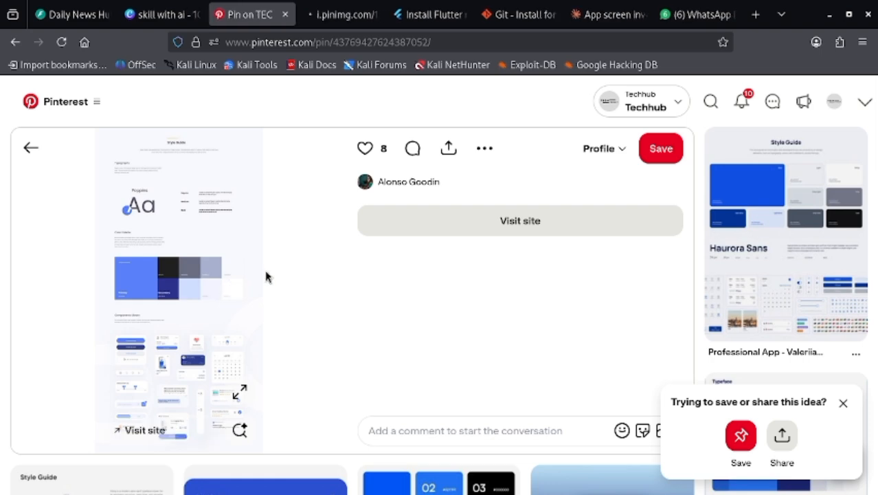
{"action": "left_click", "coordinate": [347, 19]}
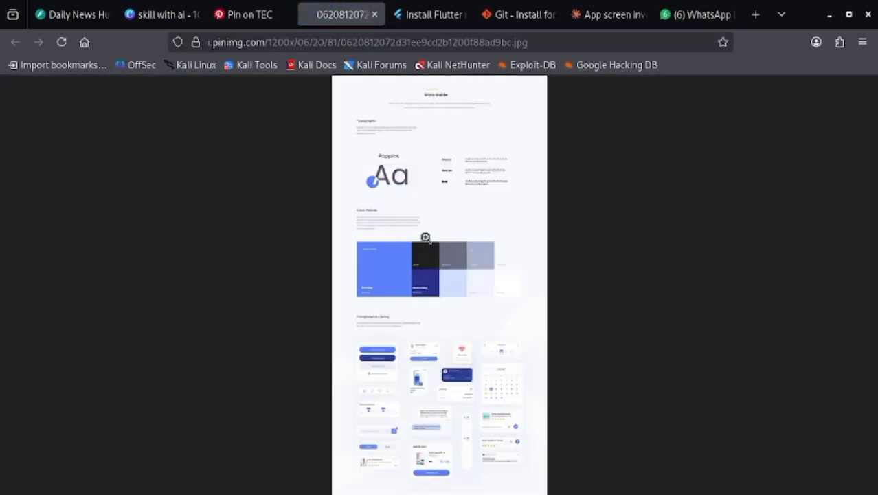
- Examine the enlarged style guide's typography, color palette and components library, and close the image
{"action": "left_click", "coordinate": [426, 237]}
{"action": "scroll", "coordinate": [469, 216], "scroll_direction": "up", "scroll_amount": 5}
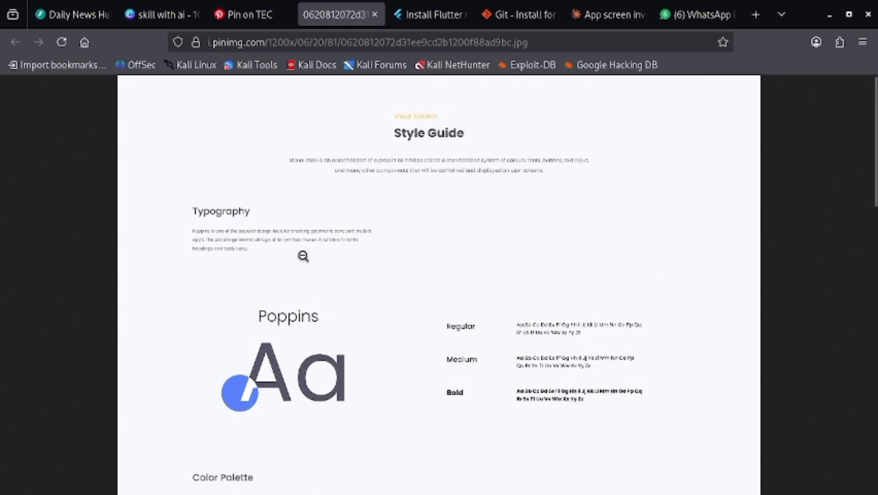
{"action": "scroll", "coordinate": [281, 228], "scroll_direction": "down", "scroll_amount": 3}
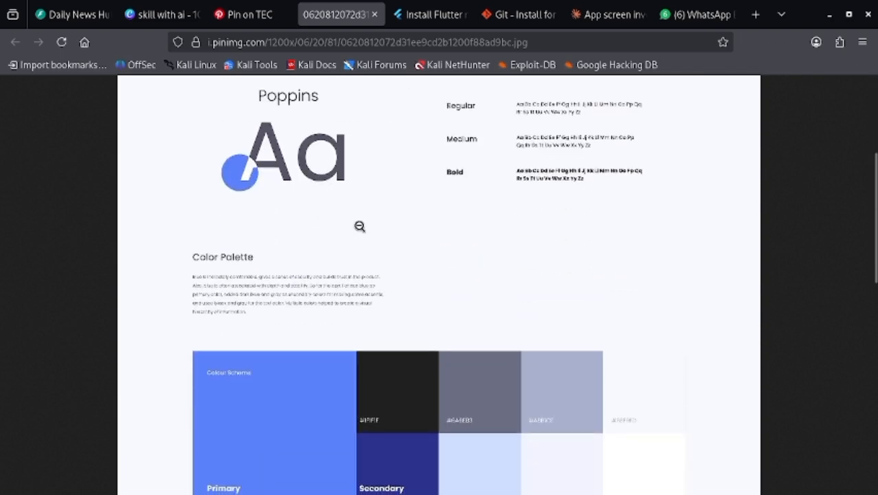
{"action": "scroll", "coordinate": [241, 257], "scroll_direction": "down", "scroll_amount": 5}
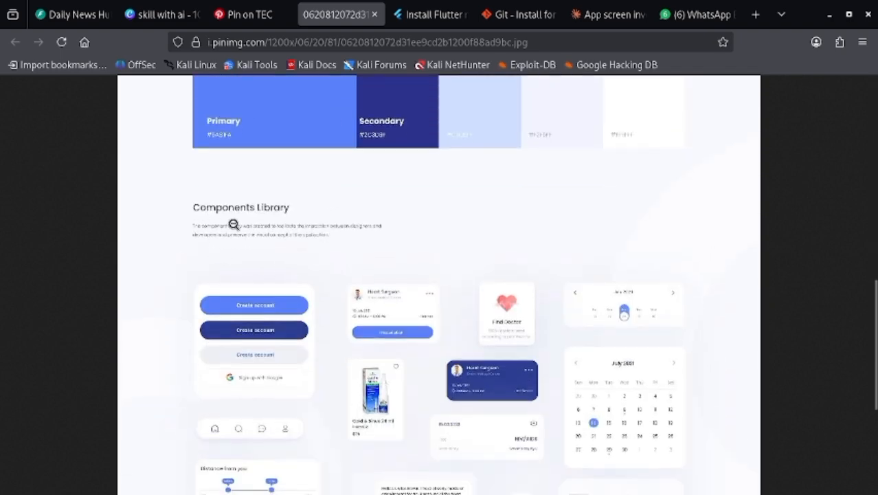
{"action": "scroll", "coordinate": [377, 242], "scroll_direction": "down", "scroll_amount": 3}
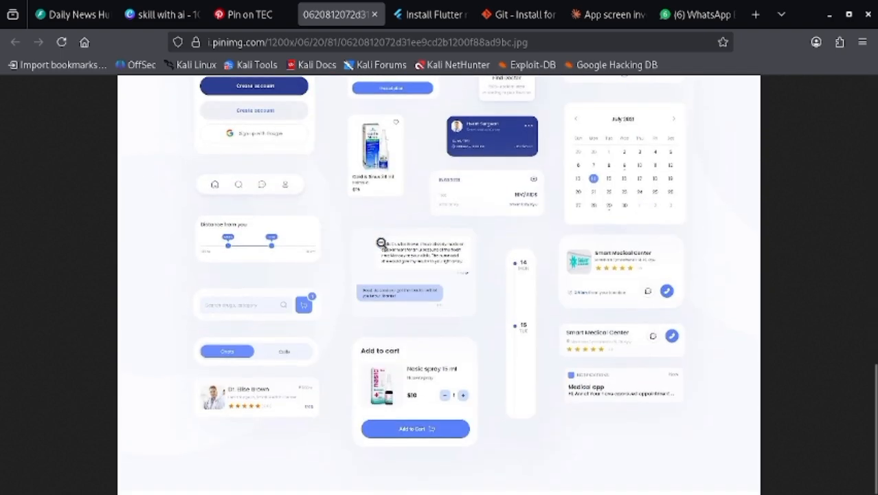
{"action": "scroll", "coordinate": [476, 287], "scroll_direction": "up", "scroll_amount": 10}
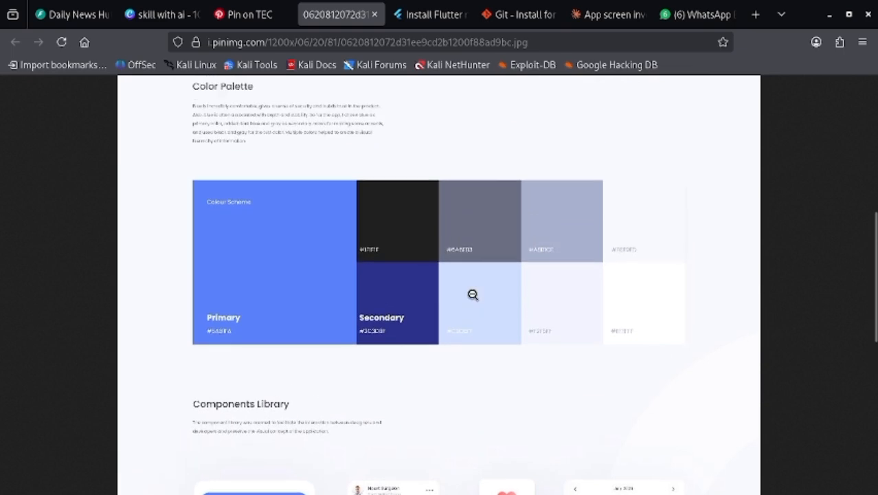
{"action": "scroll", "coordinate": [473, 295], "scroll_direction": "up", "scroll_amount": 2}
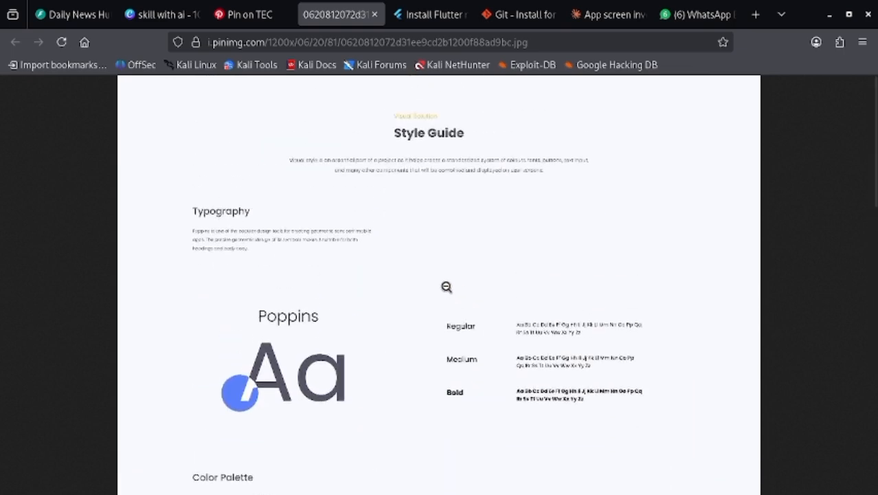
{"action": "scroll", "coordinate": [465, 282], "scroll_direction": "down", "scroll_amount": 12}
{"action": "scroll", "coordinate": [480, 265], "scroll_direction": "down", "scroll_amount": 5}
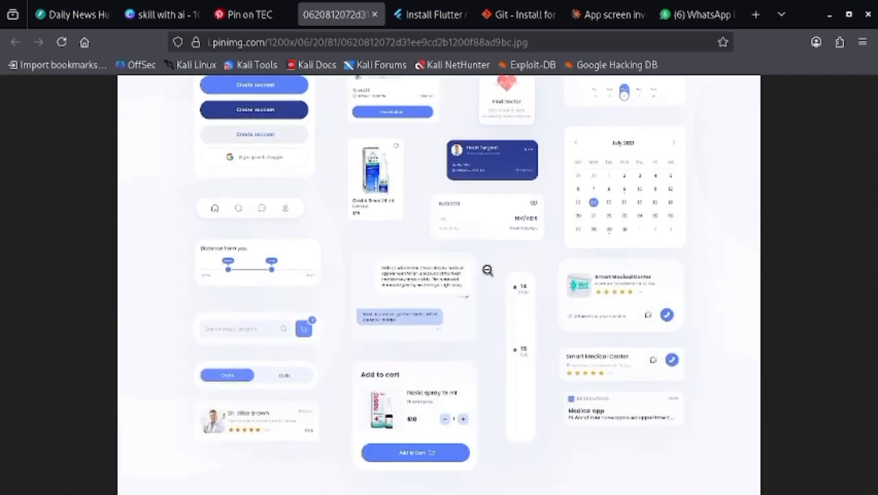
{"action": "left_click", "coordinate": [375, 15]}
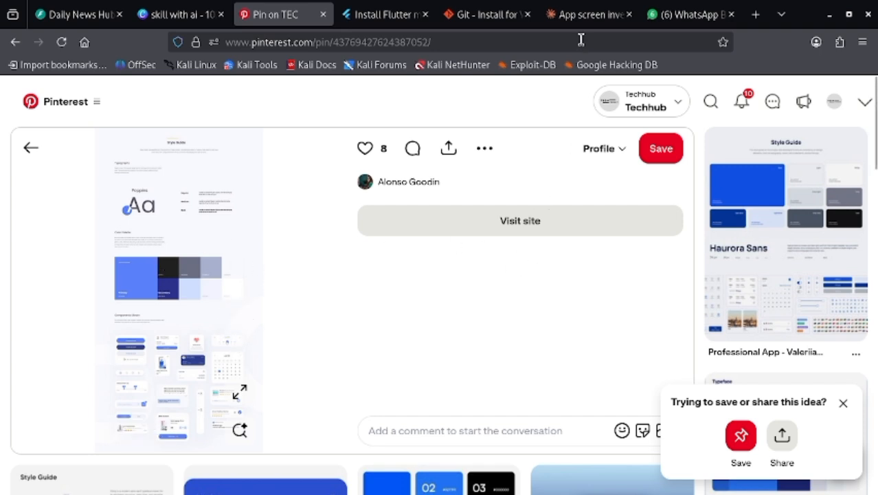
- Switch to the Claude chat about the app's screens and attach the copied style guide image to a new message
{"action": "left_click", "coordinate": [583, 16]}
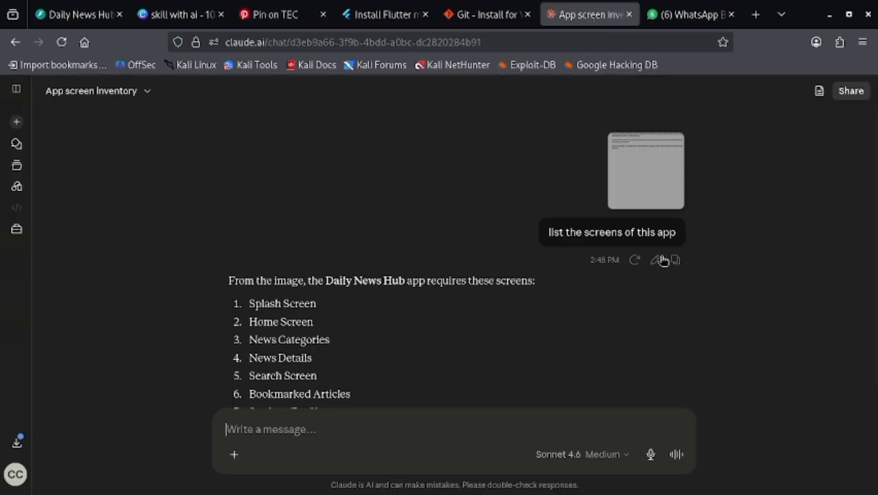
{"action": "scroll", "coordinate": [413, 366], "scroll_direction": "down", "scroll_amount": 3}
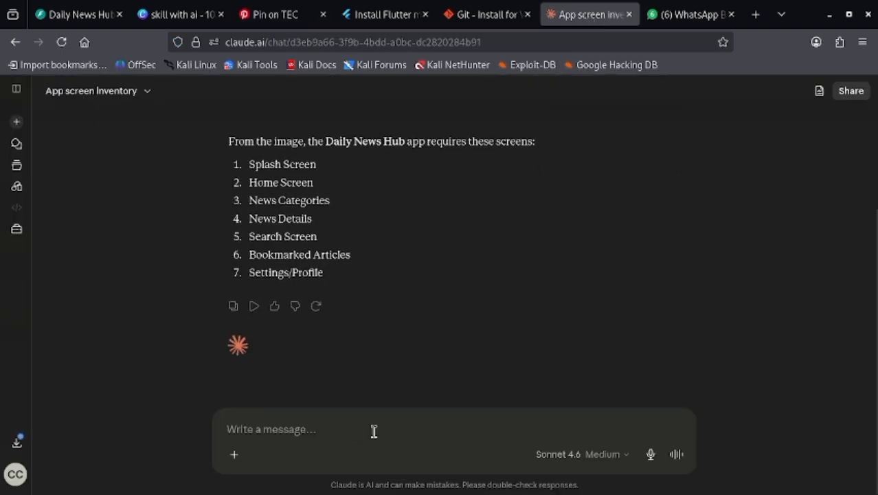
{"action": "key", "text": "ctrl+v"}
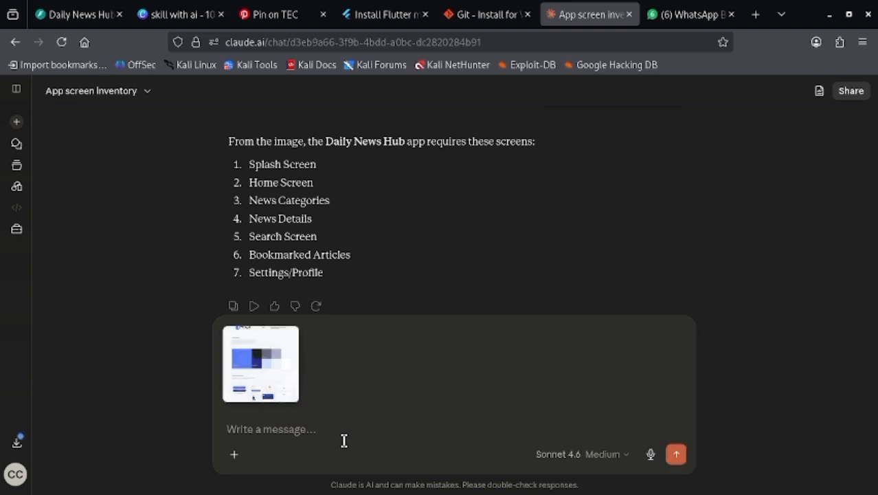
- Begin the message accompanying the style guide image with "using this system design"
{"action": "type", "text": "using "}
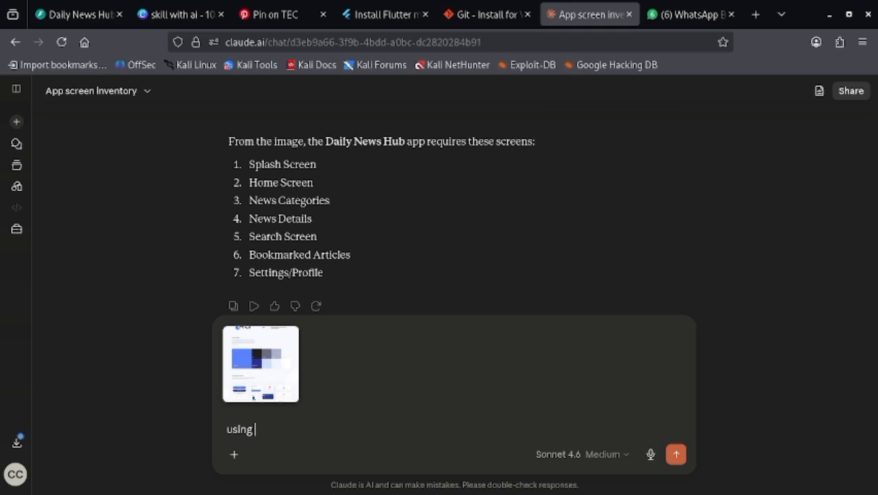
{"action": "type", "text": "this system de"}
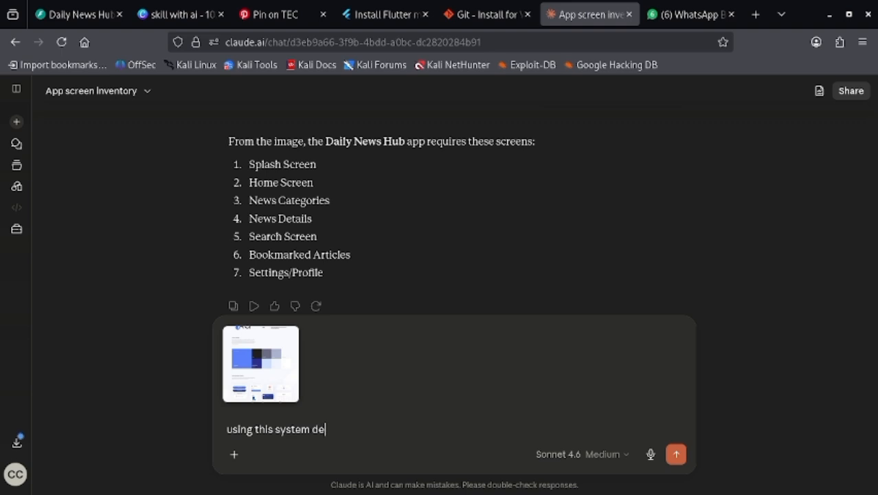
{"action": "type", "text": "sign"}
- Add a second line to the message reading "write a prompt for designing"
{"action": "key", "text": "shift+Return"}
{"action": "type", "text": "writw"}
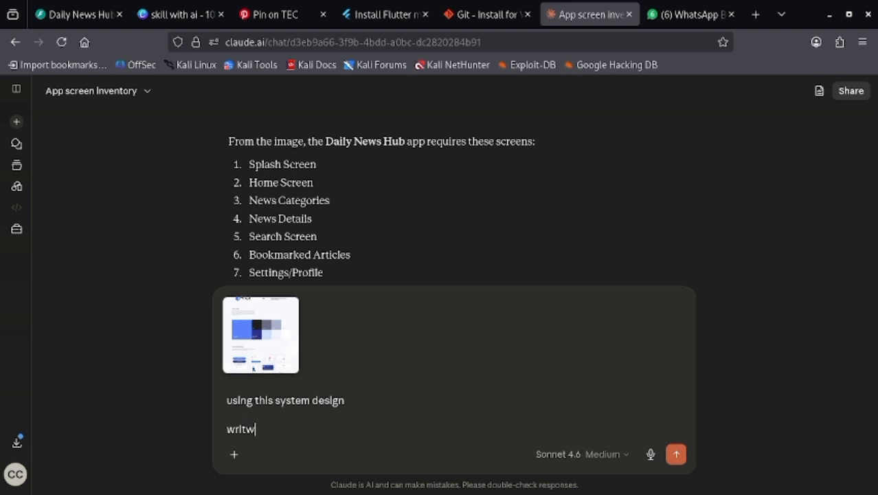
{"action": "key", "text": "BackSpace"}
{"action": "type", "text": "e a promot"}
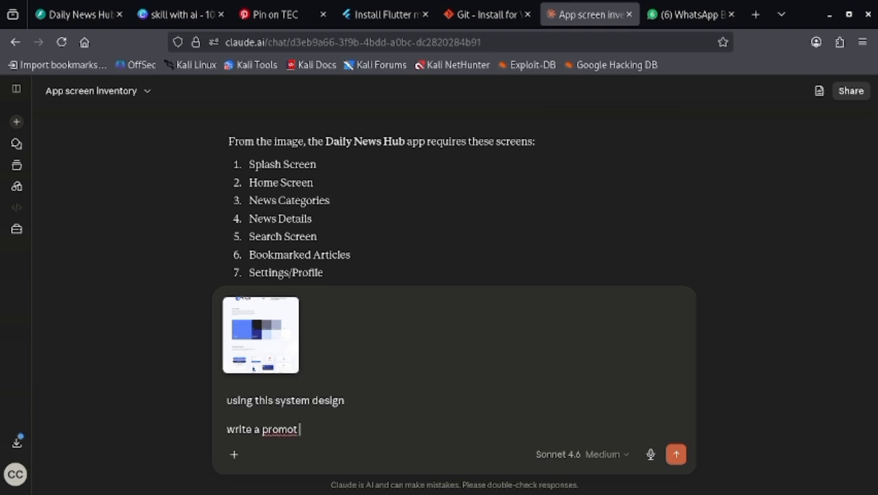
{"action": "key", "text": "BackSpace"}
{"action": "key", "text": "BackSpace"}
{"action": "type", "text": "pt for designing "}
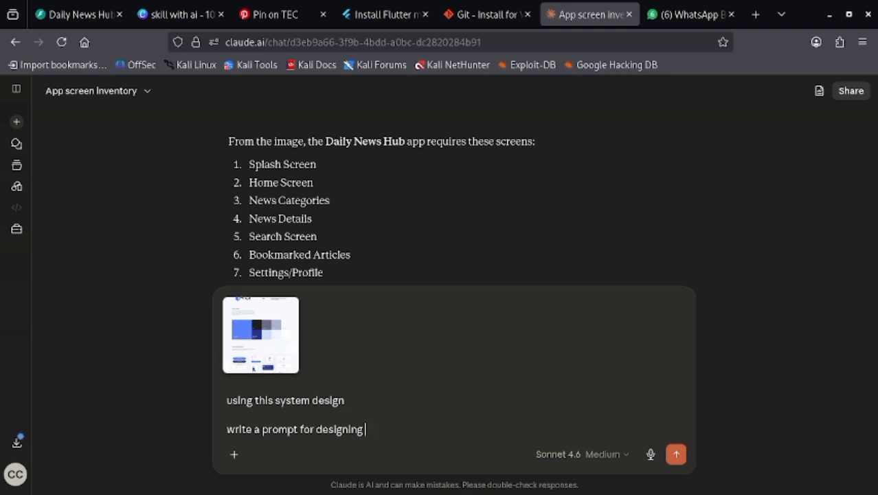
{"action": "type", "text": "the screens "}
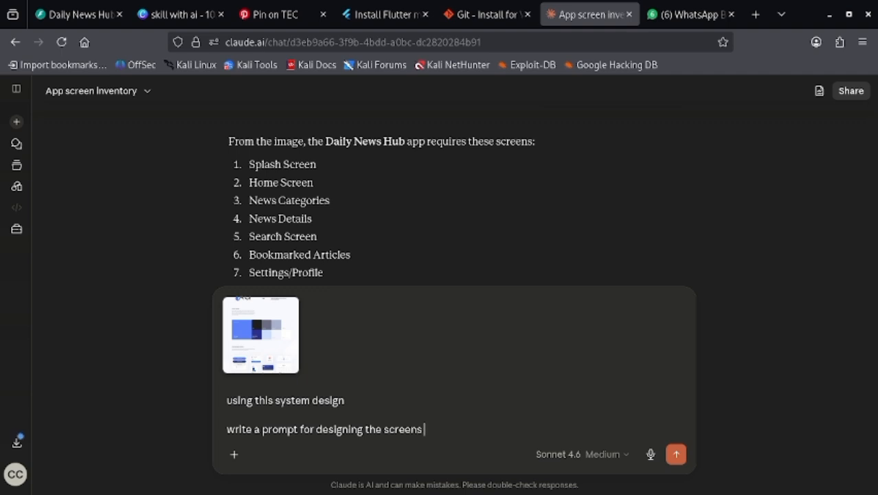
{"action": "type", "text": "starting scr"}
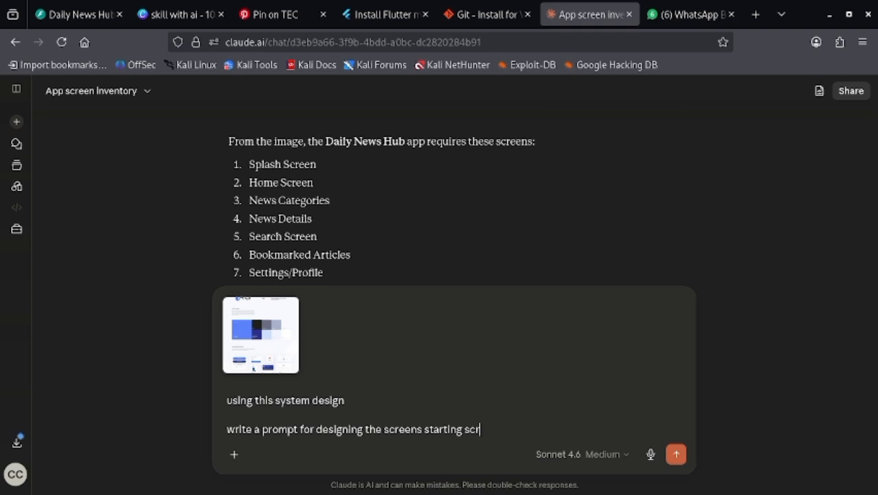
{"action": "type", "text": "een"}
- Complete the request with "the screens starting screen", send it to Claude and view the reply
{"action": "left_click", "coordinate": [676, 453]}
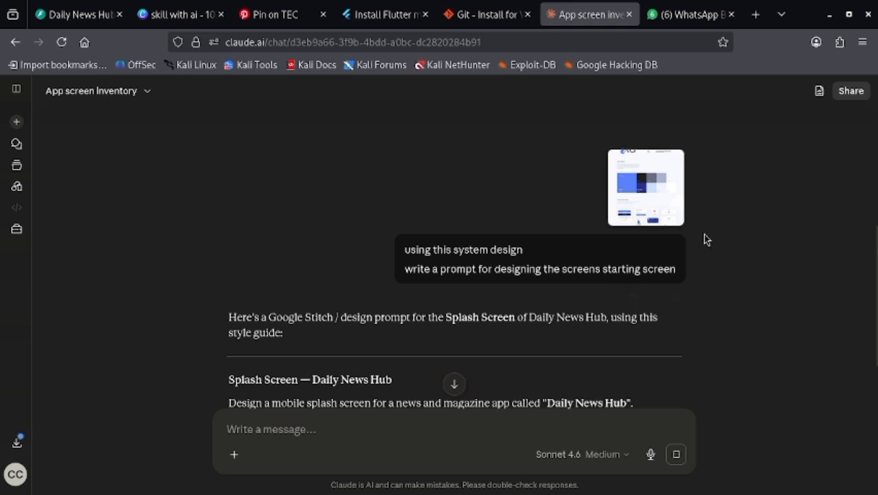
{"action": "scroll", "coordinate": [708, 237], "scroll_direction": "down", "scroll_amount": 3}
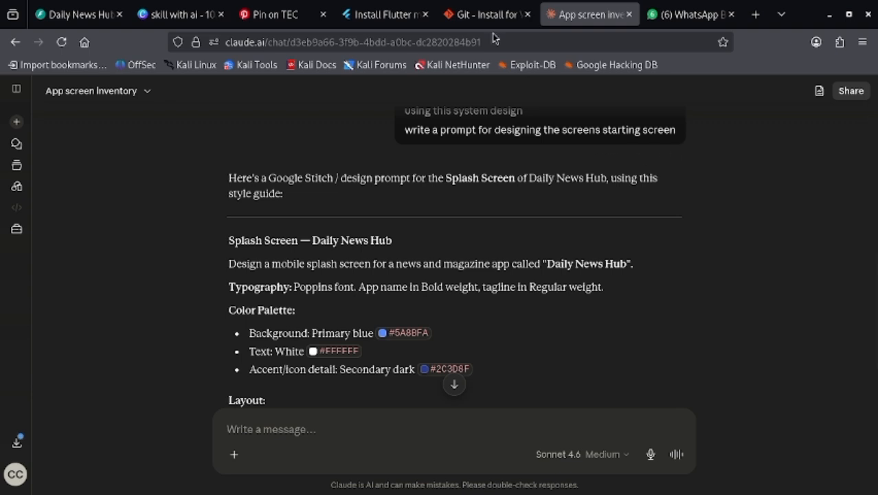
- Search the web for "google stitch" in a new tab and open the Stitch - Design with AI result
{"action": "left_click", "coordinate": [755, 14]}
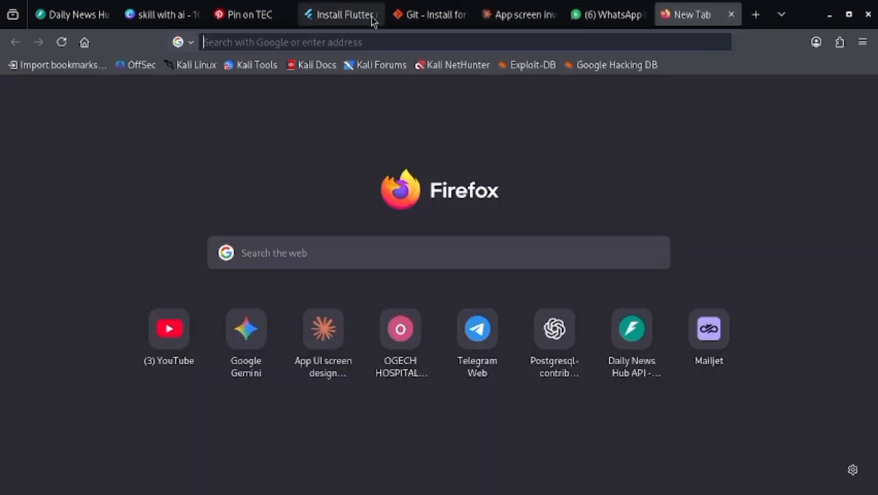
{"action": "left_click", "coordinate": [312, 39]}
{"action": "type", "text": "goo"}
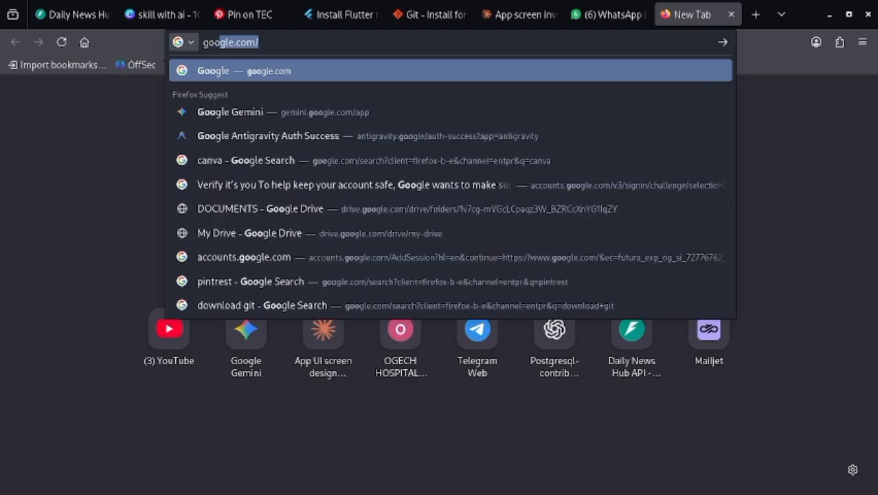
{"action": "type", "text": "f"}
{"action": "key", "text": "BackSpace"}
{"action": "type", "text": "d"}
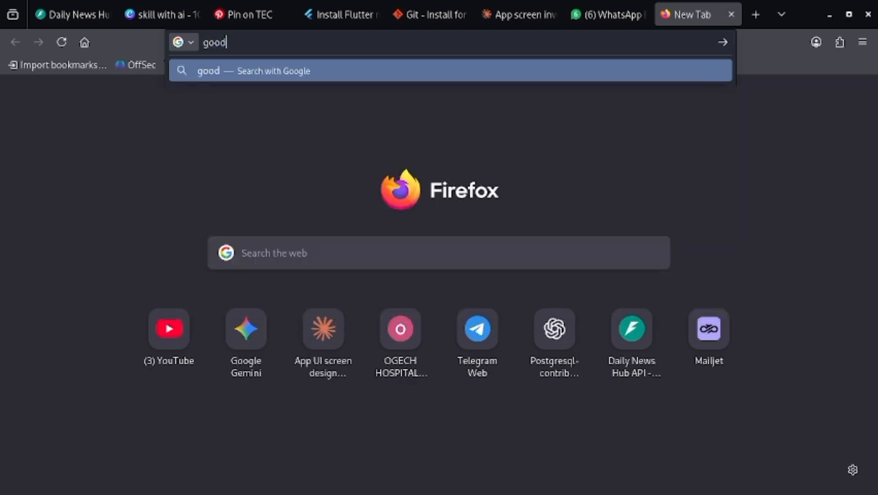
{"action": "key", "text": "BackSpace"}
{"action": "type", "text": "gle"}
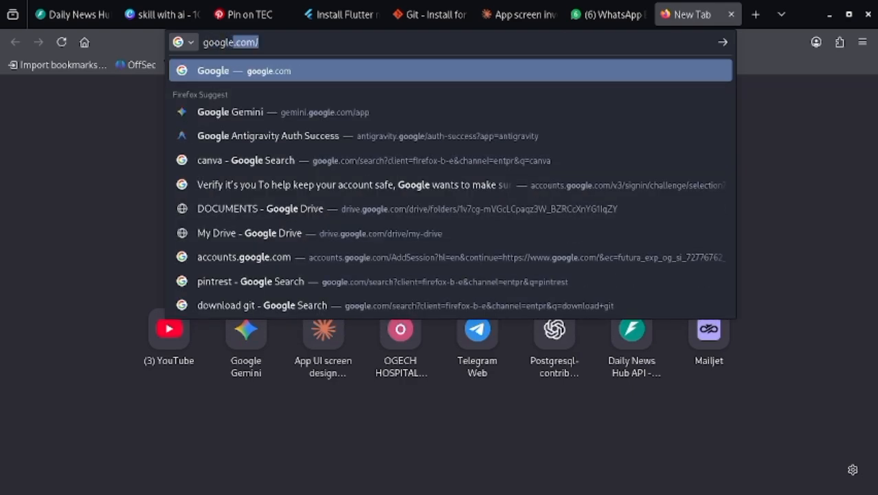
{"action": "type", "text": " st"}
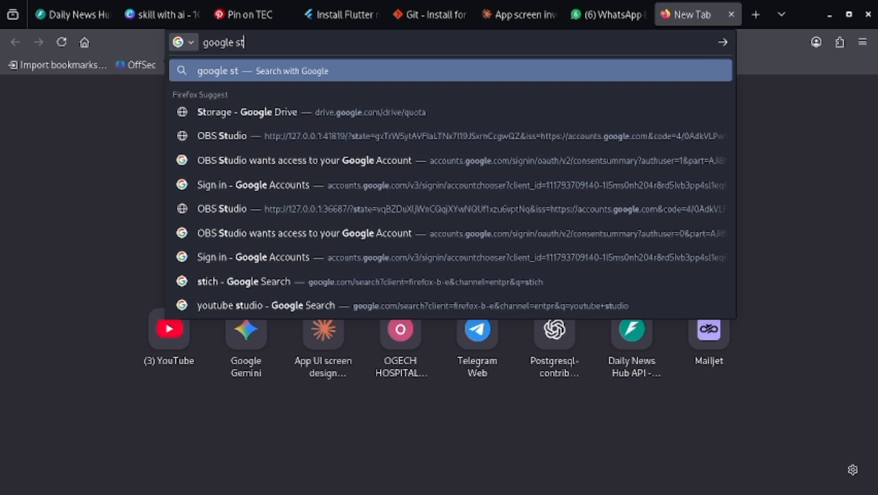
{"action": "type", "text": "itch"}
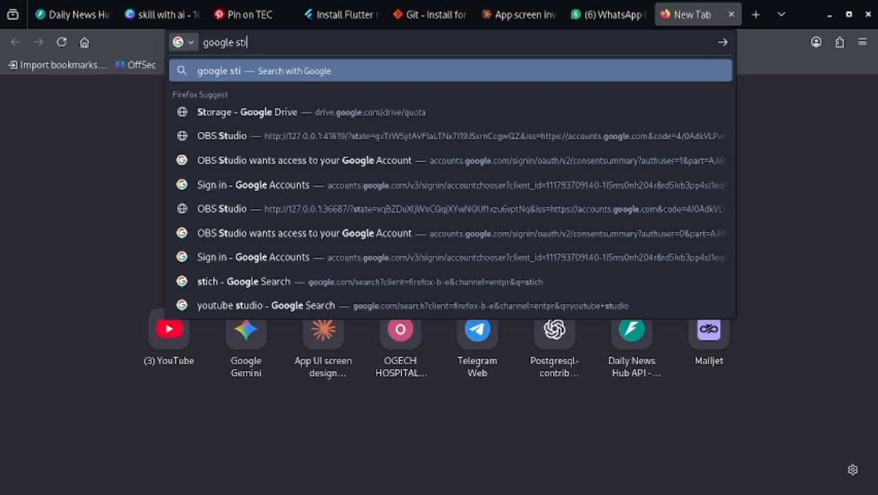
{"action": "key", "text": "Return"}
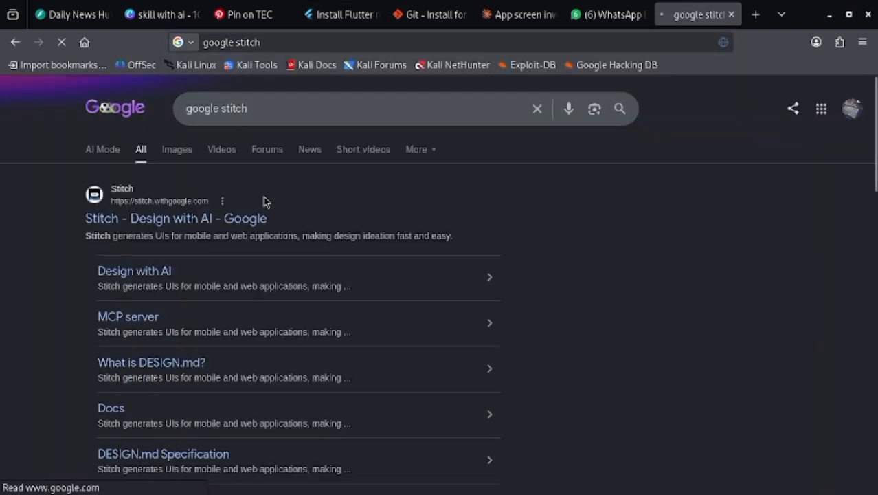
{"action": "scroll", "coordinate": [260, 220], "scroll_direction": "down", "scroll_amount": 2}
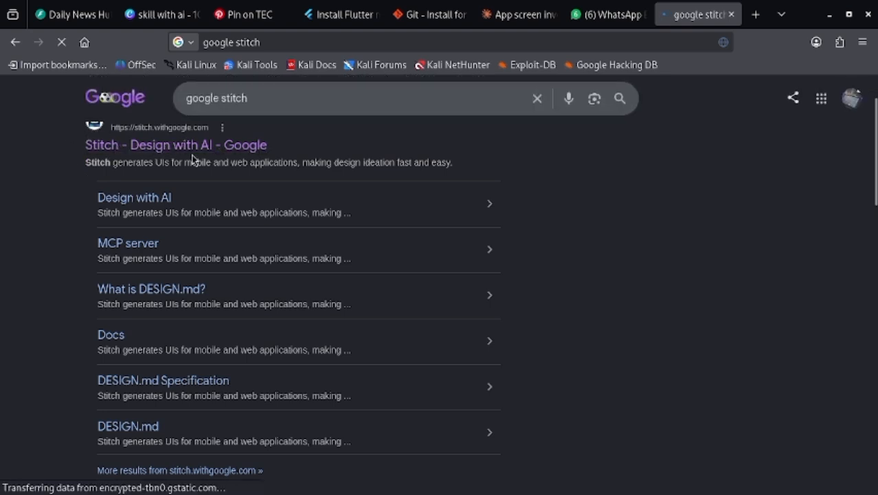
{"action": "scroll", "coordinate": [216, 162], "scroll_direction": "up", "scroll_amount": 2}
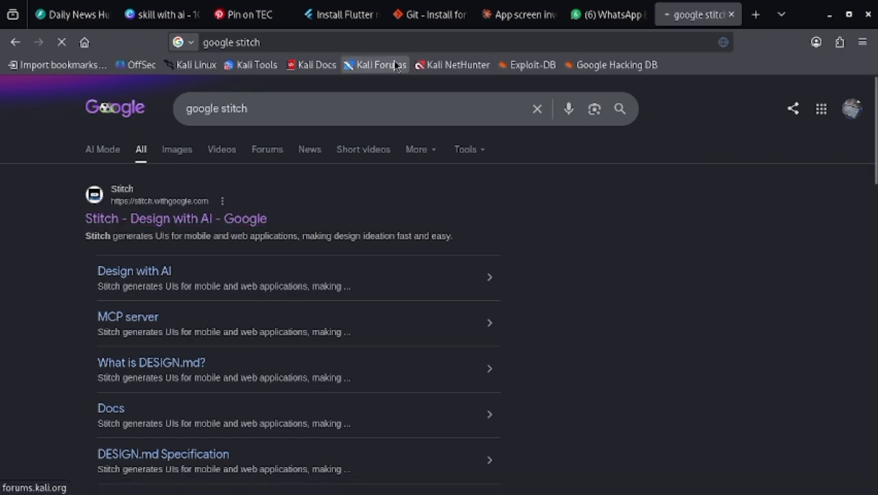
- Switch to the Claude chat and review the splash screen prompt's typography, color palette, layout and style sections
{"action": "left_click", "coordinate": [520, 14]}
{"action": "scroll", "coordinate": [408, 270], "scroll_direction": "down", "scroll_amount": 3}
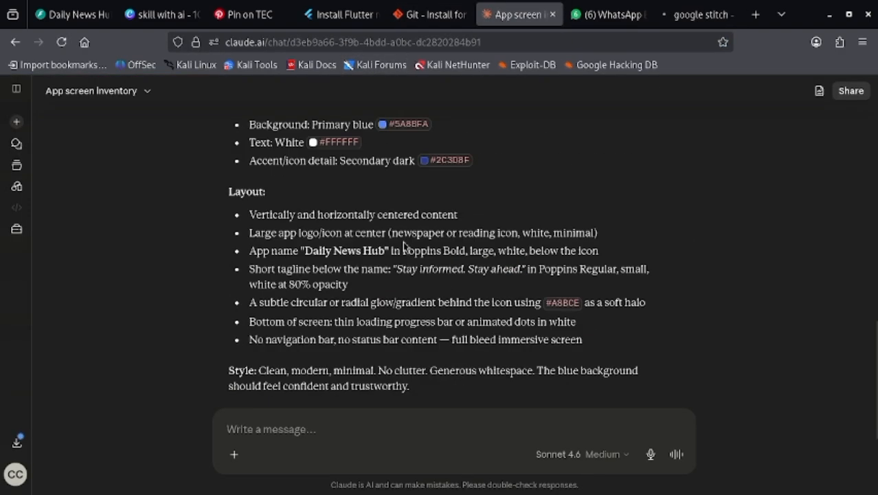
{"action": "scroll", "coordinate": [401, 237], "scroll_direction": "up", "scroll_amount": 5}
{"action": "scroll", "coordinate": [392, 237], "scroll_direction": "down", "scroll_amount": 2}
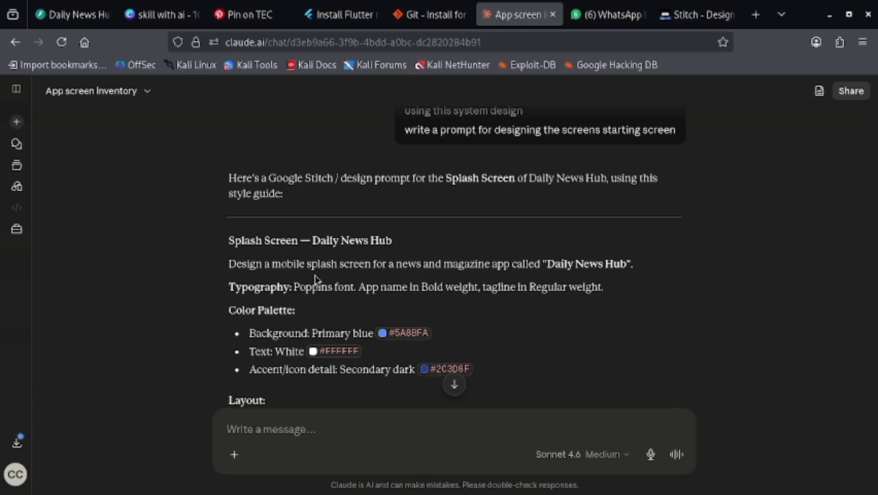
{"action": "scroll", "coordinate": [384, 304], "scroll_direction": "down", "scroll_amount": 5}
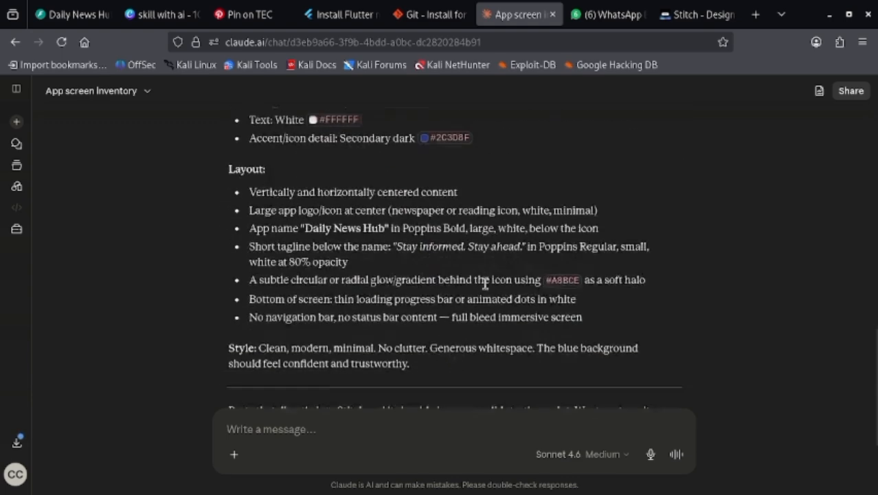
{"action": "scroll", "coordinate": [496, 283], "scroll_direction": "up", "scroll_amount": 5}
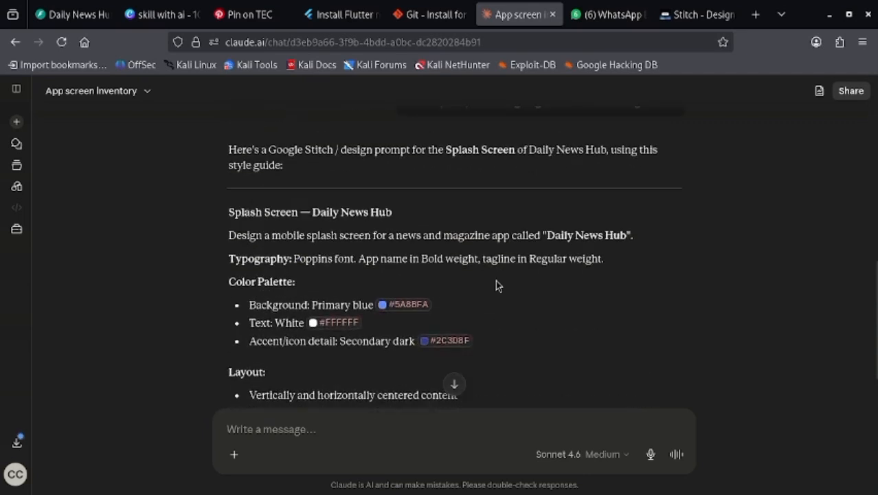
- Switch to Stitch, choose the Thinking with 3.1 Pro model and attach the copied style guide image to the design prompt
{"action": "left_click", "coordinate": [690, 14]}
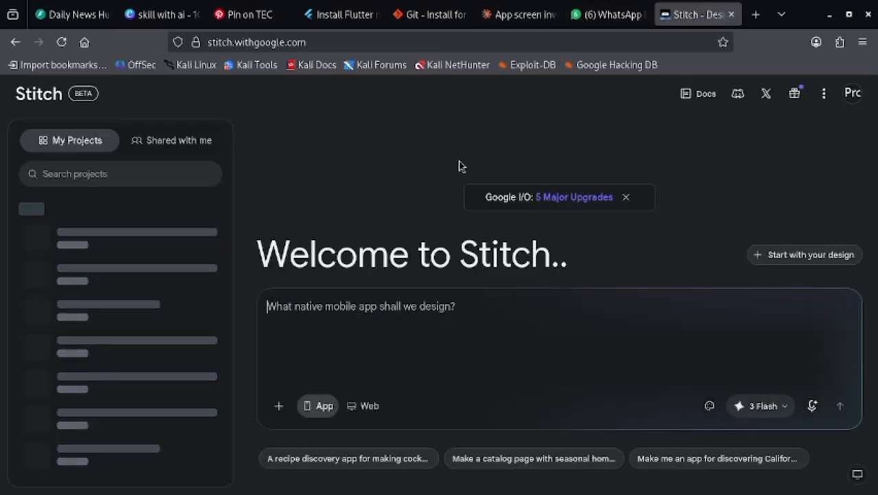
{"action": "left_click", "coordinate": [555, 292]}
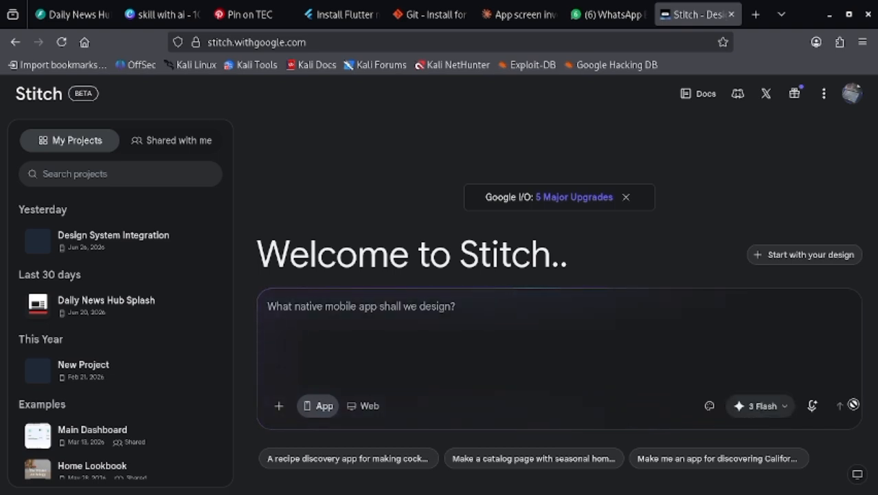
{"action": "left_click", "coordinate": [763, 407]}
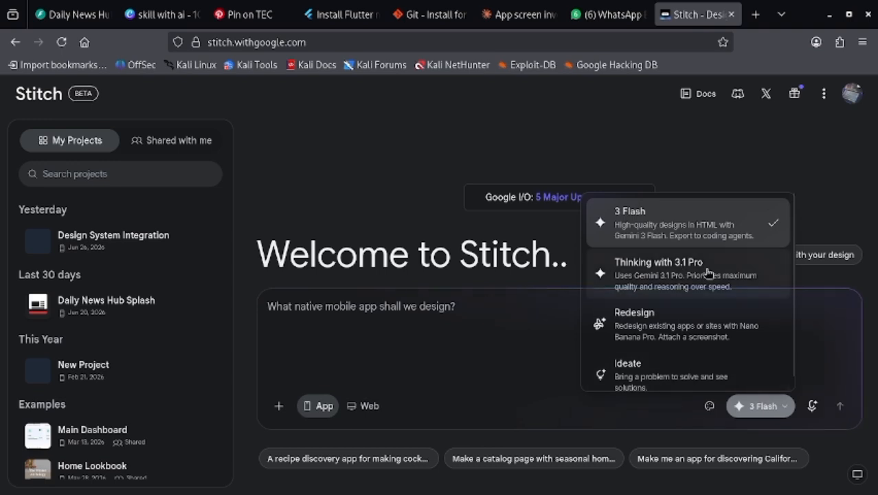
{"action": "scroll", "coordinate": [689, 281], "scroll_direction": "down", "scroll_amount": 1}
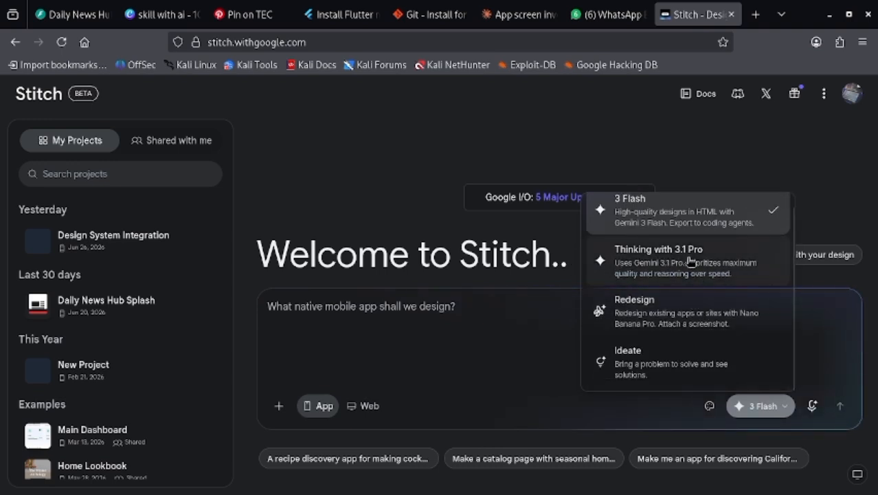
{"action": "left_click", "coordinate": [701, 268]}
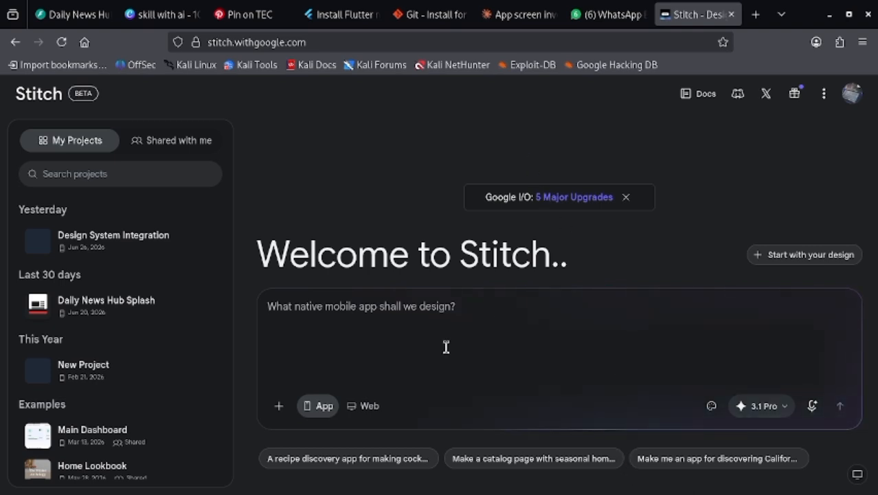
{"action": "key", "text": "ctrl+v"}
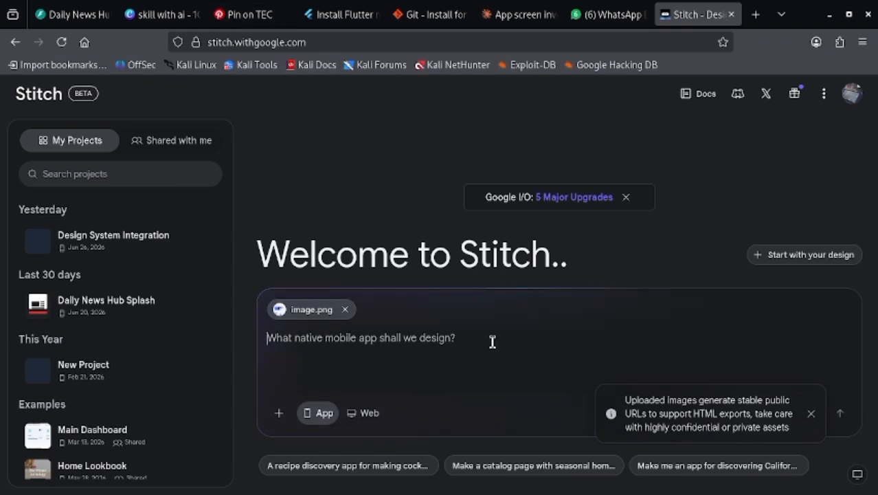
- Copy the splash screen prompt from the Claude chat, from the design description through Style, into the Stitch prompt and submit it
{"action": "left_click", "coordinate": [523, 15]}
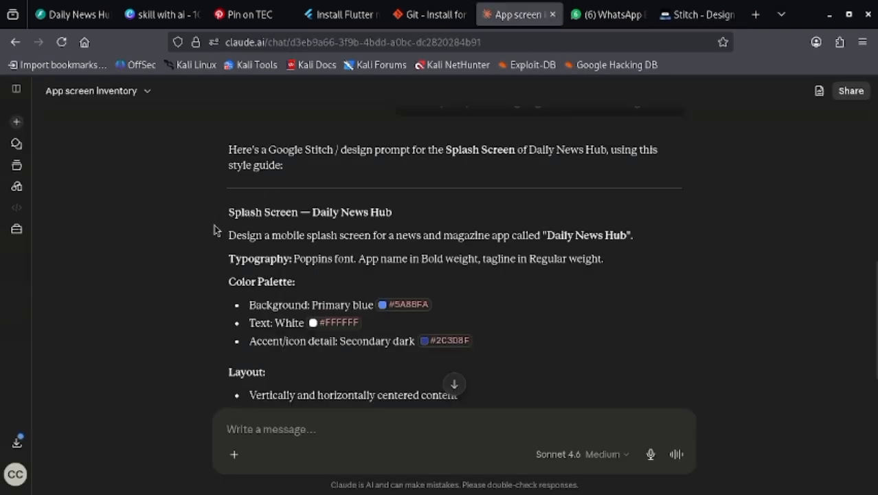
{"action": "left_click_drag", "start_coordinate": [222, 237], "coordinate": [427, 228]}
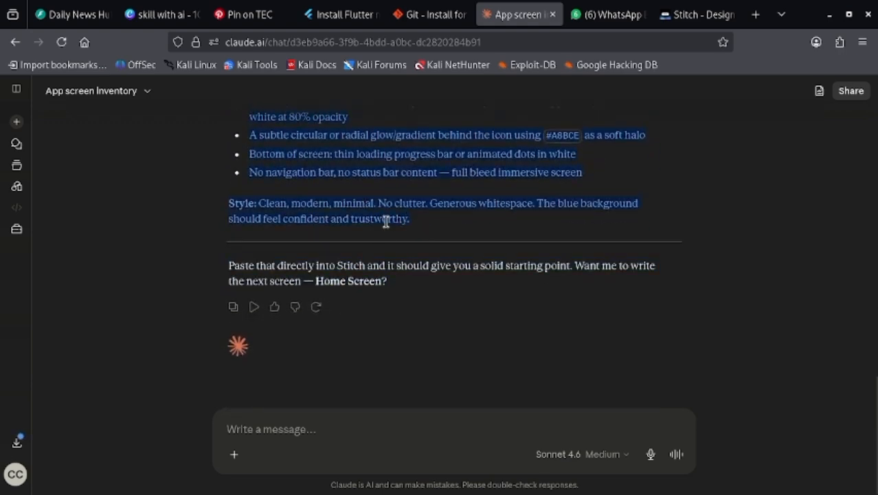
{"action": "left_click", "coordinate": [693, 15]}
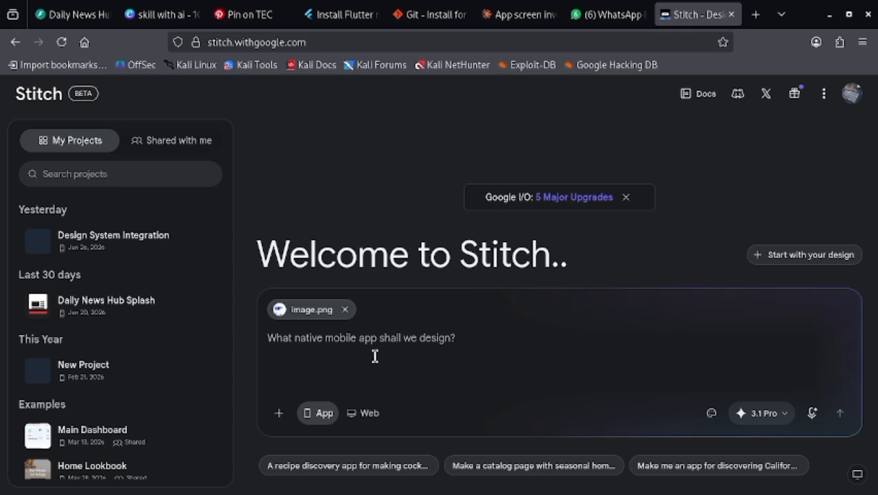
{"action": "key", "text": "ctrl+v"}
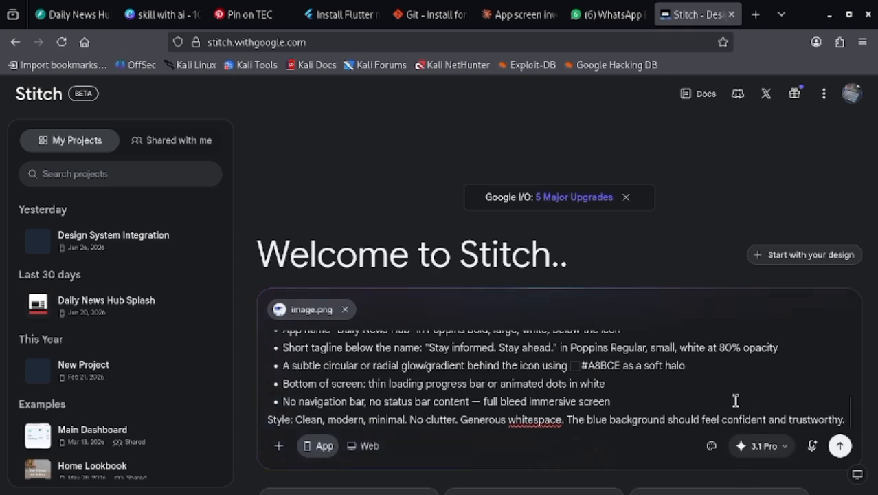
{"action": "scroll", "coordinate": [574, 329], "scroll_direction": "down", "scroll_amount": 3}
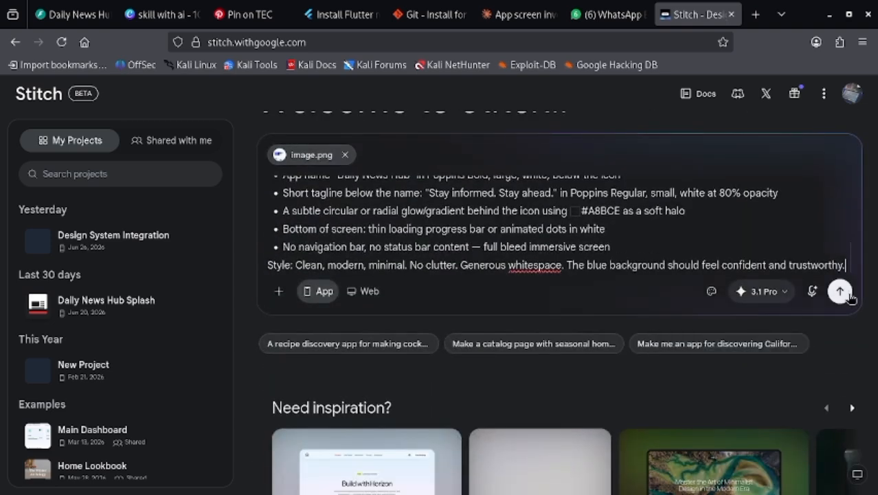
{"action": "left_click", "coordinate": [845, 292]}
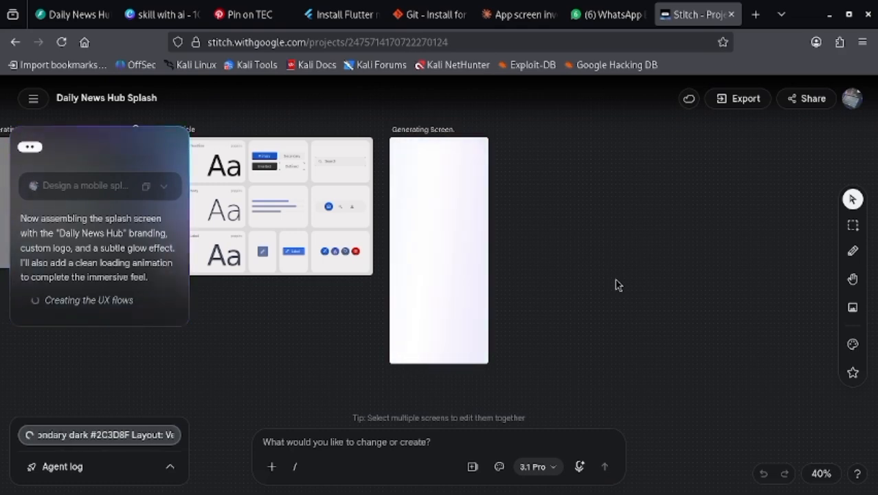
- Examine the splash screen being generated on the Stitch canvas up close, beside the design system board
{"action": "scroll", "coordinate": [582, 263], "scroll_direction": "up", "scroll_amount": 1}
{"action": "scroll", "coordinate": [582, 263], "scroll_direction": "up", "scroll_amount": 5}
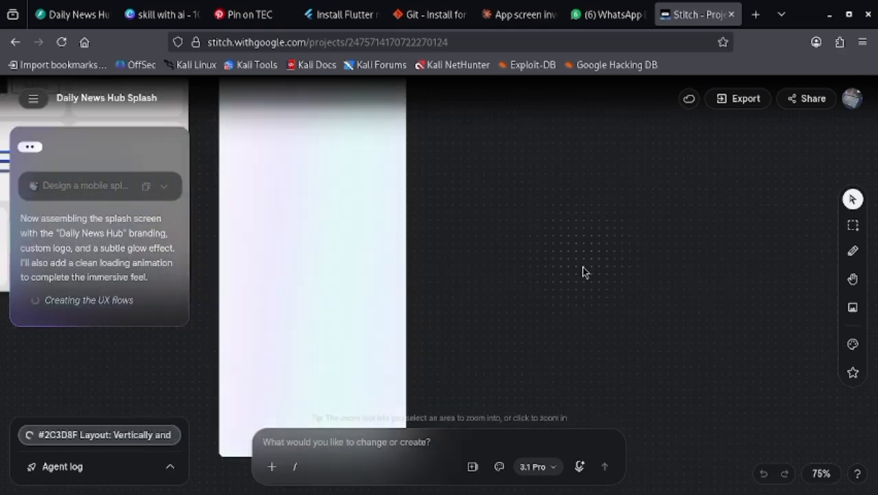
{"action": "key", "text": "h"}
{"action": "left_click_drag", "start_coordinate": [527, 208], "coordinate": [655, 272]}
{"action": "left_click_drag", "start_coordinate": [592, 267], "coordinate": [646, 261]}
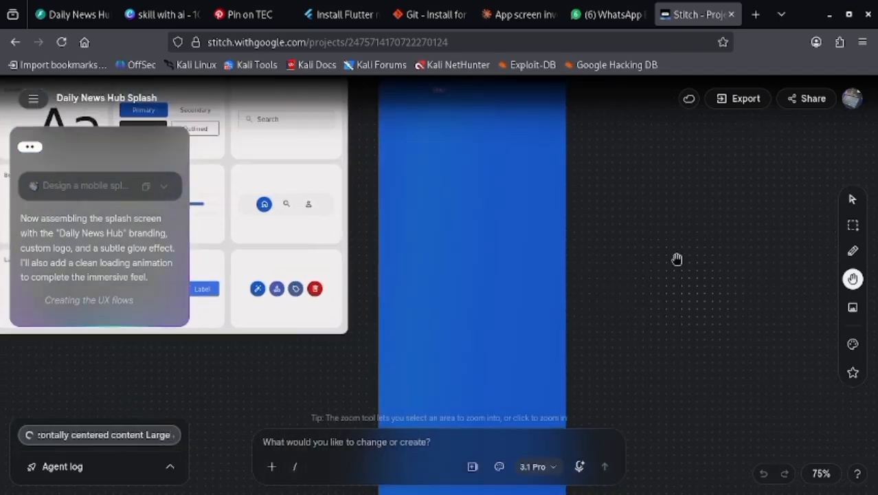
- Examine the generated splash screen's logo, title, tagline and loading bar up close on the canvas, beside the design system board
{"action": "key", "text": "v"}
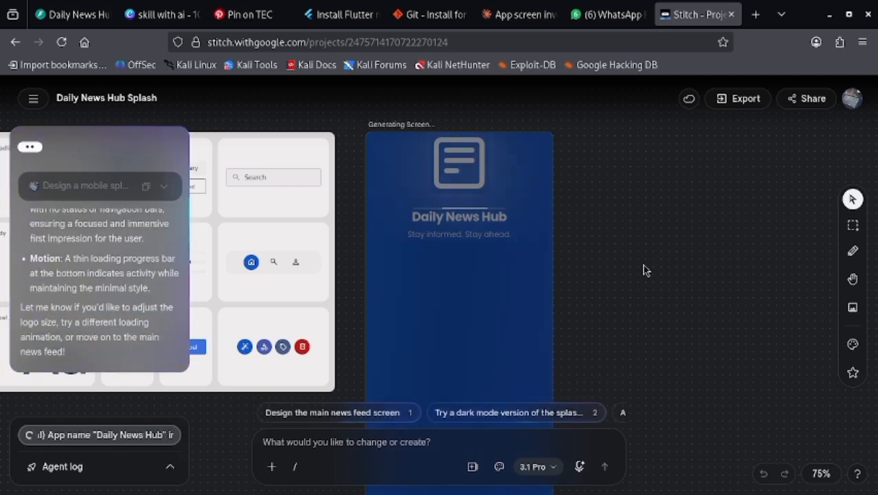
{"action": "scroll", "coordinate": [653, 272], "scroll_direction": "up", "scroll_amount": 5}
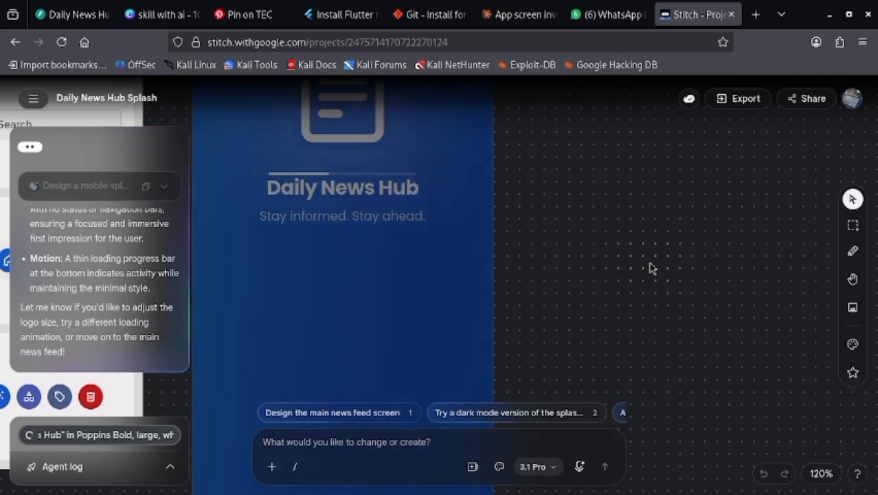
{"action": "scroll", "coordinate": [639, 260], "scroll_direction": "down", "scroll_amount": 3}
{"action": "scroll", "coordinate": [639, 260], "scroll_direction": "down", "scroll_amount": 3}
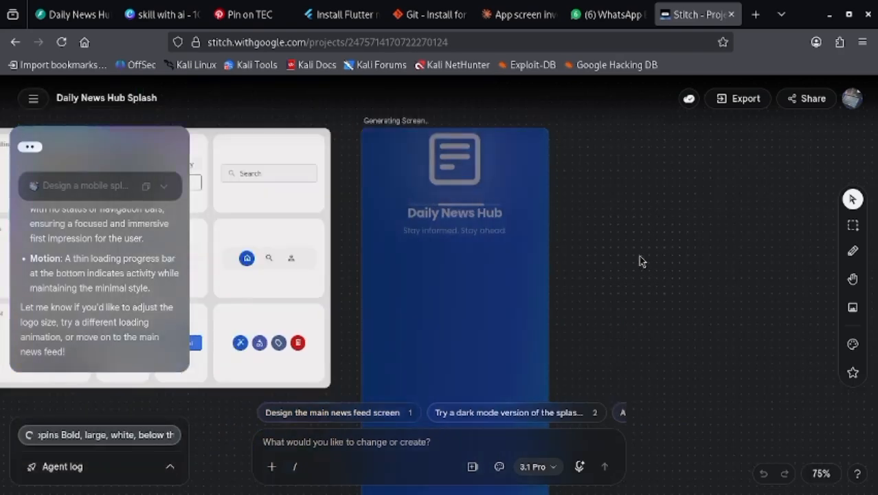
{"action": "scroll", "coordinate": [640, 261], "scroll_direction": "down", "scroll_amount": 4}
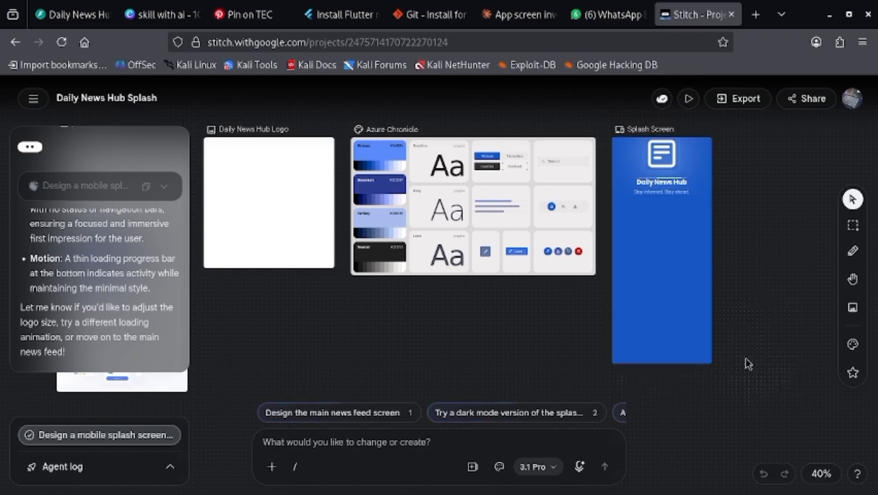
{"action": "key", "text": "h"}
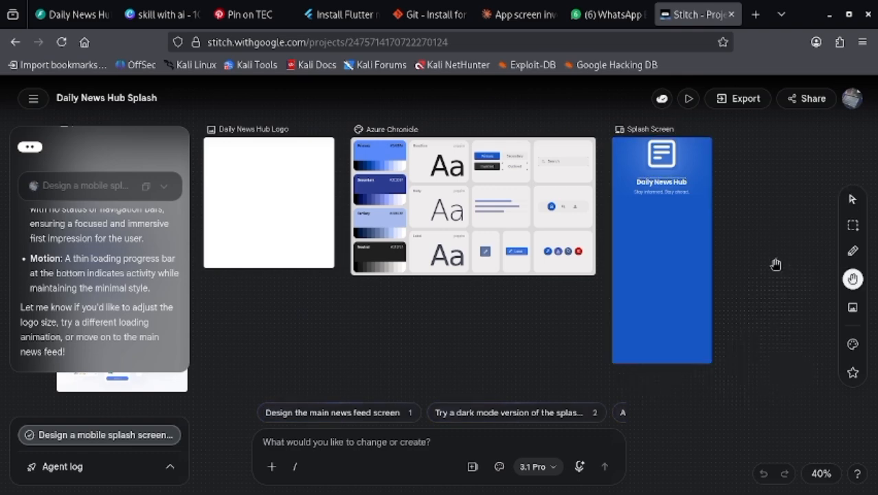
{"action": "left_click_drag", "start_coordinate": [752, 236], "coordinate": [547, 209]}
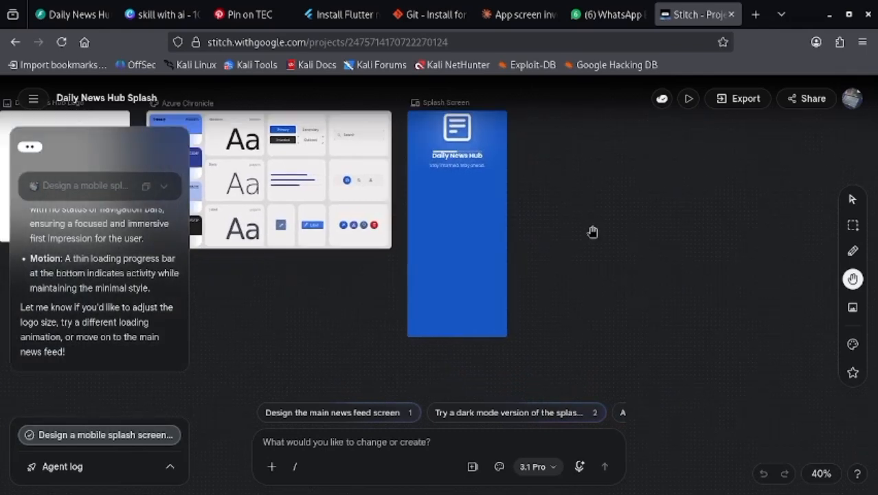
{"action": "key", "text": "v"}
{"action": "scroll", "coordinate": [627, 246], "scroll_direction": "up", "scroll_amount": 2}
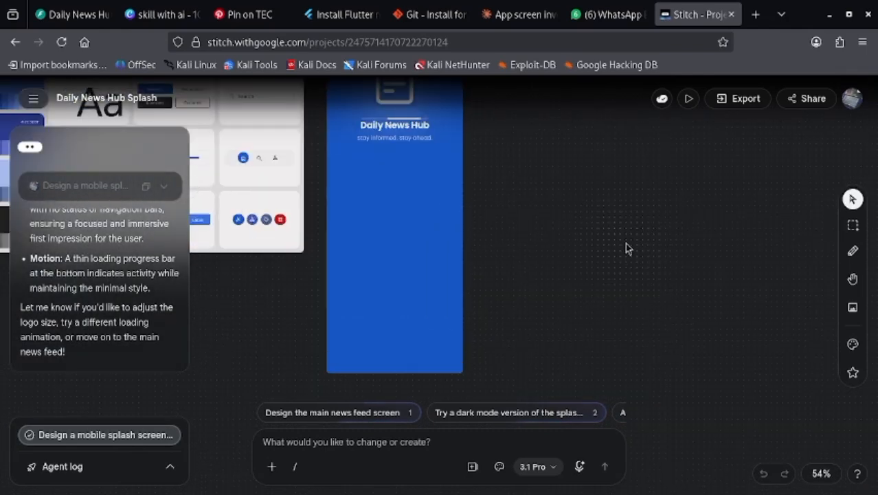
{"action": "key", "text": "h"}
{"action": "left_click_drag", "start_coordinate": [588, 216], "coordinate": [614, 250]}
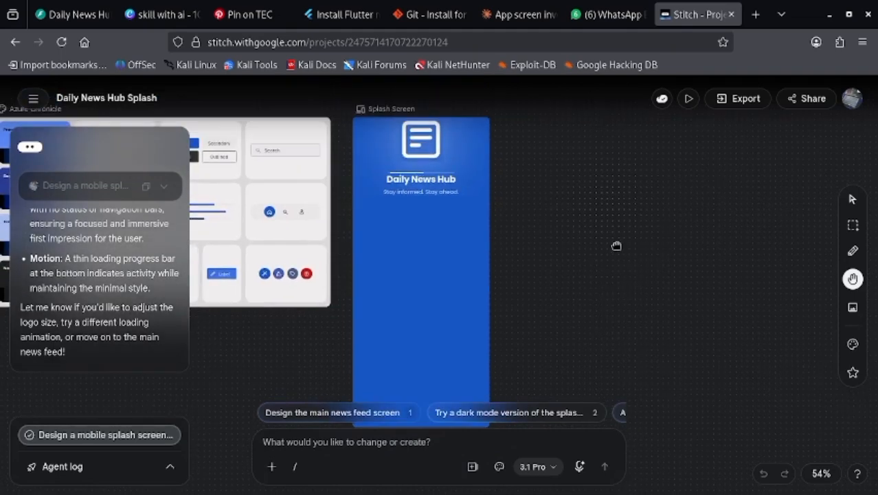
{"action": "key", "text": "v"}
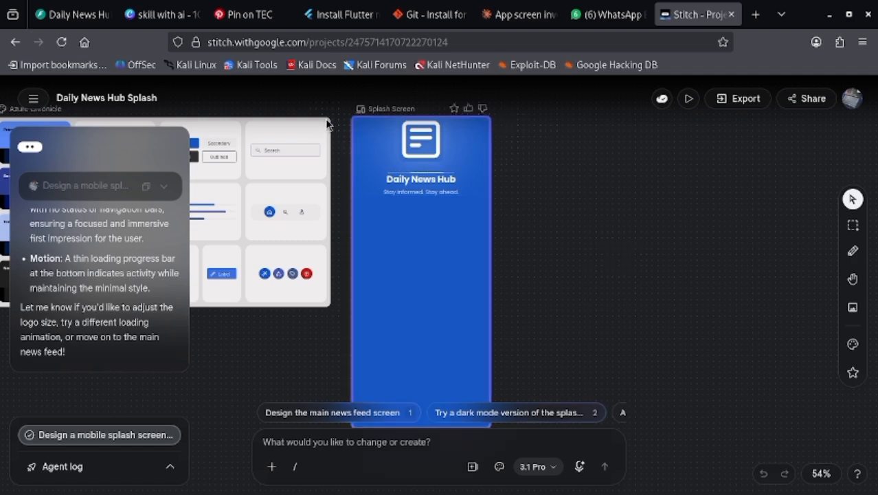
- Select the splash screen as the prompt's target and try Direct Edit on its title and logo area
{"action": "left_click", "coordinate": [481, 241]}
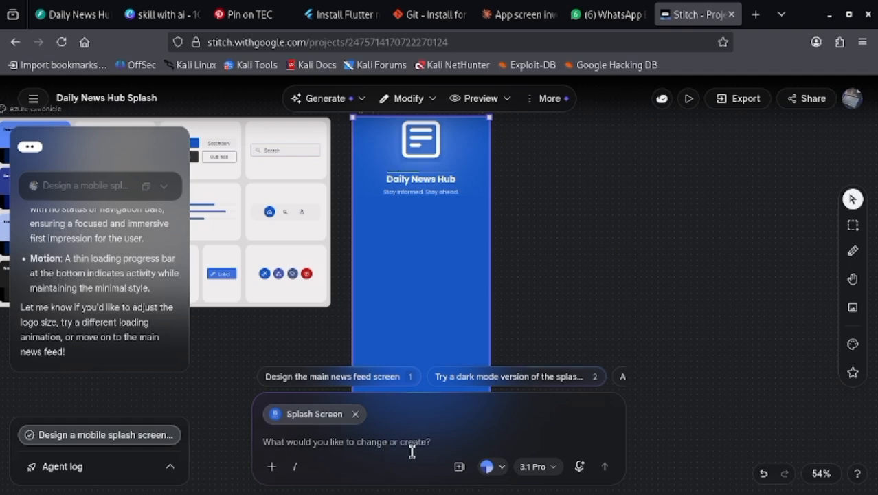
{"action": "left_click", "coordinate": [856, 251]}
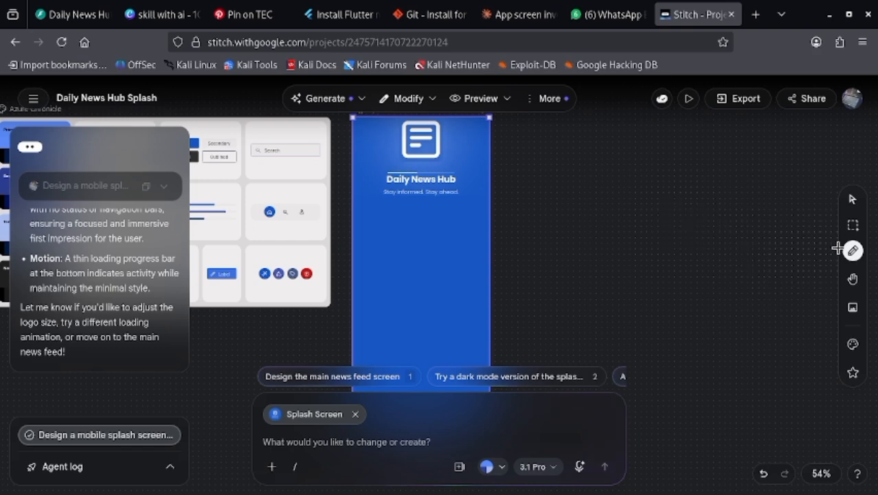
{"action": "left_click", "coordinate": [449, 179]}
{"action": "left_click", "coordinate": [466, 166]}
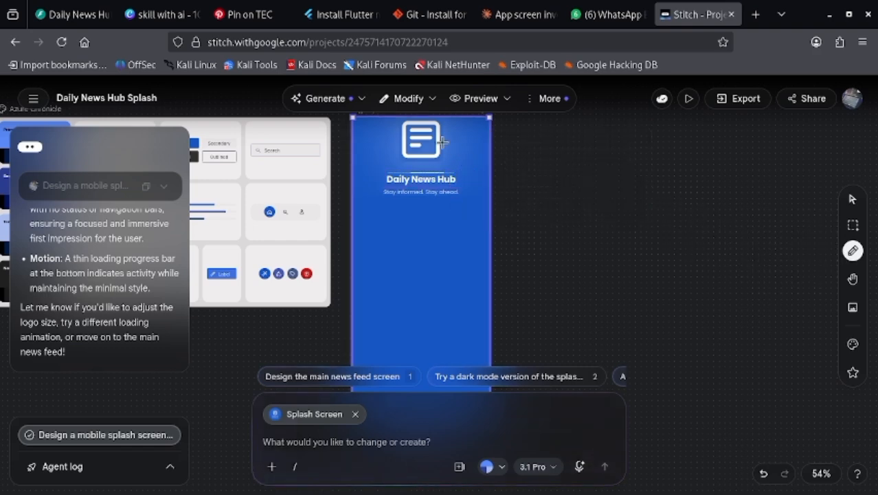
{"action": "left_click", "coordinate": [443, 142]}
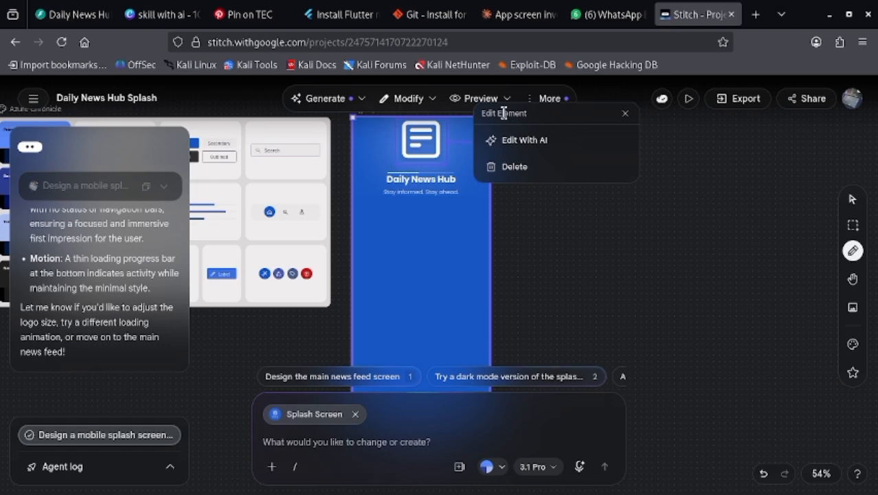
{"action": "left_click", "coordinate": [625, 114]}
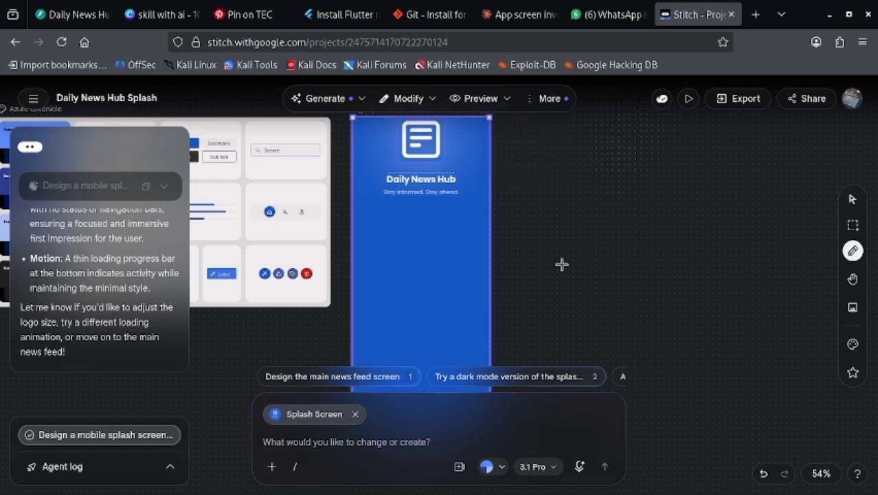
- Write a change request to correct the logo and the text on the splash screen to be at the center of the screen not at the top
{"action": "left_click", "coordinate": [365, 442]}
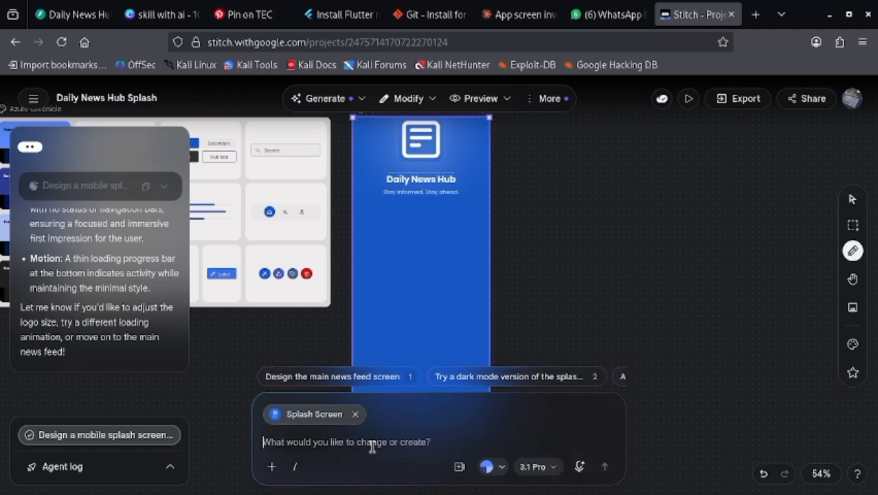
{"action": "type", "text": "coee"}
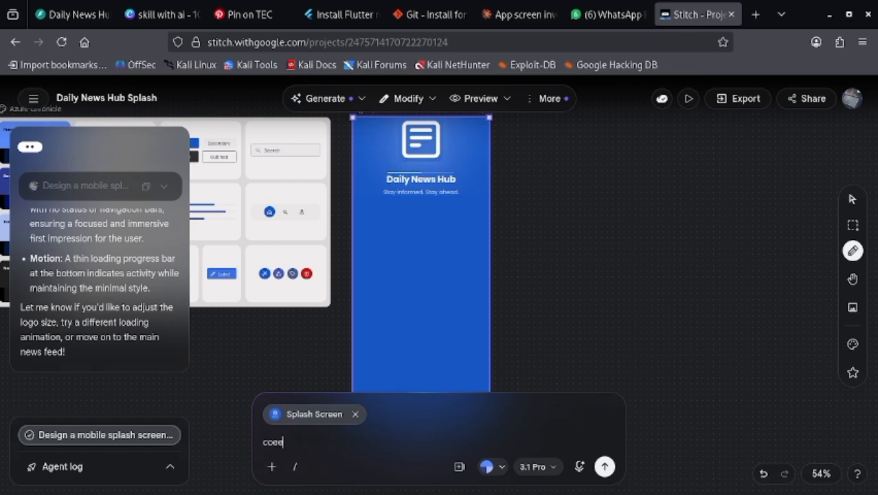
{"action": "key", "text": "BackSpace"}
{"action": "key", "text": "BackSpace"}
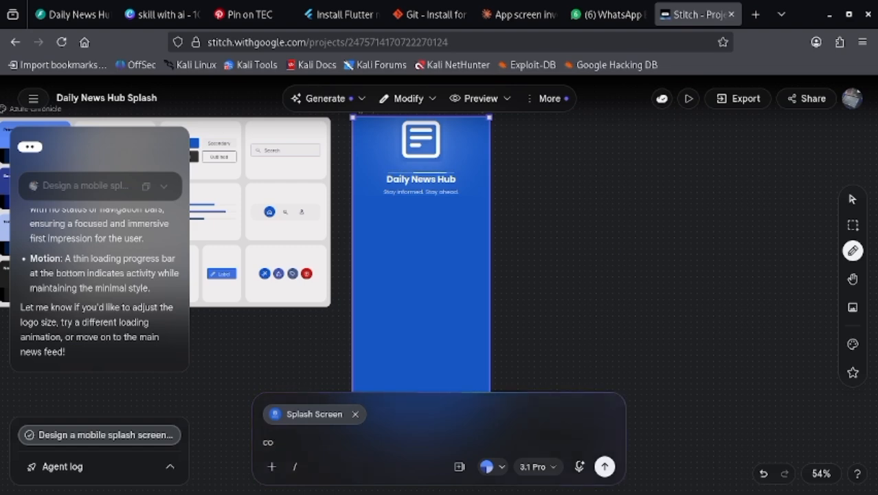
{"action": "type", "text": "rrect t"}
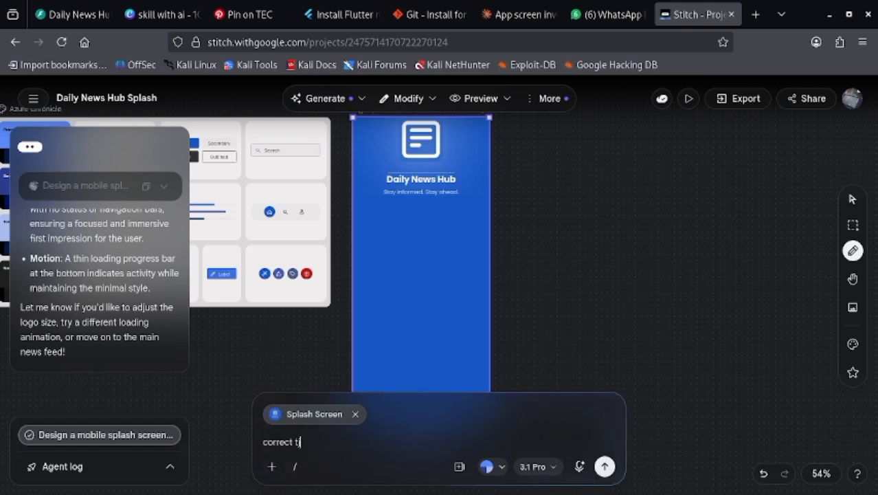
{"action": "type", "text": "je"}
{"action": "key", "text": "BackSpace"}
{"action": "key", "text": "BackSpace"}
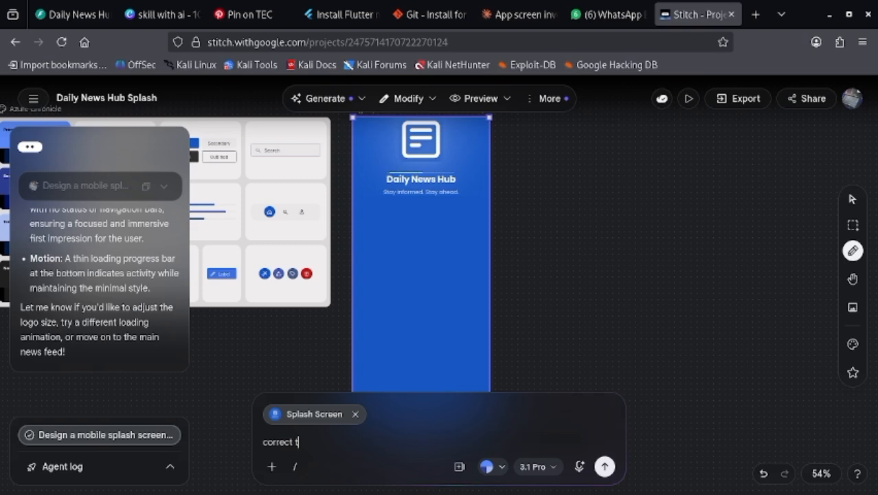
{"action": "type", "text": "he"}
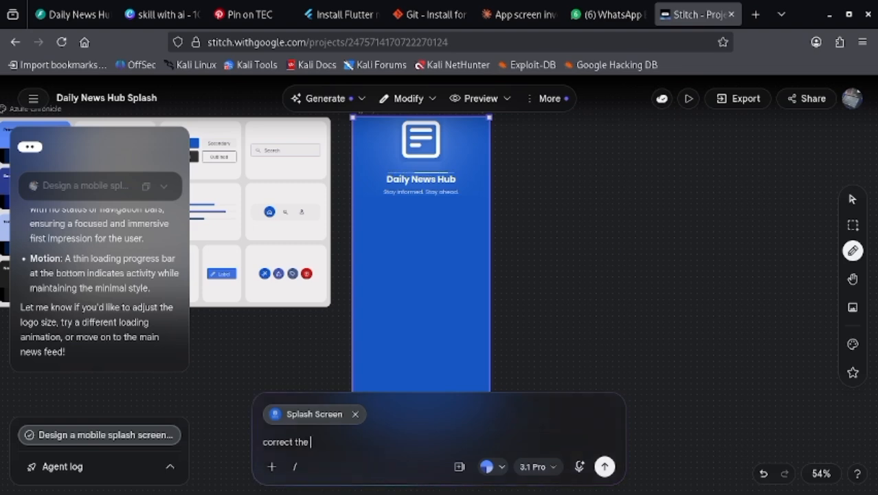
{"action": "type", "text": " the"}
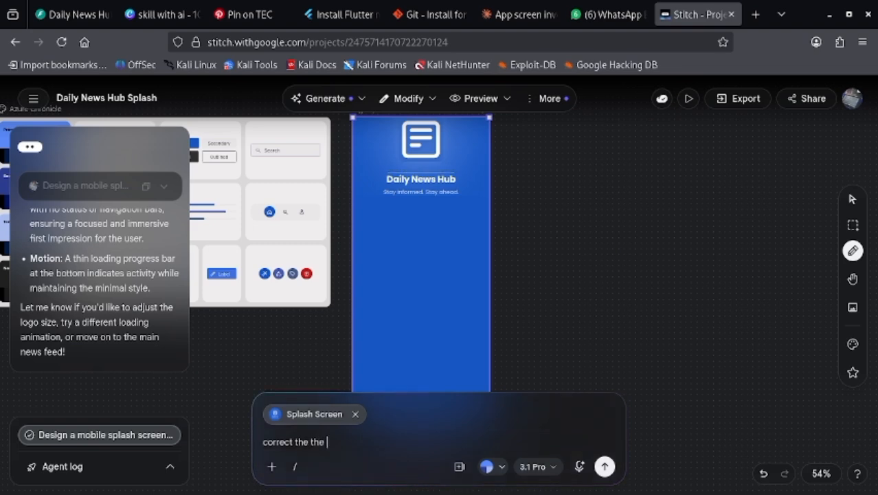
{"action": "key", "text": "BackSpace"}
{"action": "key", "text": "BackSpace"}
{"action": "key", "text": "BackSpace"}
{"action": "key", "text": "BackSpace"}
{"action": "type", "text": "logo"}
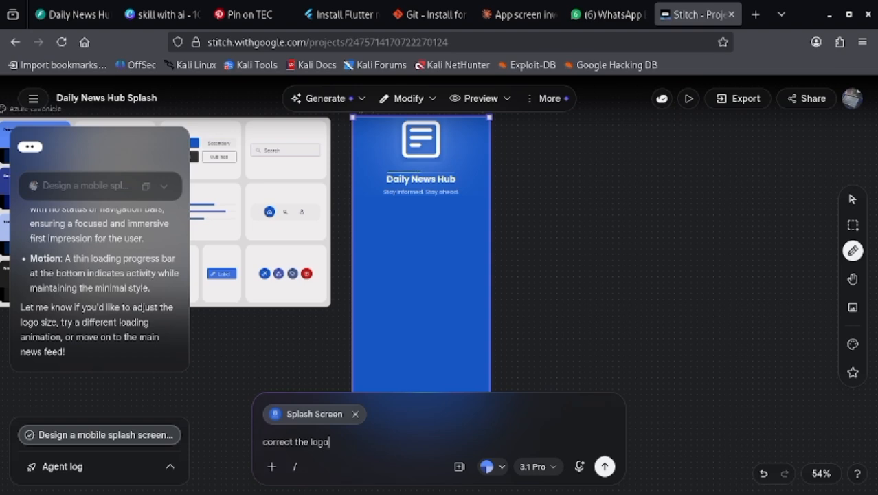
{"action": "type", "text": " and "}
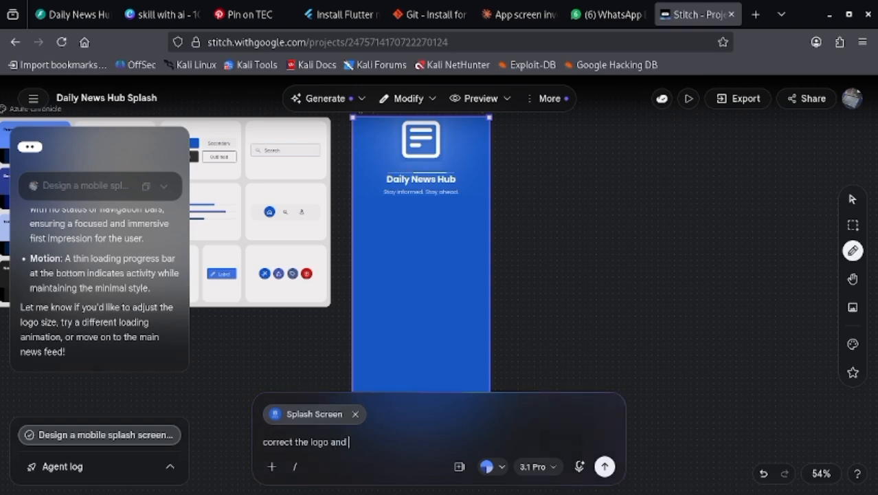
{"action": "type", "text": "the text"}
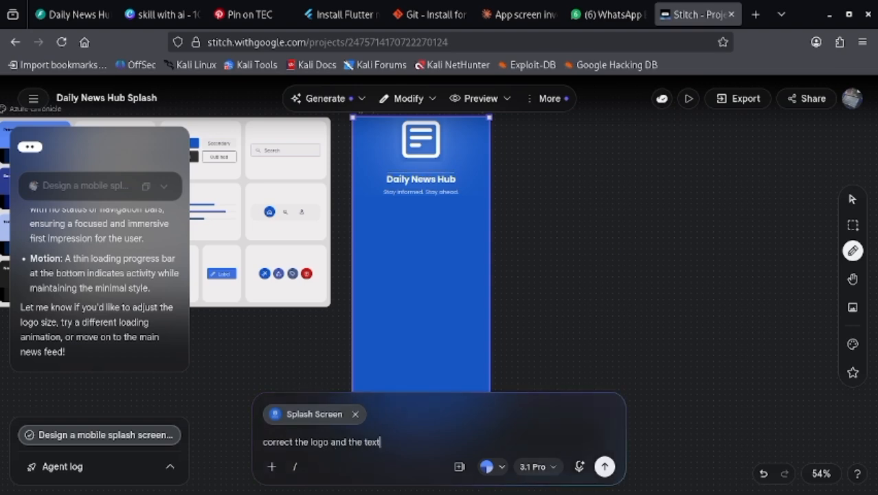
{"action": "type", "text": " on t"}
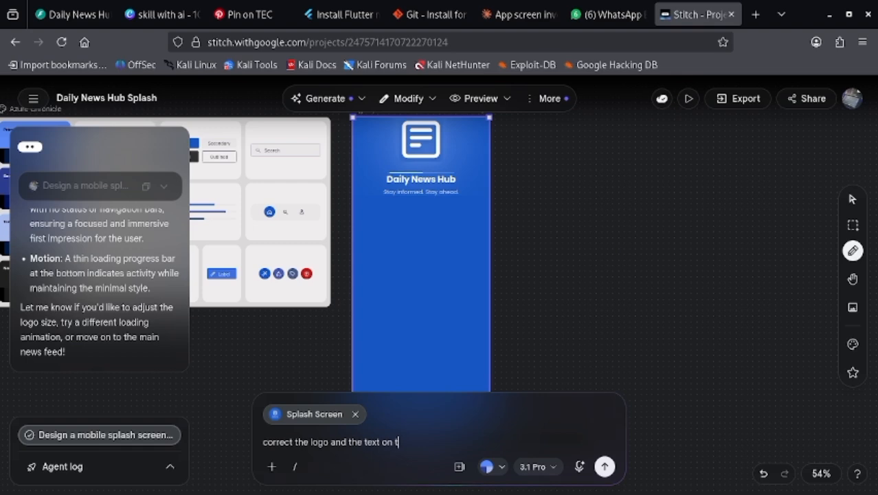
{"action": "type", "text": "he splas"}
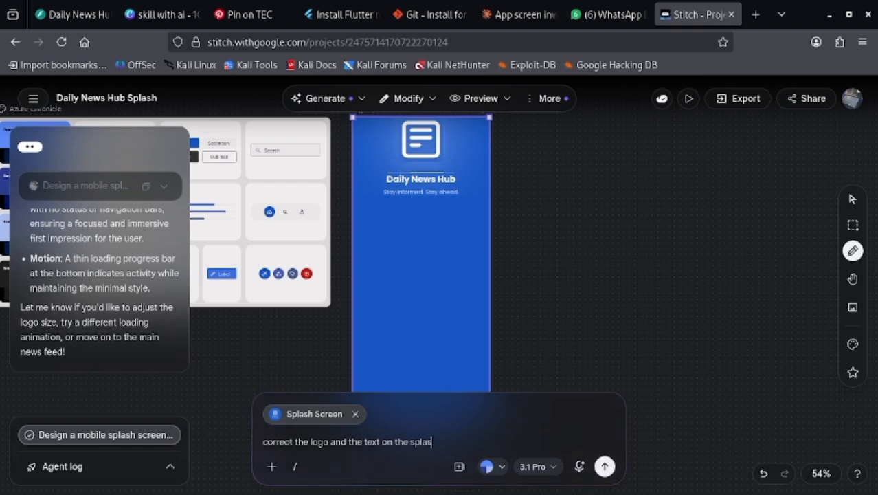
{"action": "type", "text": "h scr"}
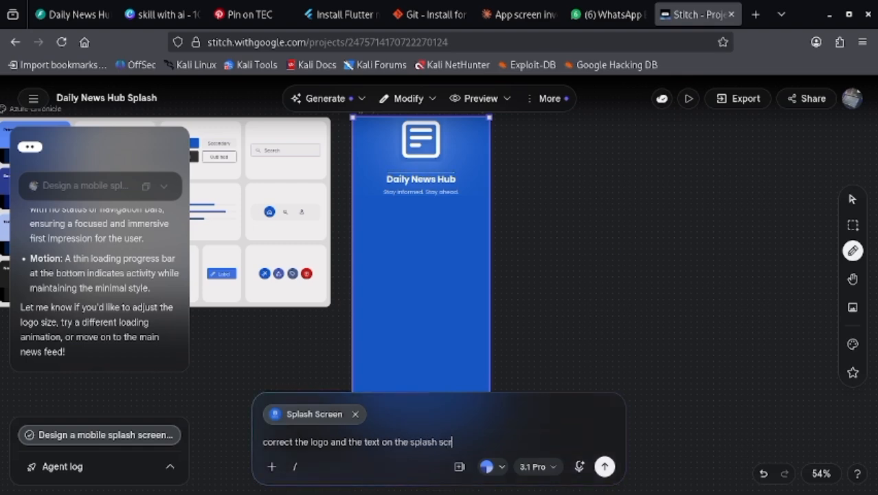
{"action": "type", "text": "een to b"}
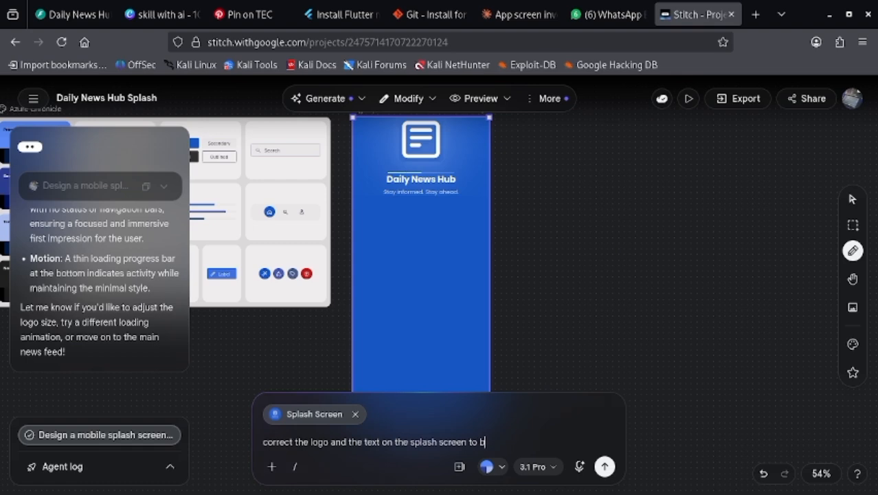
{"action": "type", "text": "e atd the ce"}
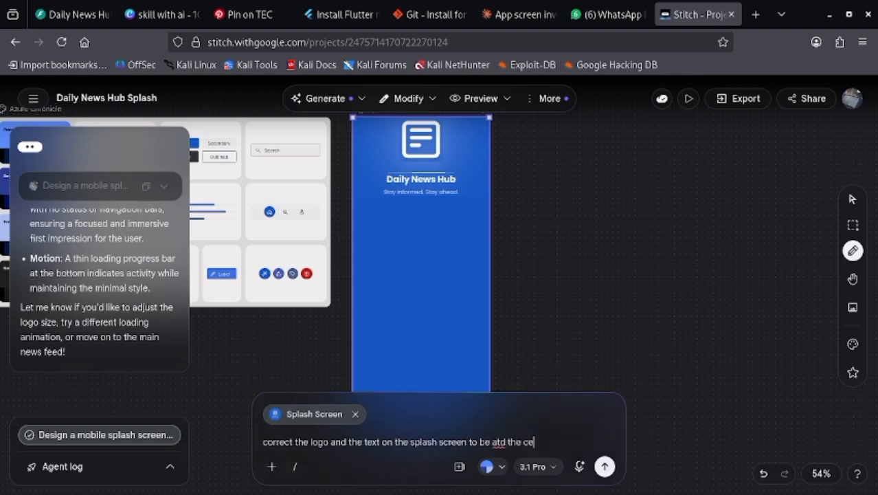
{"action": "type", "text": "nter "}
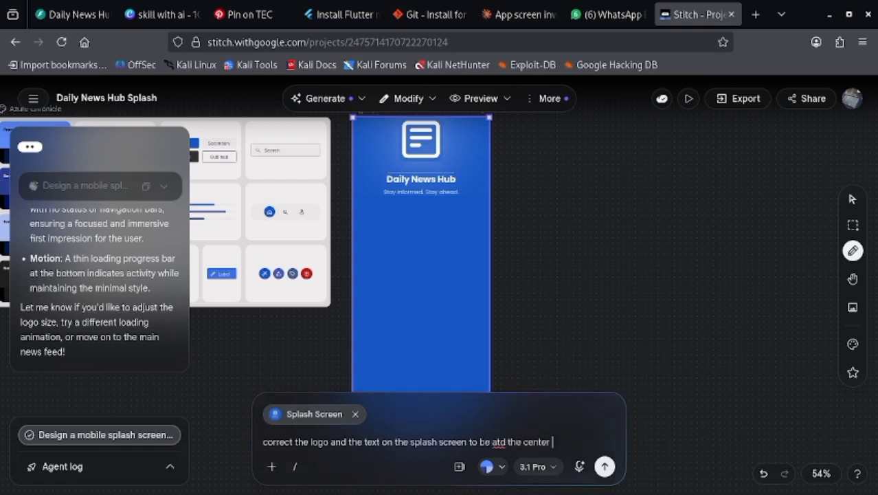
{"action": "type", "text": "of the "}
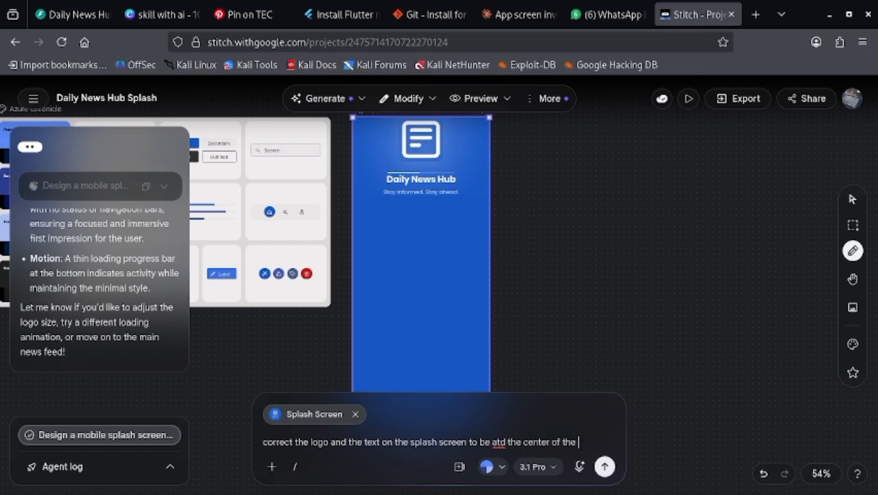
{"action": "type", "text": "screen"}
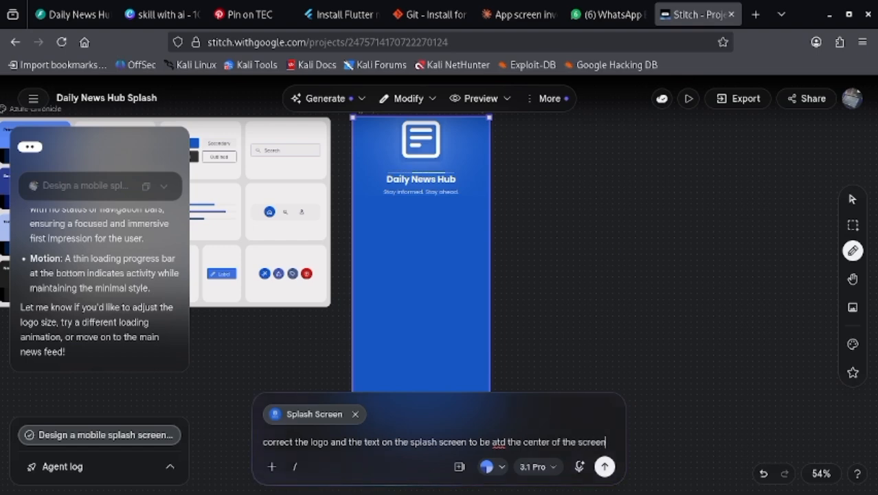
{"action": "type", "text": " not at "}
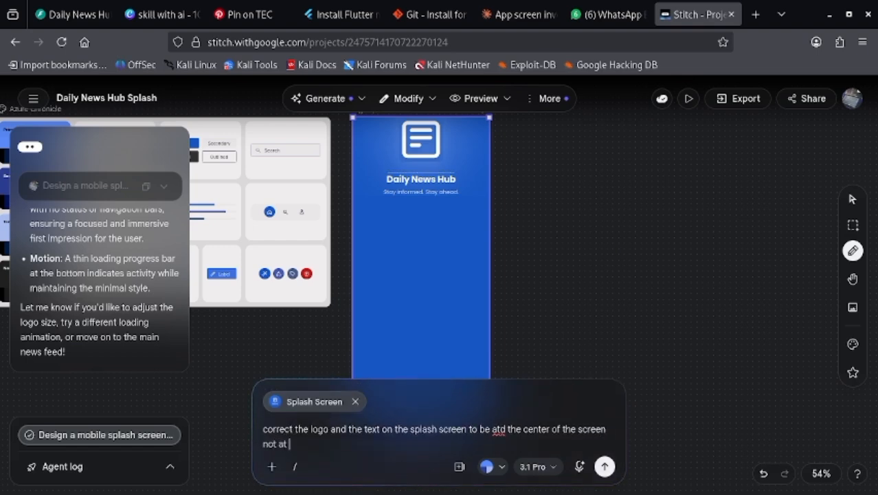
{"action": "type", "text": "the "}
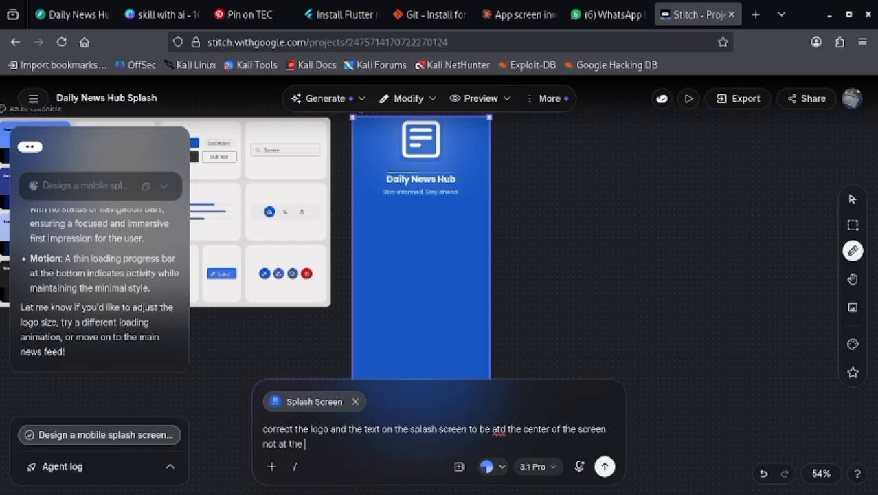
{"action": "type", "text": "top"}
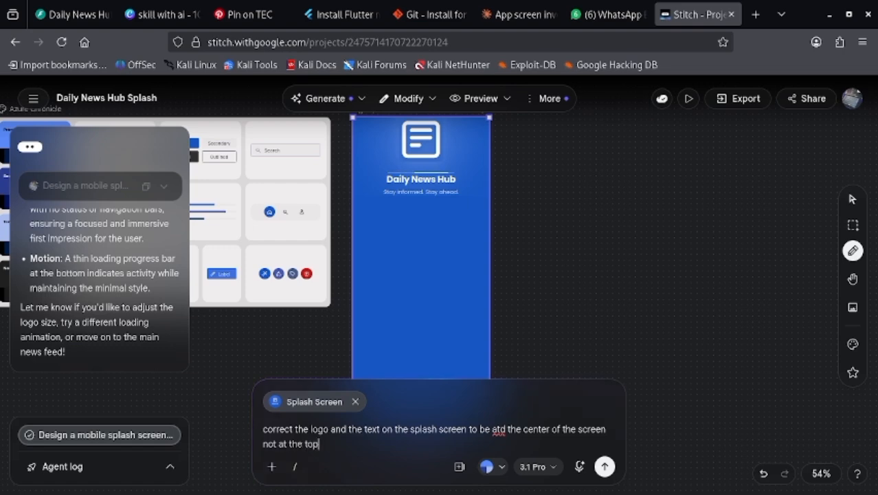
- Correct the typo in the change request to read "at the center of the screen" and submit it for the splash screen
{"action": "left_click", "coordinate": [507, 431]}
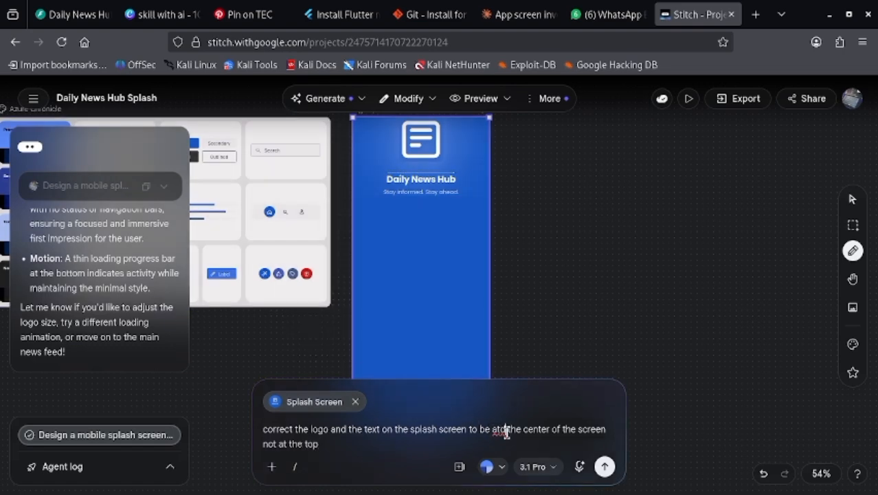
{"action": "key", "text": "BackSpace"}
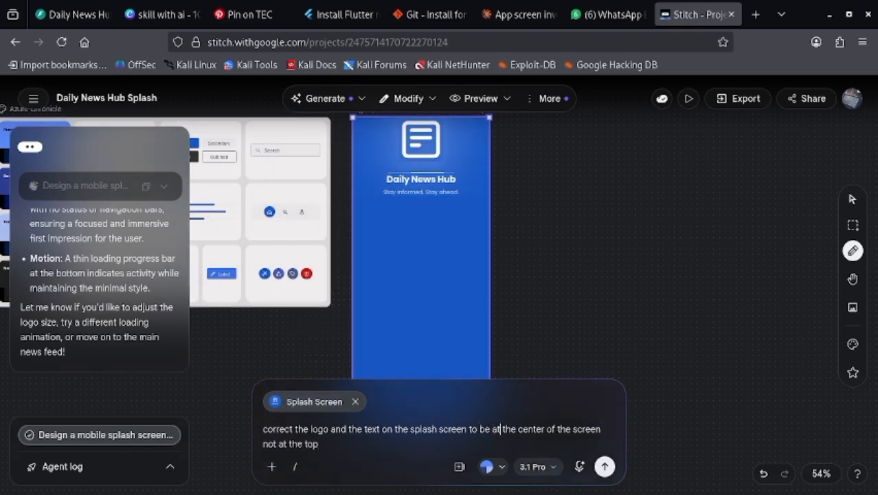
{"action": "left_click", "coordinate": [605, 467]}
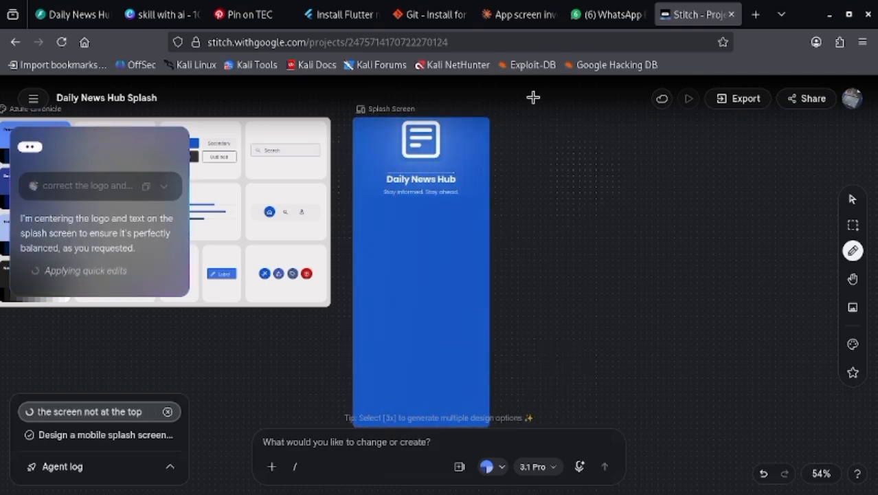
- Switch to the Claude chat and check the list of required app screens for the one after the splash screen
{"action": "left_click", "coordinate": [517, 15]}
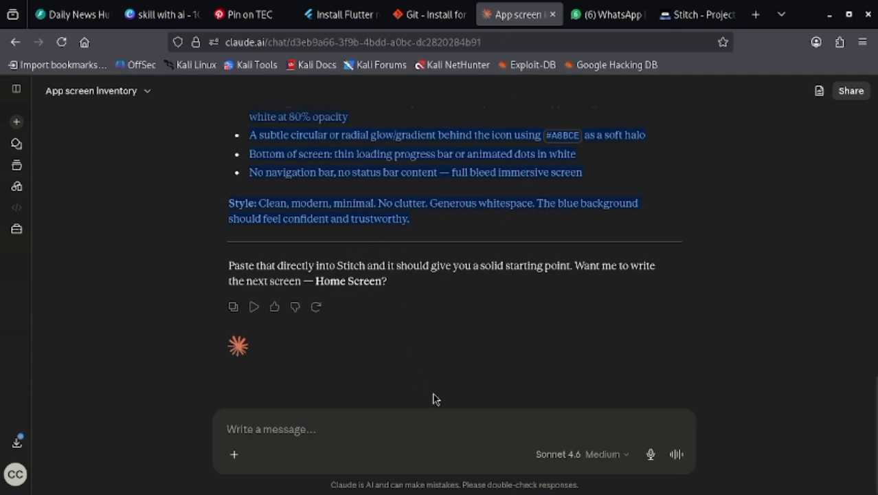
{"action": "left_click", "coordinate": [362, 427]}
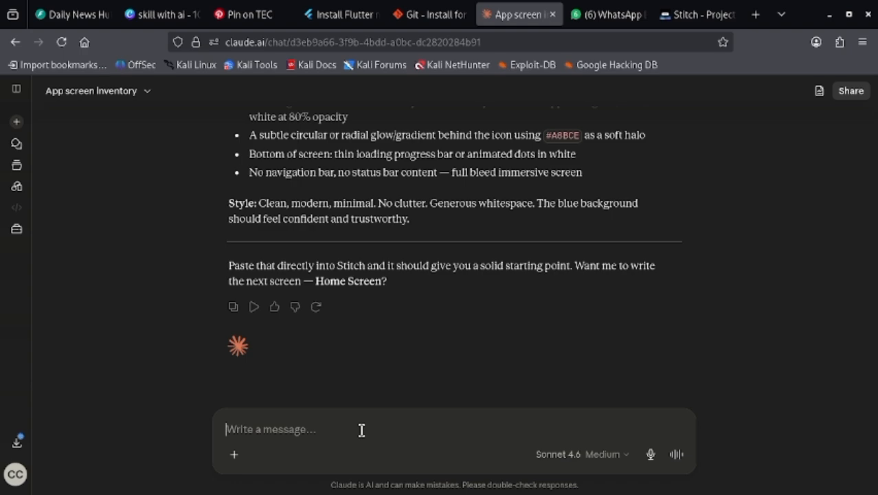
{"action": "scroll", "coordinate": [424, 177], "scroll_direction": "up", "scroll_amount": 10}
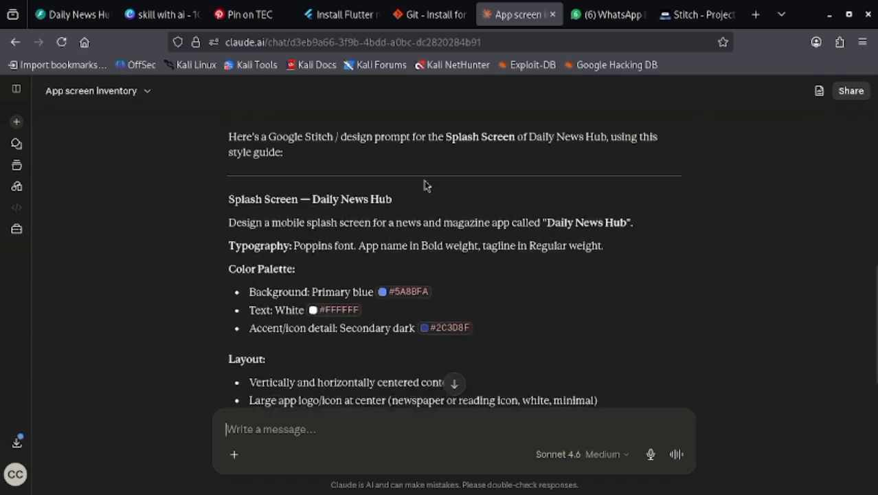
{"action": "scroll", "coordinate": [448, 200], "scroll_direction": "up", "scroll_amount": 5}
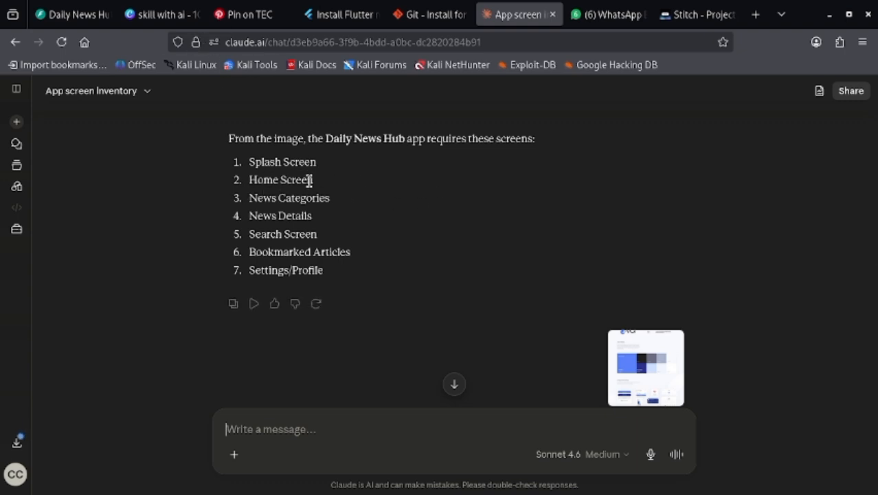
{"action": "left_click_drag", "start_coordinate": [249, 179], "coordinate": [361, 183]}
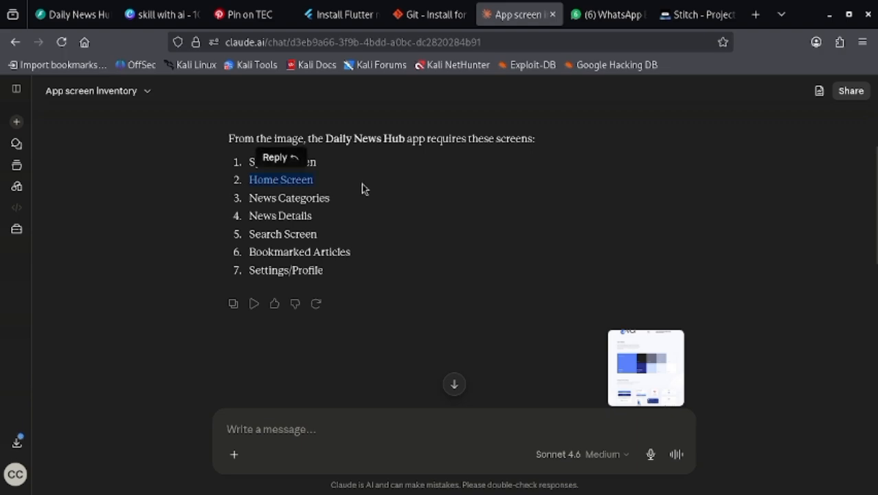
{"action": "scroll", "coordinate": [378, 184], "scroll_direction": "down", "scroll_amount": 15}
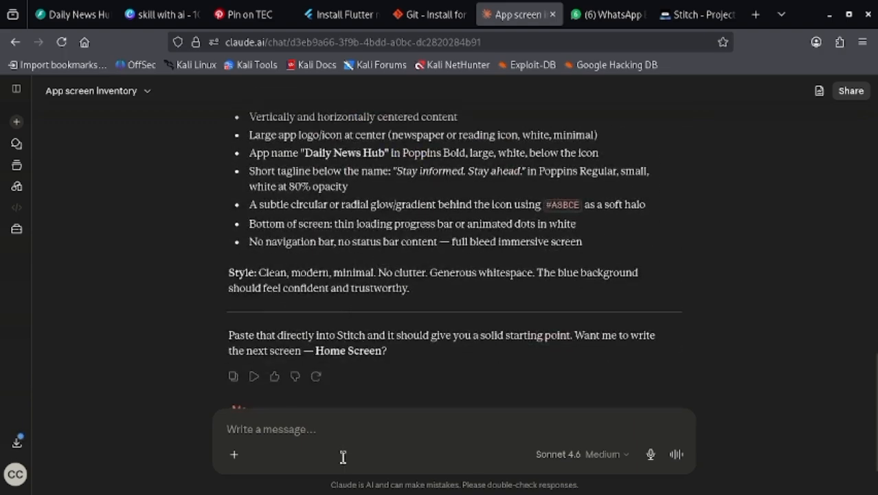
- Write the message line "next write the prompt for designing the home screen" and start a new line
{"action": "left_click", "coordinate": [322, 436]}
{"action": "type", "text": "next"}
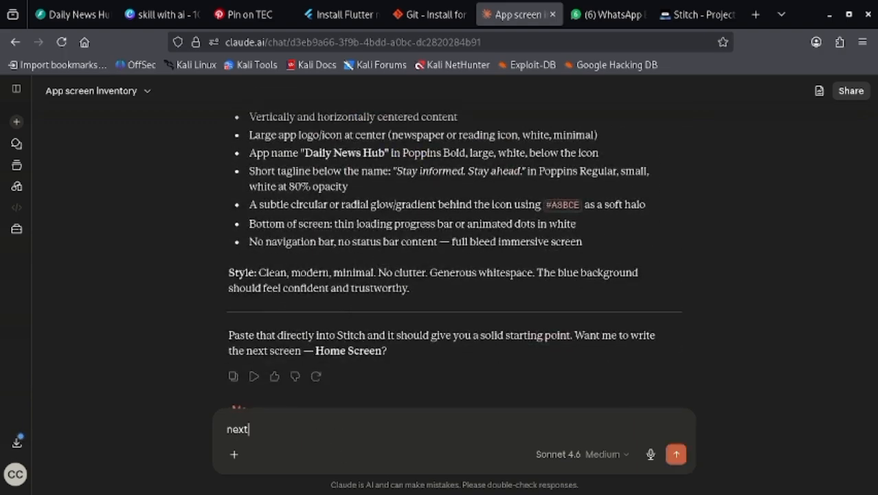
{"action": "type", "text": " writr"}
{"action": "key", "text": "BackSpace"}
{"action": "type", "text": "e"}
{"action": "key", "text": "BackSpace"}
{"action": "key", "text": "BackSpace"}
{"action": "type", "text": "e the p"}
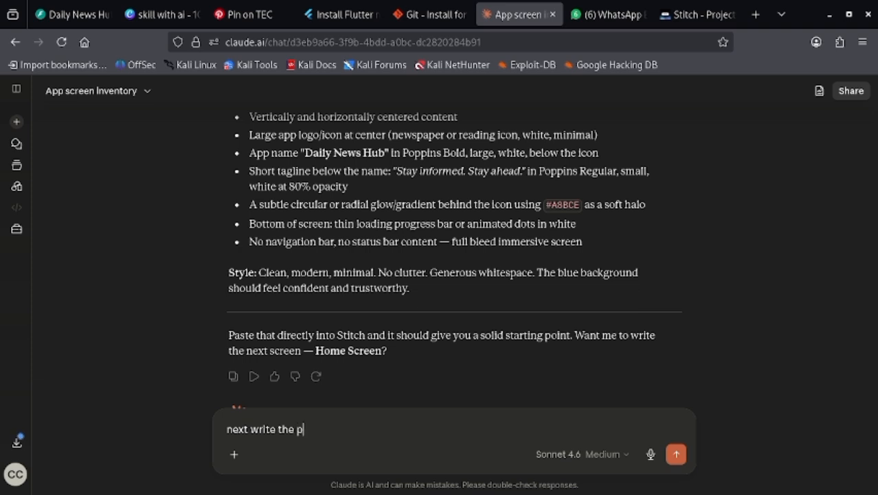
{"action": "type", "text": "rompt for des"}
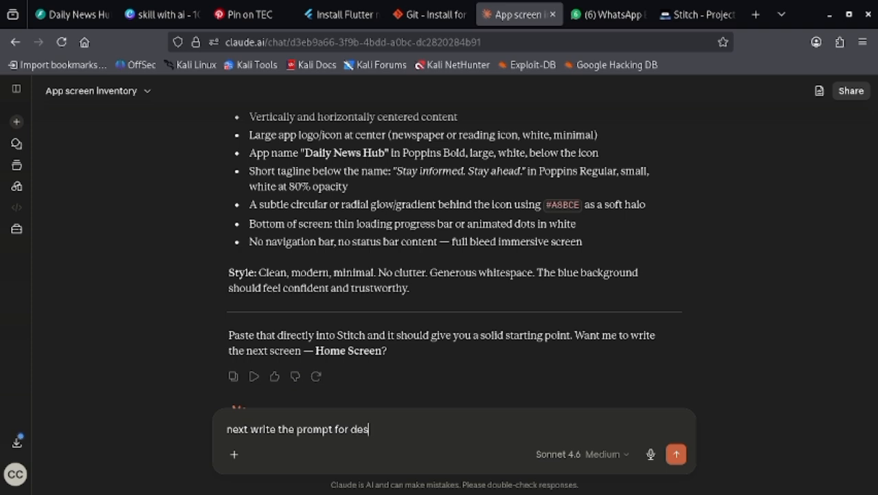
{"action": "type", "text": "igning the hom"}
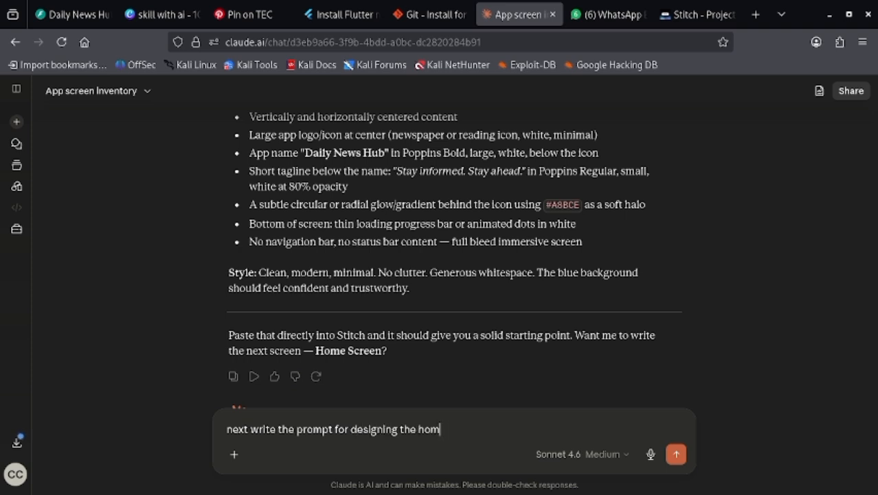
{"action": "type", "text": "e screen"}
{"action": "key", "text": "shift+Return"}
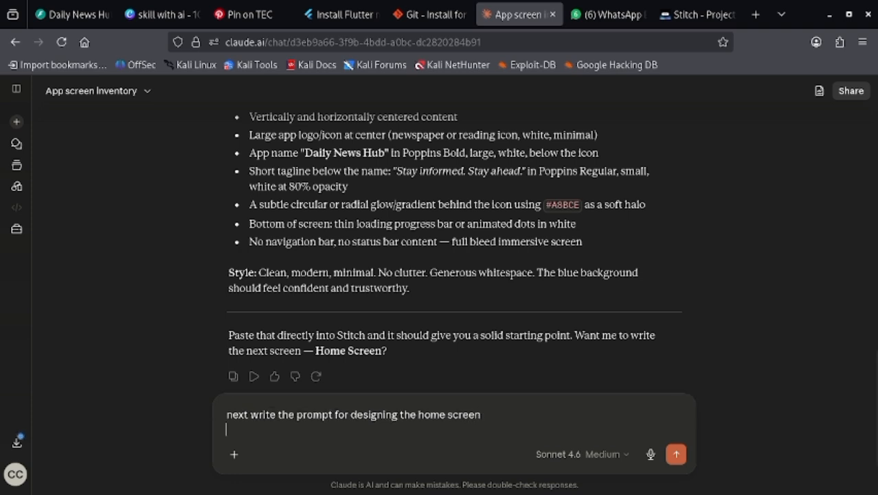
- Add "and let the design be consistent through out the entire app" to the message and send it
{"action": "type", "text": "and let the "}
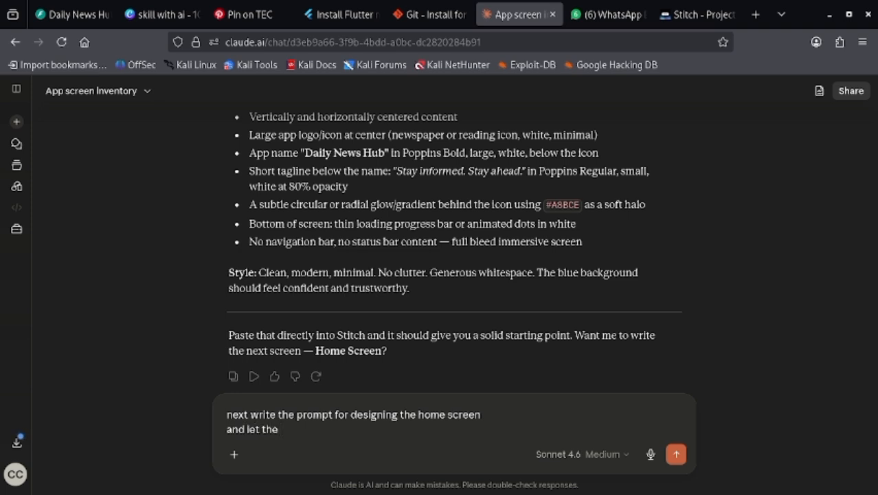
{"action": "type", "text": "design be consi"}
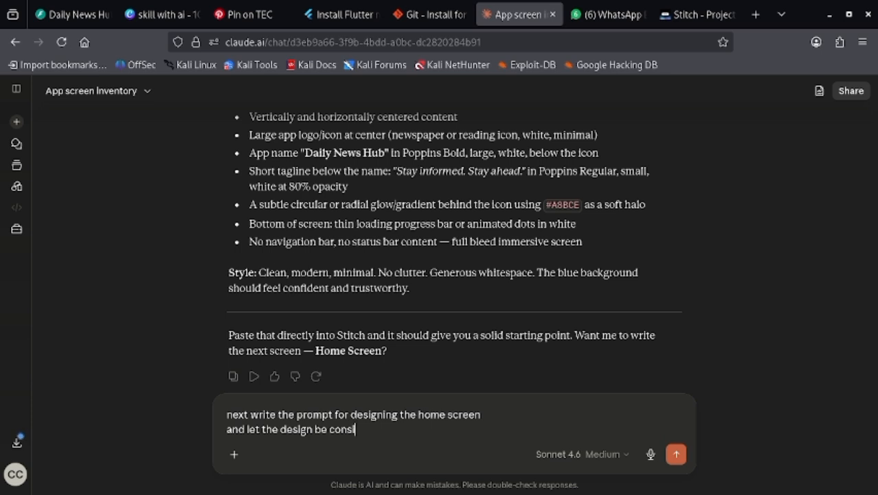
{"action": "type", "text": "tent"}
{"action": "double_click", "coordinate": [352, 428]}
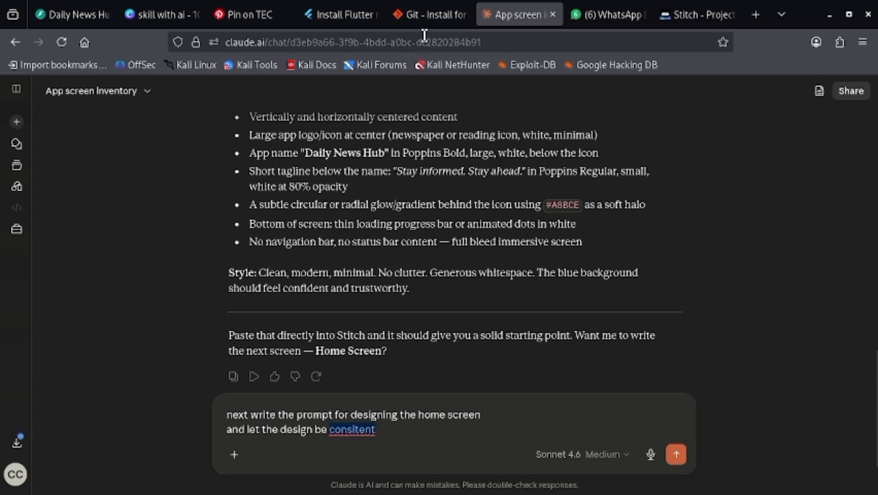
{"action": "type", "text": "consistent thgr"}
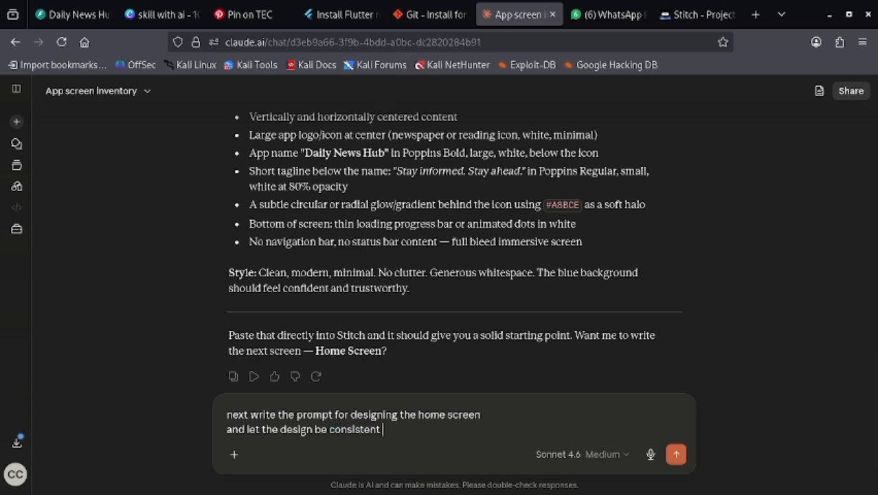
{"action": "key", "text": "BackSpace"}
{"action": "key", "text": "BackSpace"}
{"action": "type", "text": "rought"}
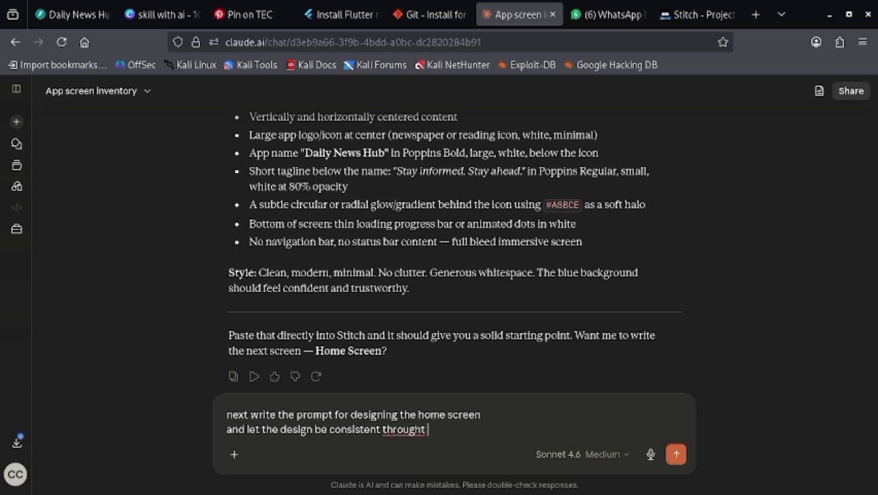
{"action": "key", "text": "BackSpace"}
{"action": "type", "text": "out the a"}
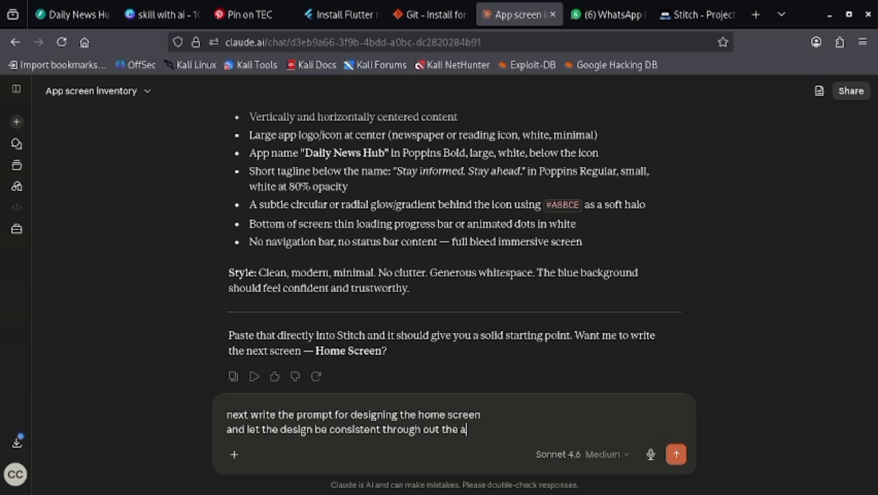
{"action": "key", "text": "BackSpace"}
{"action": "key", "text": "BackSpace"}
{"action": "type", "text": "entire app"}
{"action": "key", "text": "Return"}
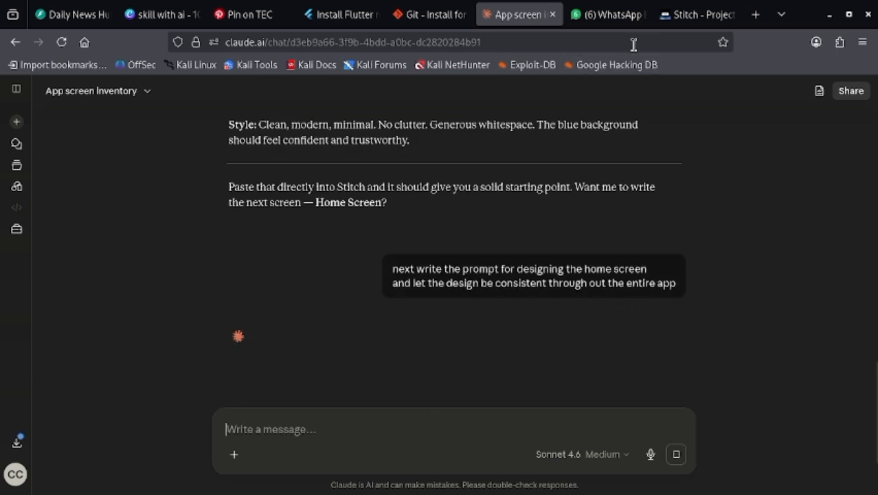
- Switch to Stitch and examine the revised splash screen and the agent's explanation of the centering change
{"action": "left_click", "coordinate": [698, 14]}
{"action": "scroll", "coordinate": [579, 210], "scroll_direction": "up", "scroll_amount": 3}
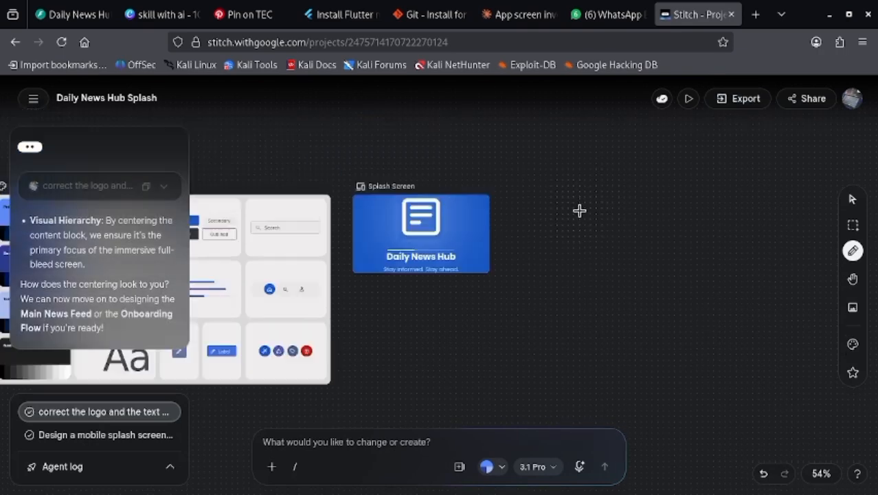
{"action": "scroll", "coordinate": [589, 214], "scroll_direction": "down", "scroll_amount": 2}
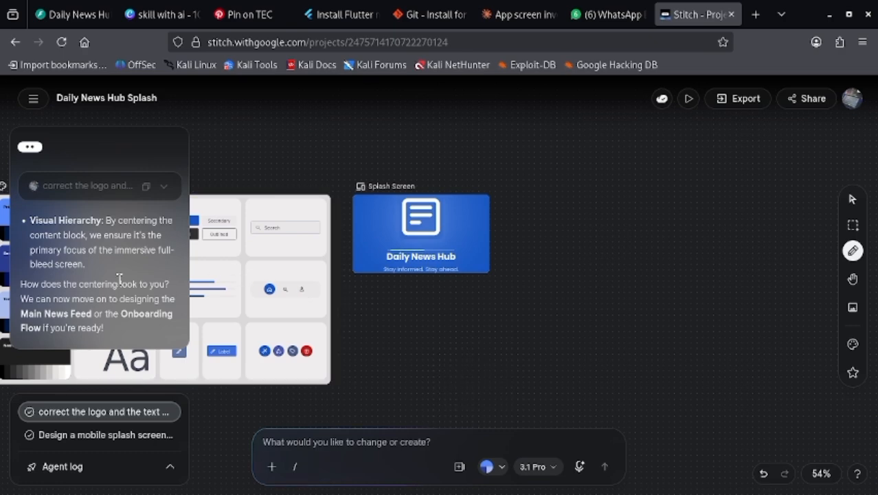
{"action": "scroll", "coordinate": [118, 279], "scroll_direction": "up", "scroll_amount": 5}
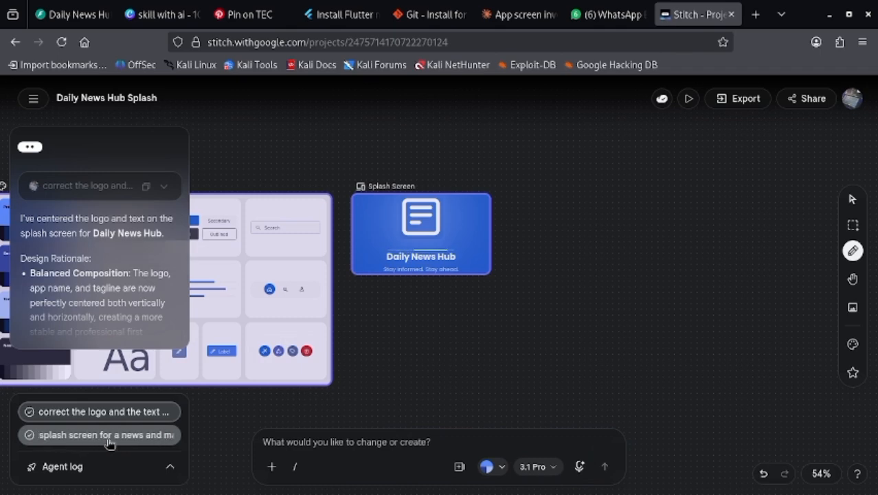
{"action": "left_click", "coordinate": [107, 443]}
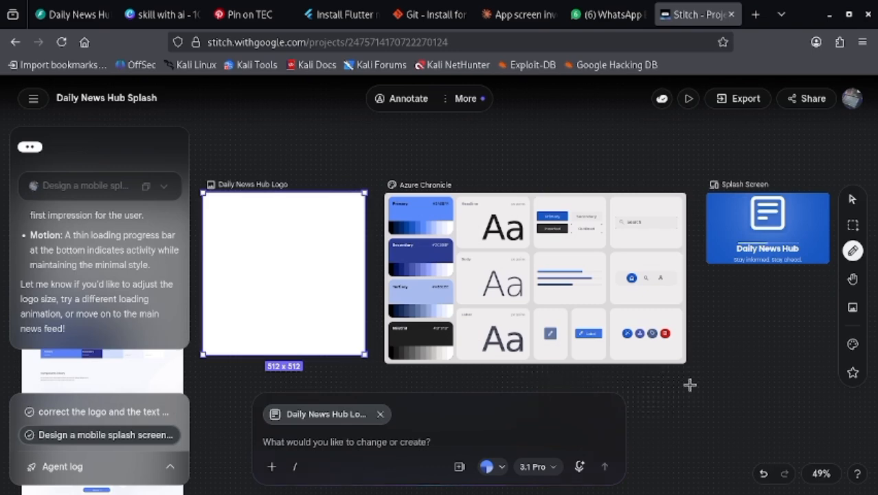
{"action": "scroll", "coordinate": [728, 380], "scroll_direction": "down", "scroll_amount": 2}
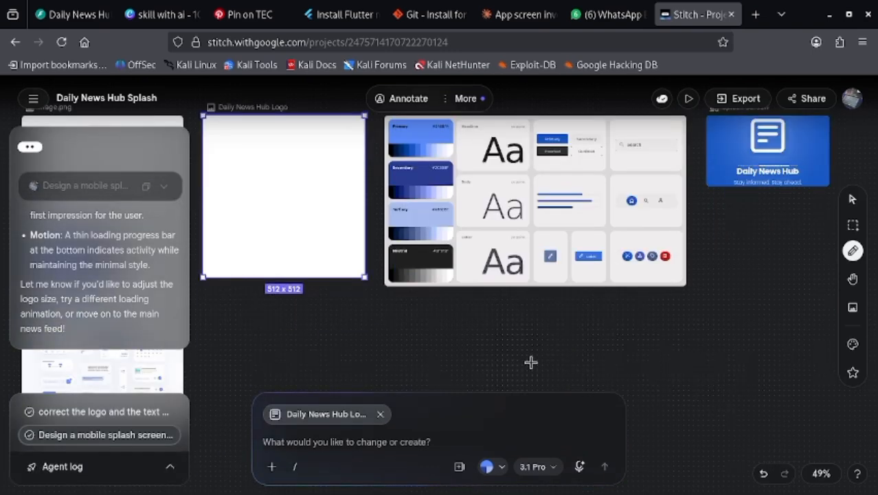
{"action": "key", "text": "space"}
{"action": "key", "text": "space"}
{"action": "left_click_drag", "start_coordinate": [639, 341], "coordinate": [416, 366]}
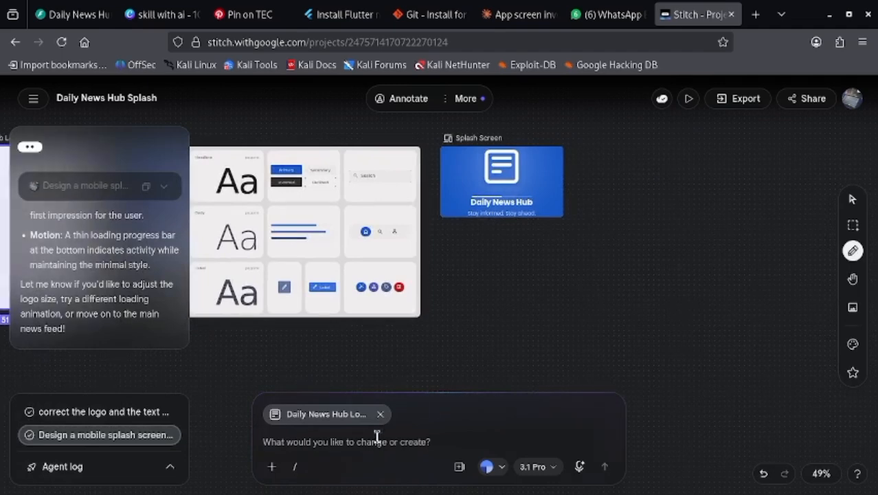
- Remove the Daily News Hub logo from the prompt's targets and submit the request "redesign the splash screen again"
{"action": "left_click", "coordinate": [364, 446]}
{"action": "left_click", "coordinate": [380, 413]}
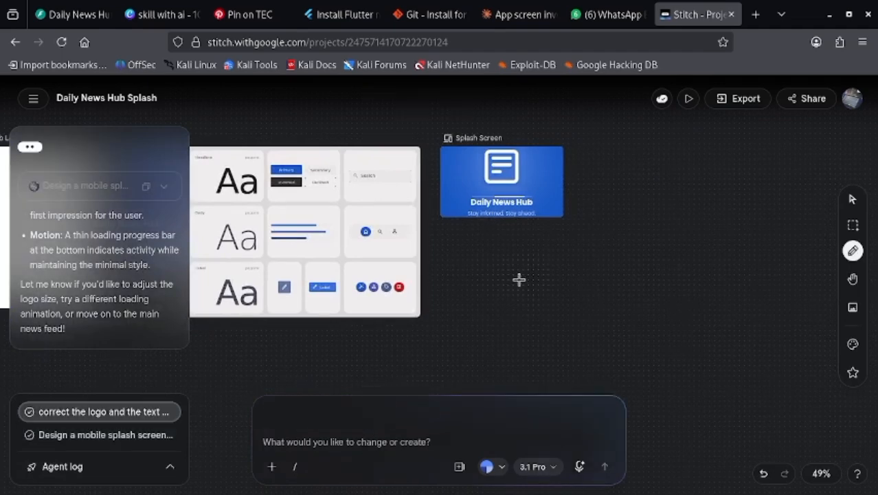
{"action": "left_click", "coordinate": [374, 448]}
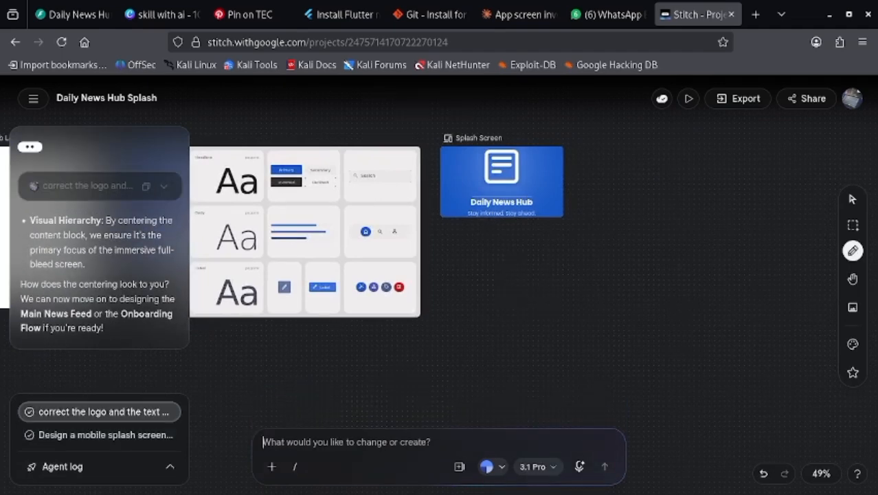
{"action": "type", "text": "redesign the "}
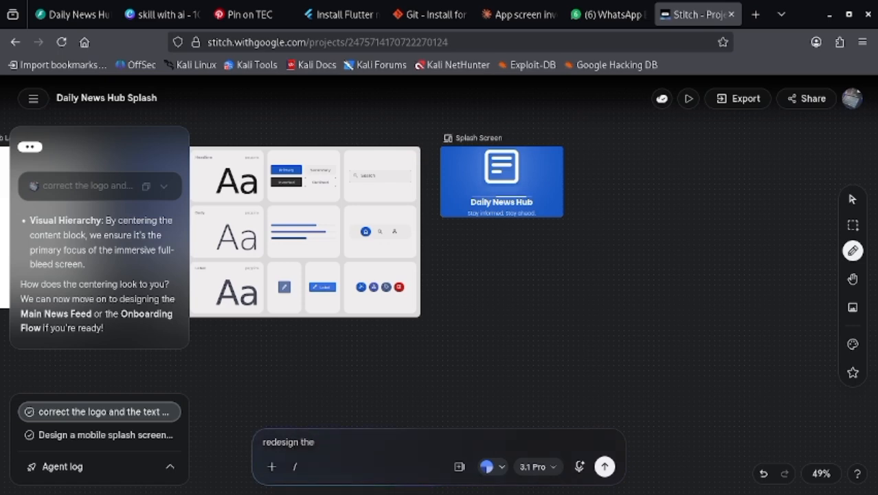
{"action": "type", "text": "splash screen a"}
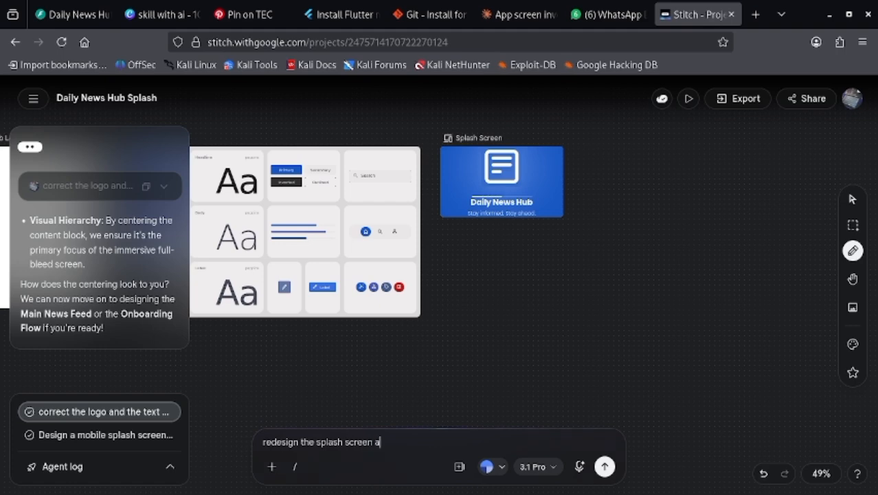
{"action": "type", "text": "gain"}
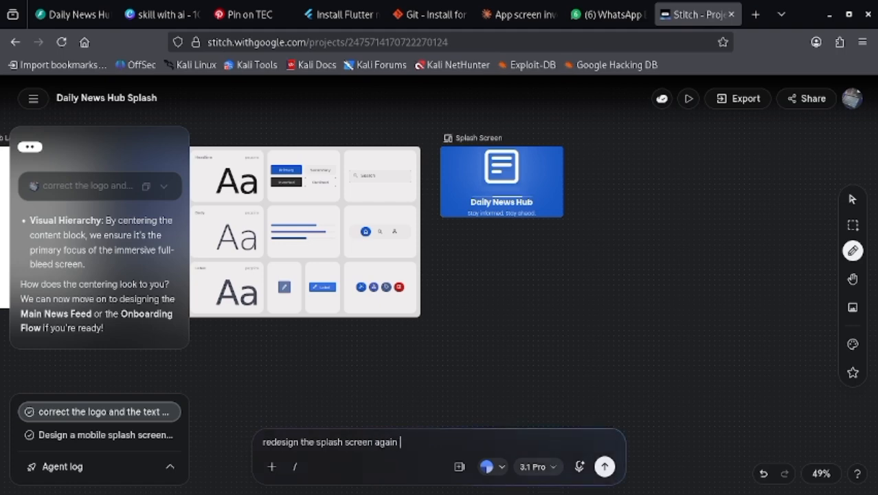
{"action": "left_click", "coordinate": [605, 466]}
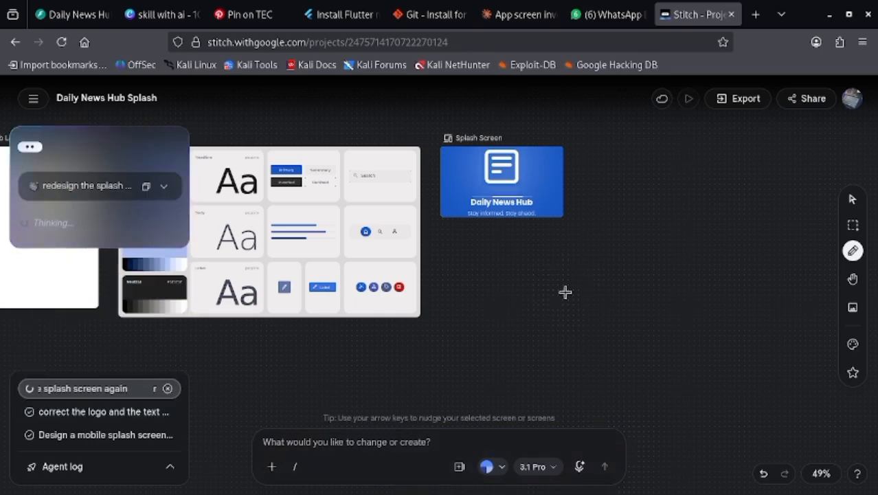
- Switch to Claude and read through the Home Screen prompt, from typography and color palette to navigation bar and style
{"action": "left_click", "coordinate": [519, 15]}
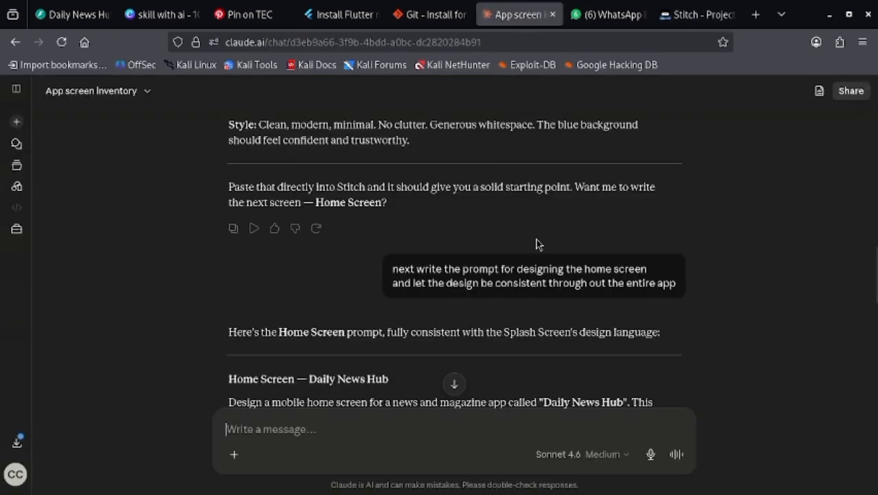
{"action": "scroll", "coordinate": [535, 242], "scroll_direction": "down", "scroll_amount": 3}
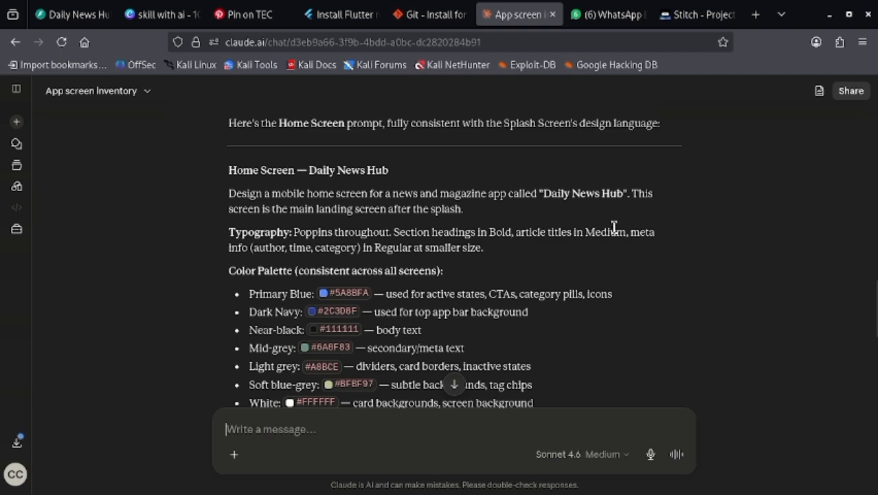
{"action": "scroll", "coordinate": [615, 231], "scroll_direction": "down", "scroll_amount": 4}
{"action": "scroll", "coordinate": [617, 231], "scroll_direction": "down", "scroll_amount": 3}
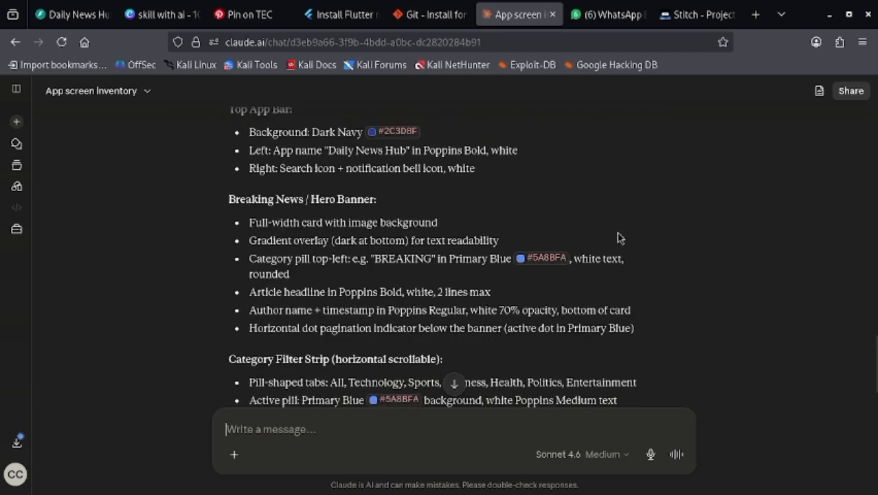
{"action": "scroll", "coordinate": [618, 237], "scroll_direction": "up", "scroll_amount": 2}
{"action": "scroll", "coordinate": [620, 237], "scroll_direction": "down", "scroll_amount": 3}
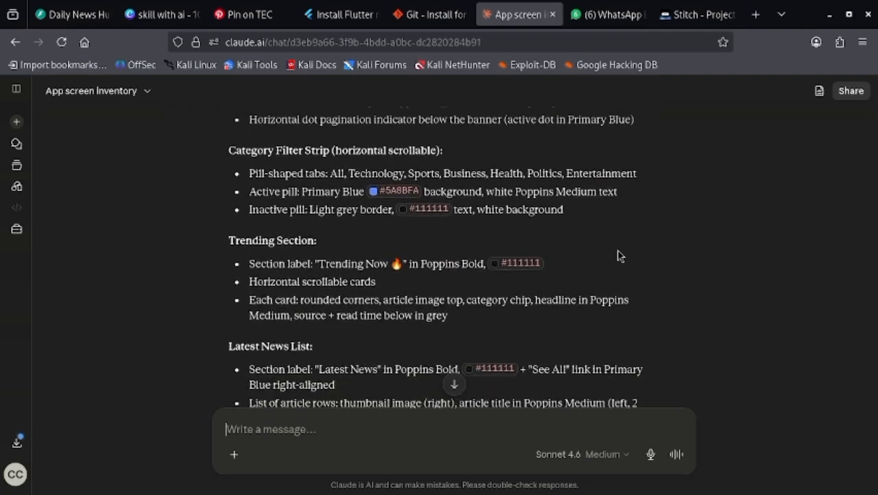
{"action": "scroll", "coordinate": [653, 242], "scroll_direction": "down", "scroll_amount": 5}
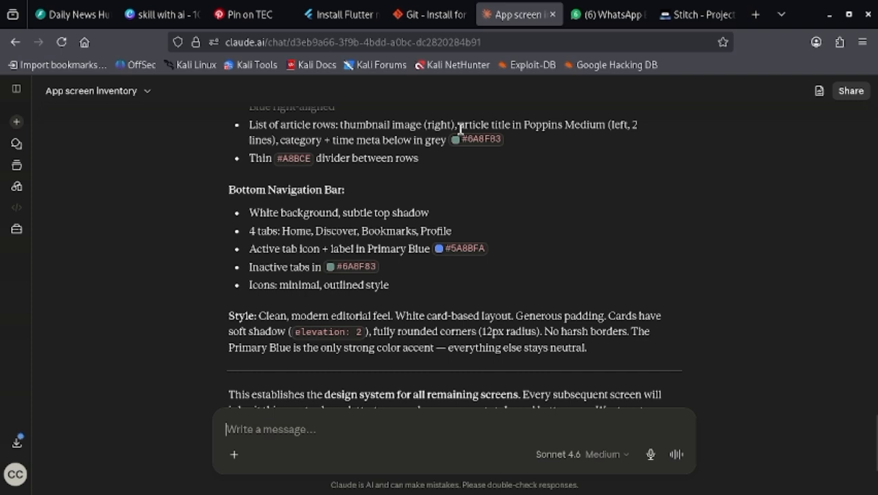
- Switch to Stitch, check the redesigned splash screen, and delete the older Splash Screen beside the Azure Chronicle design system
{"action": "left_click", "coordinate": [683, 14]}
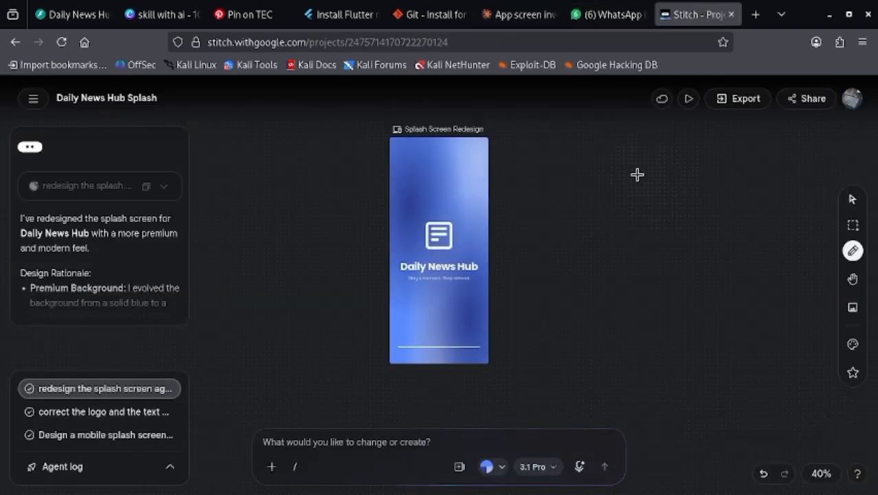
{"action": "scroll", "coordinate": [604, 222], "scroll_direction": "up", "scroll_amount": 5}
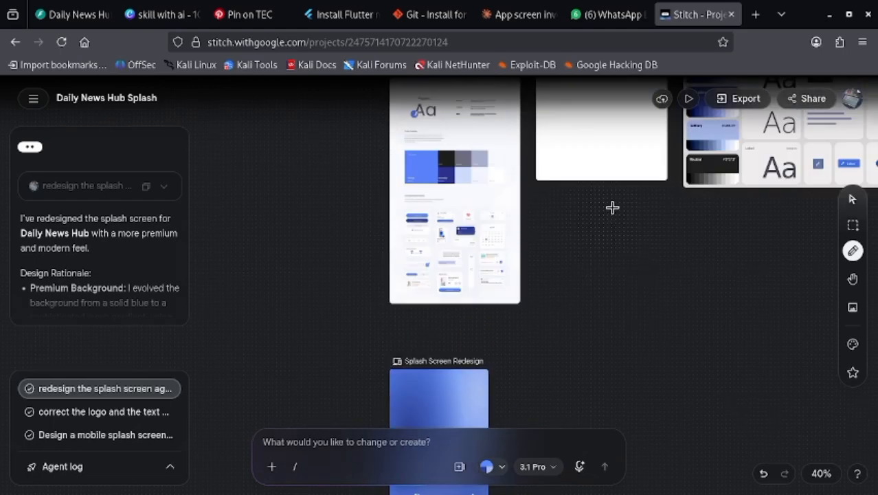
{"action": "scroll", "coordinate": [602, 222], "scroll_direction": "down", "scroll_amount": 6}
{"action": "scroll", "coordinate": [606, 223], "scroll_direction": "up", "scroll_amount": 1}
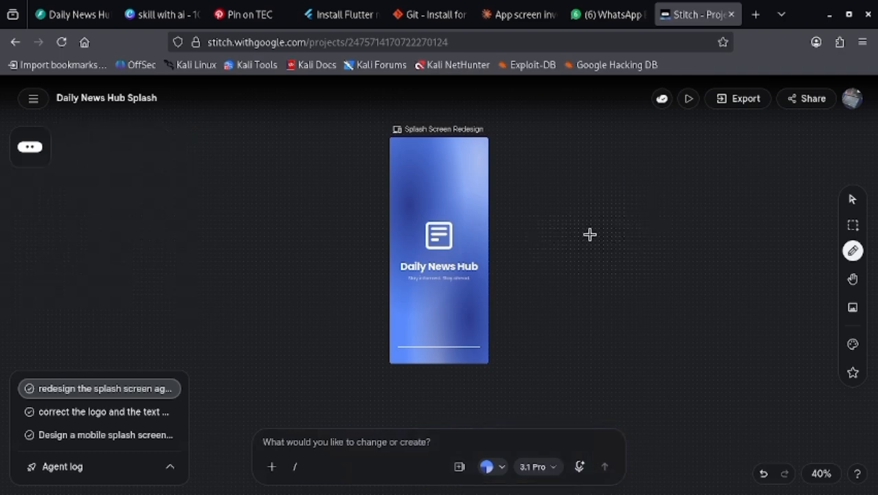
{"action": "key", "text": "h"}
{"action": "left_click_drag", "start_coordinate": [607, 233], "coordinate": [294, 320]}
{"action": "left_click_drag", "start_coordinate": [570, 223], "coordinate": [412, 336]}
{"action": "key", "text": "e"}
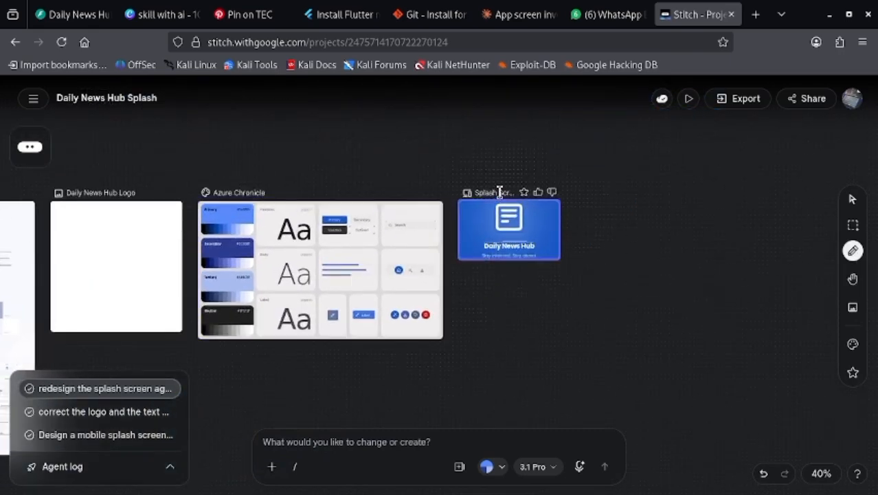
{"action": "left_click", "coordinate": [500, 193]}
{"action": "key", "text": "Delete"}
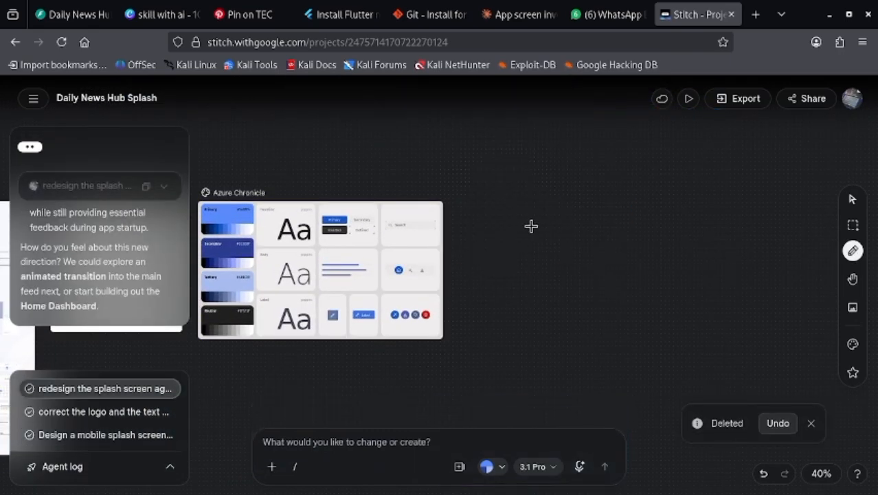
- Return to the Splash Screen Redesign on the canvas and examine its layout
{"action": "key", "text": "h"}
{"action": "left_click_drag", "start_coordinate": [486, 328], "coordinate": [694, 234]}
{"action": "left_click_drag", "start_coordinate": [584, 257], "coordinate": [709, 119]}
{"action": "left_click_drag", "start_coordinate": [446, 303], "coordinate": [623, 199]}
{"action": "key", "text": "e"}
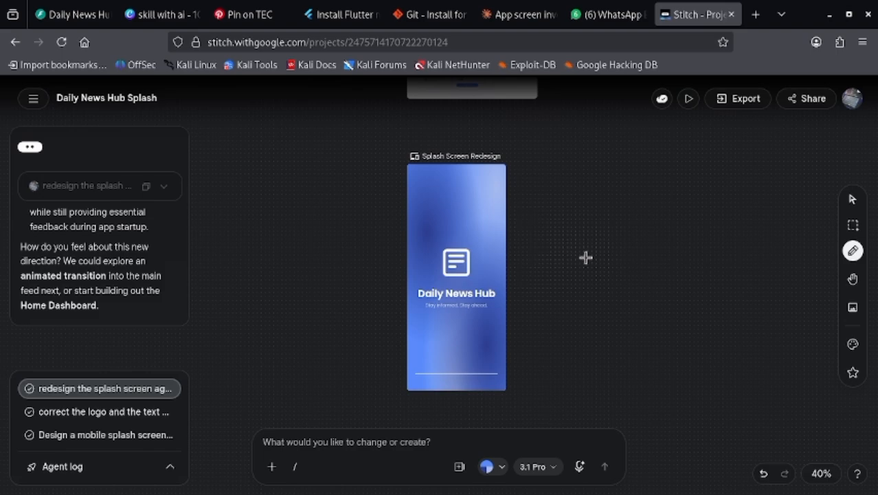
{"action": "key", "text": "h"}
{"action": "mouse_move", "coordinate": [532, 271]}
{"action": "left_mouse_down"}
{"action": "mouse_move", "coordinate": [460, 240]}
{"action": "mouse_move", "coordinate": [467, 235]}
{"action": "left_mouse_up"}
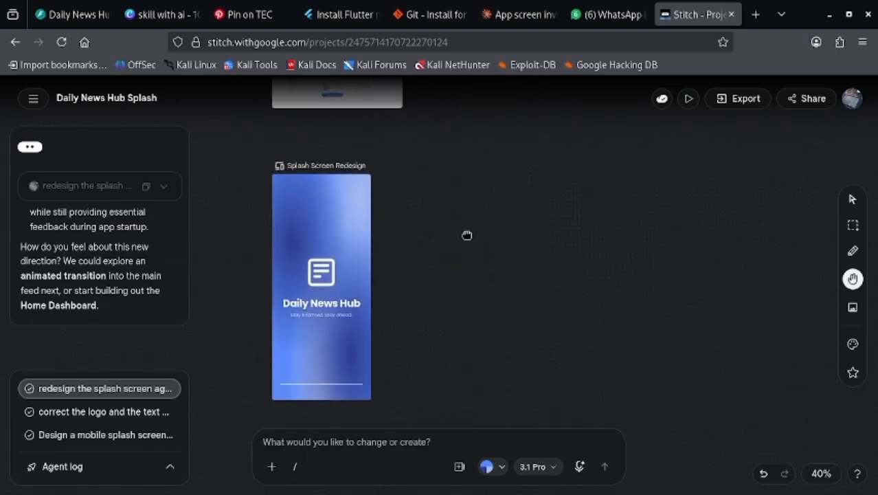
{"action": "key", "text": "e"}
- Switch to Claude and copy the Home Screen prompt from the "Home Screen — Daily News Hub" heading through the Style paragraph
{"action": "left_click", "coordinate": [515, 14]}
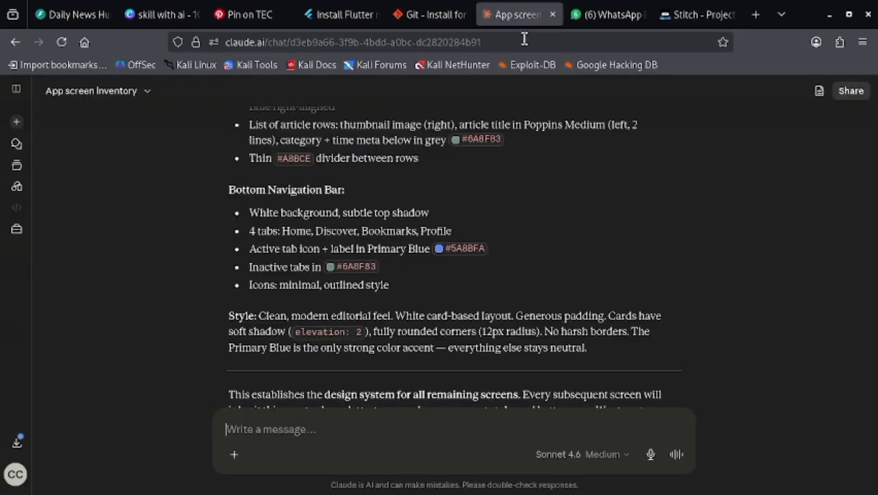
{"action": "scroll", "coordinate": [440, 241], "scroll_direction": "up", "scroll_amount": 10}
{"action": "scroll", "coordinate": [368, 257], "scroll_direction": "up", "scroll_amount": 10}
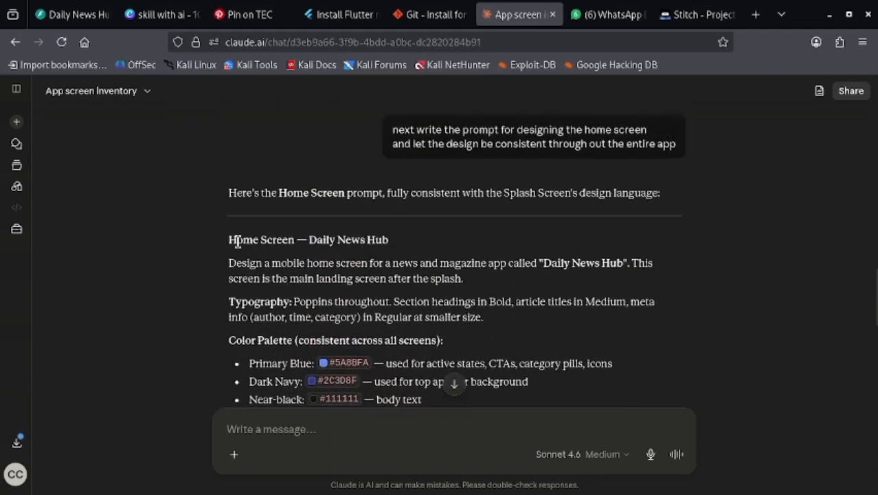
{"action": "left_click_drag", "start_coordinate": [227, 237], "coordinate": [611, 285]}
{"action": "scroll", "coordinate": [402, 308], "scroll_direction": "down", "scroll_amount": 10}
{"action": "scroll", "coordinate": [442, 297], "scroll_direction": "down", "scroll_amount": 5}
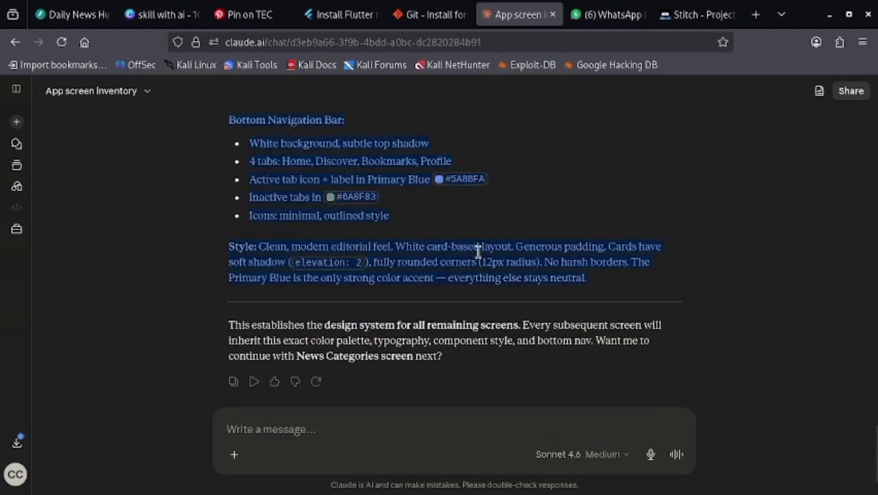
- Switch to Stitch, paste the copied Home Screen prompt as a new design request and submit it
{"action": "left_click", "coordinate": [683, 15]}
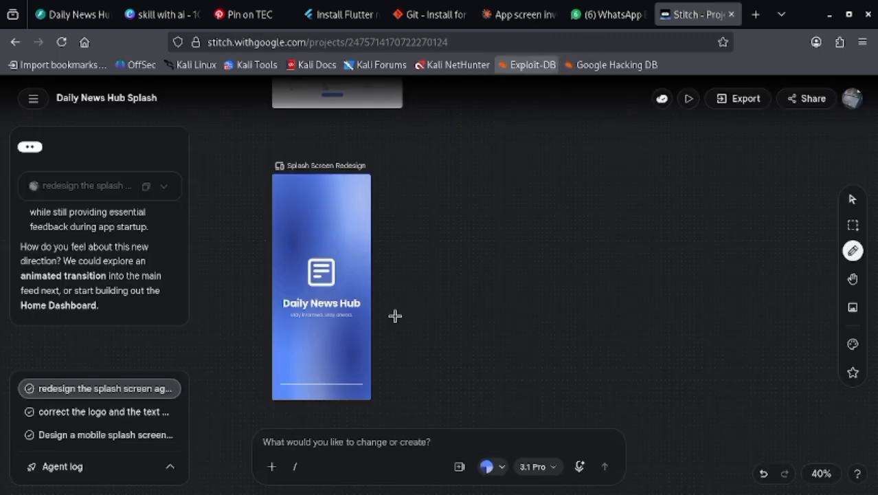
{"action": "left_click", "coordinate": [349, 442]}
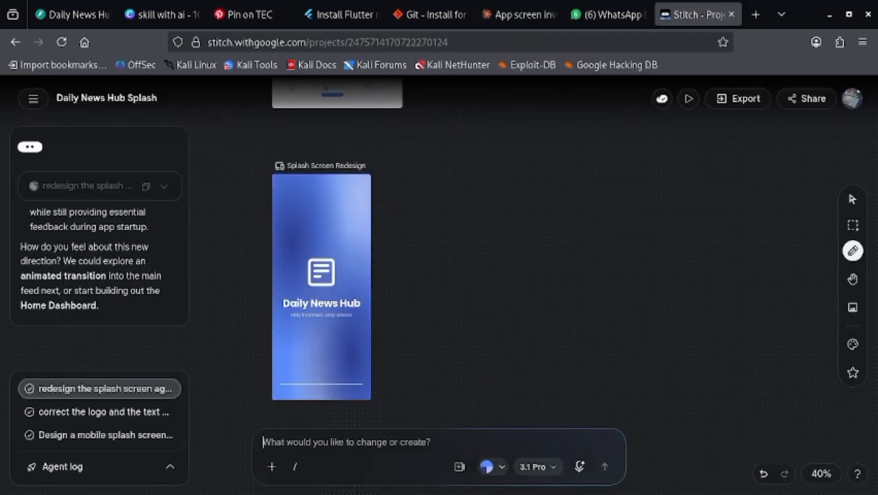
{"action": "key", "text": "ctrl+v"}
{"action": "key", "text": "Return"}
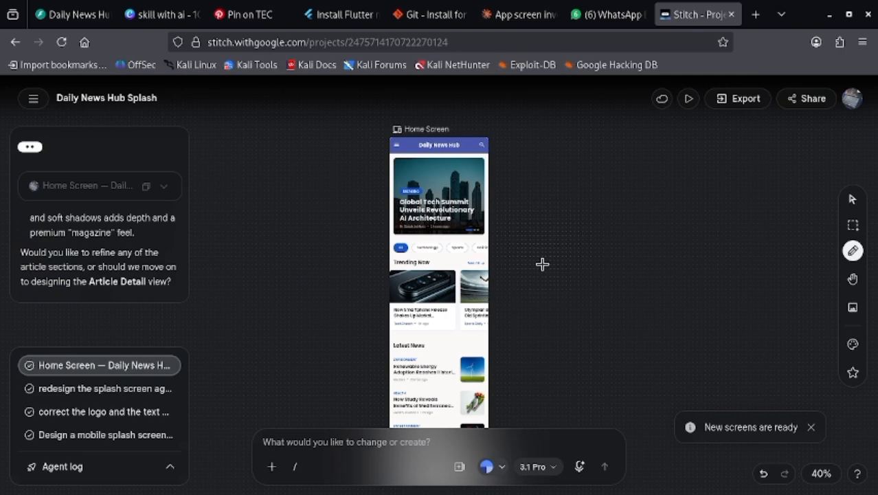
- Examine the overall layout of the generated Home Screen, from the breaking news banner down to the navigation bar
{"action": "scroll", "coordinate": [518, 259], "scroll_direction": "up", "scroll_amount": 3}
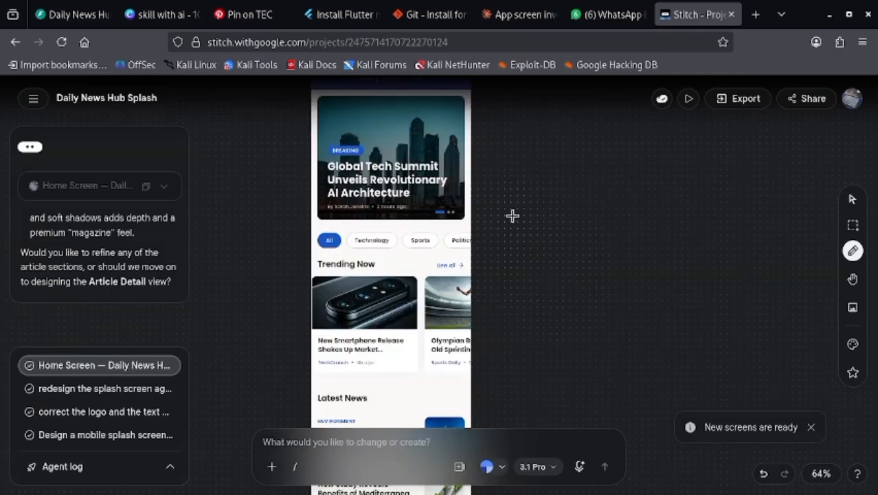
{"action": "key", "text": "space"}
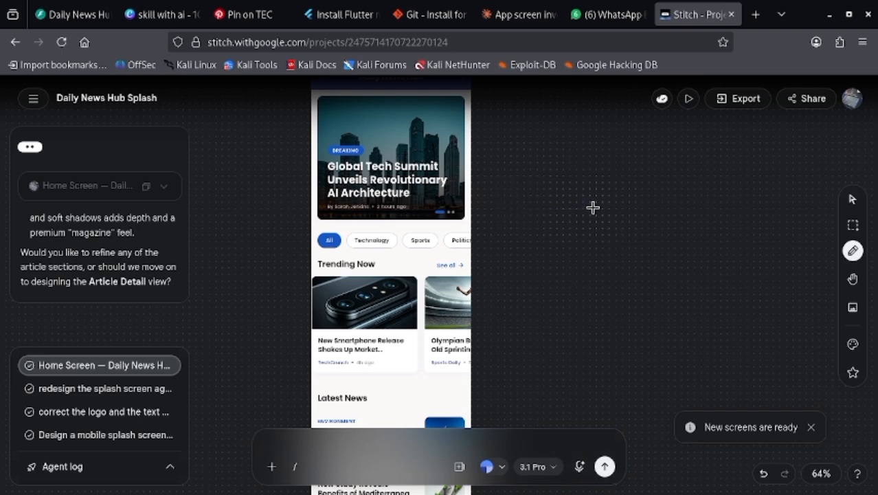
{"action": "key", "text": "h"}
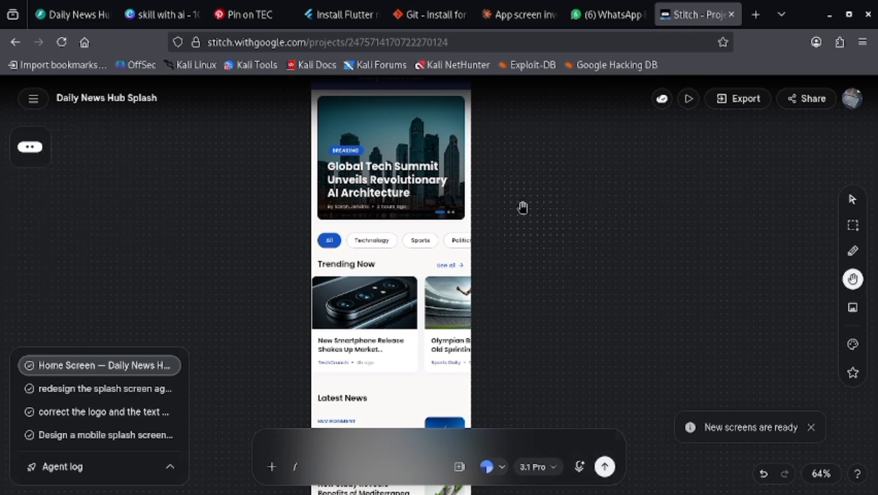
{"action": "scroll", "coordinate": [614, 143], "scroll_direction": "down", "scroll_amount": 5}
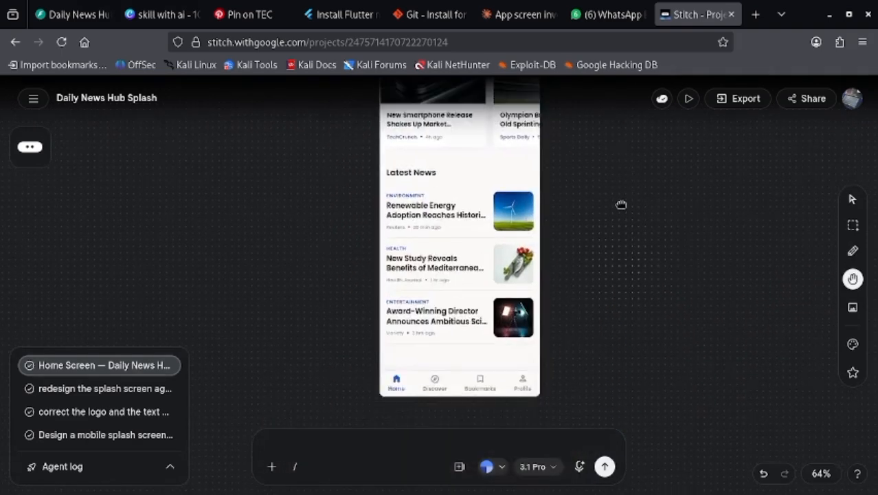
{"action": "scroll", "coordinate": [620, 263], "scroll_direction": "up", "scroll_amount": 2}
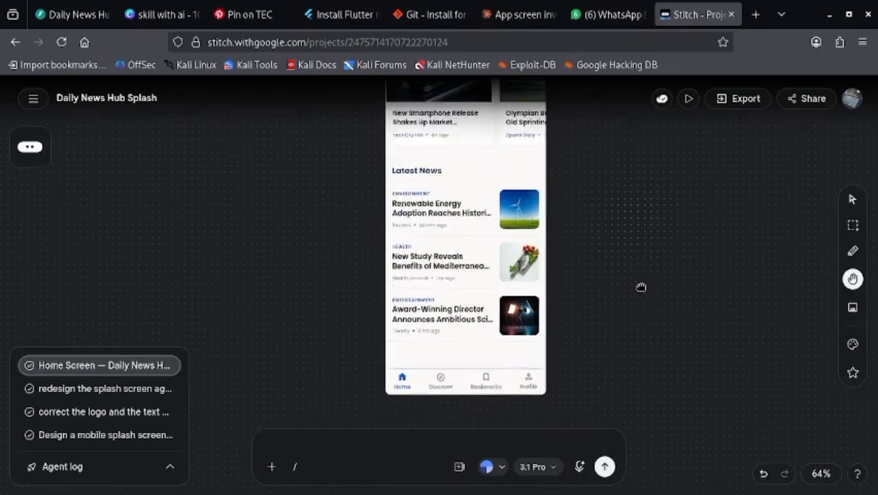
{"action": "left_click_drag", "start_coordinate": [626, 220], "coordinate": [622, 266]}
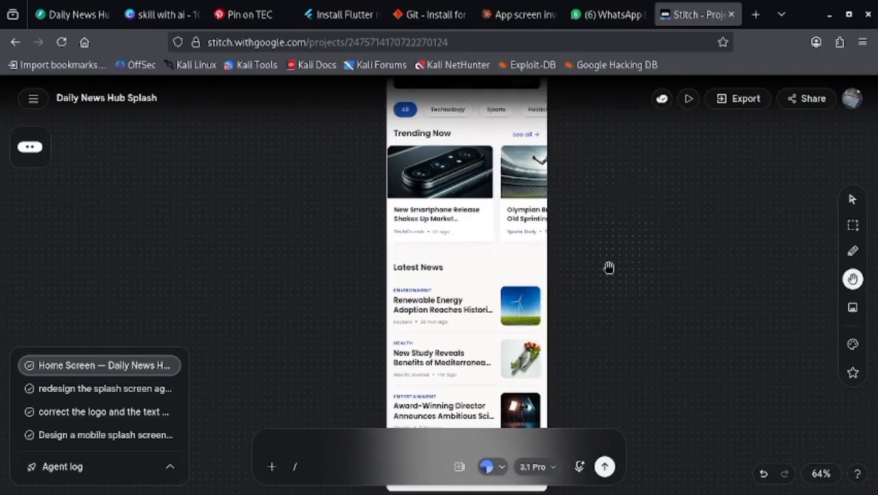
{"action": "scroll", "coordinate": [617, 255], "scroll_direction": "up", "scroll_amount": 3}
{"action": "scroll", "coordinate": [616, 255], "scroll_direction": "up", "scroll_amount": 2}
{"action": "scroll", "coordinate": [631, 299], "scroll_direction": "up", "scroll_amount": 4}
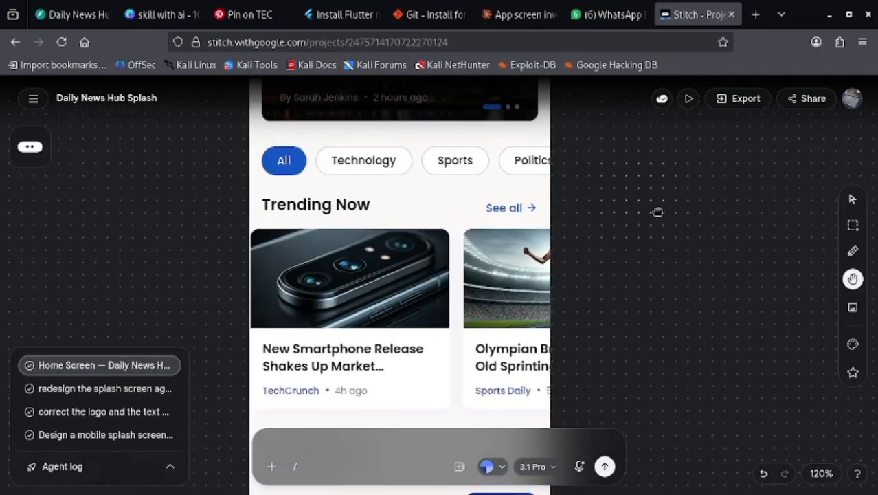
- Inspect the Home Screen's app bar, hero banner, category filters and Trending Now cards up close
{"action": "scroll", "coordinate": [661, 209], "scroll_direction": "down", "scroll_amount": 1}
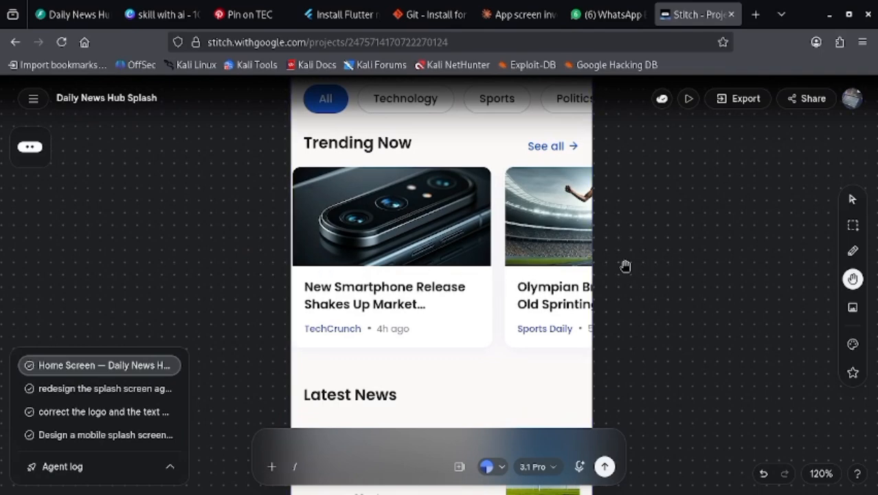
{"action": "scroll", "coordinate": [656, 248], "scroll_direction": "up", "scroll_amount": 5}
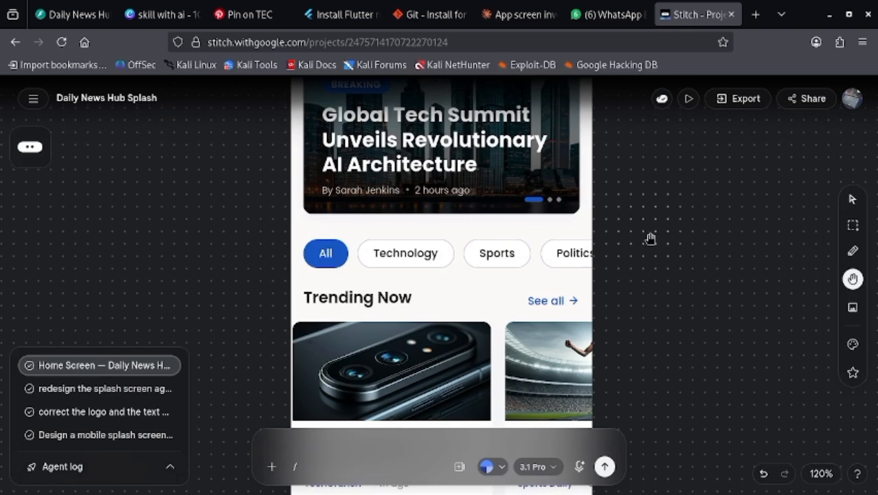
{"action": "scroll", "coordinate": [667, 268], "scroll_direction": "up", "scroll_amount": 5}
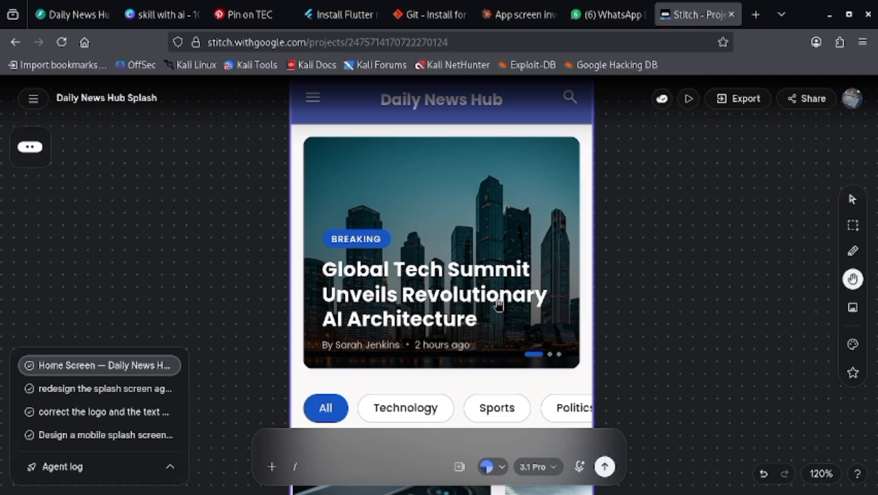
{"action": "scroll", "coordinate": [483, 313], "scroll_direction": "down", "scroll_amount": 5}
{"action": "scroll", "coordinate": [502, 289], "scroll_direction": "up", "scroll_amount": 5}
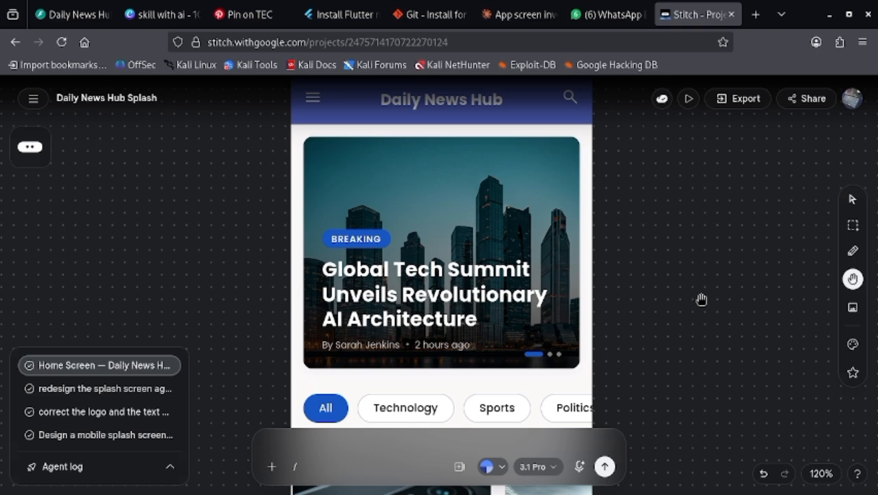
{"action": "scroll", "coordinate": [468, 243], "scroll_direction": "up", "scroll_amount": 3}
{"action": "scroll", "coordinate": [587, 270], "scroll_direction": "down", "scroll_amount": 2}
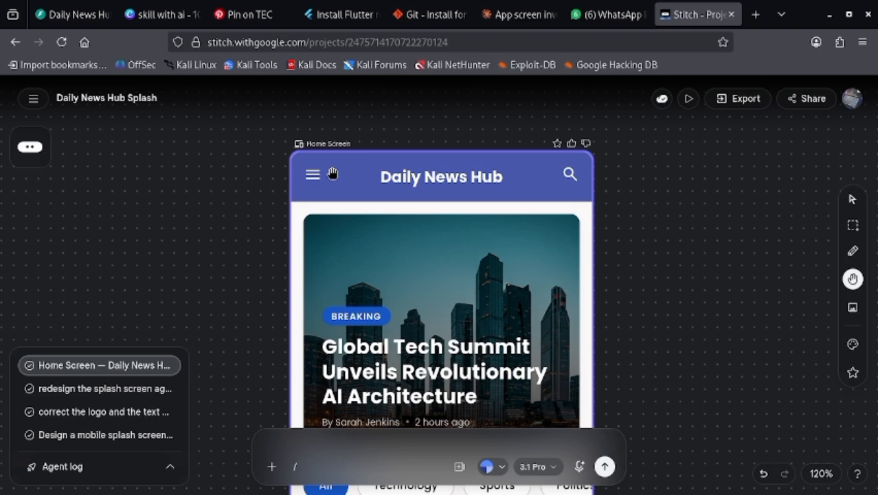
- Inspect the Home Screen's Latest News articles and its Home, Discover, Bookmarks and Profile navigation bar
{"action": "scroll", "coordinate": [332, 174], "scroll_direction": "down", "scroll_amount": 10}
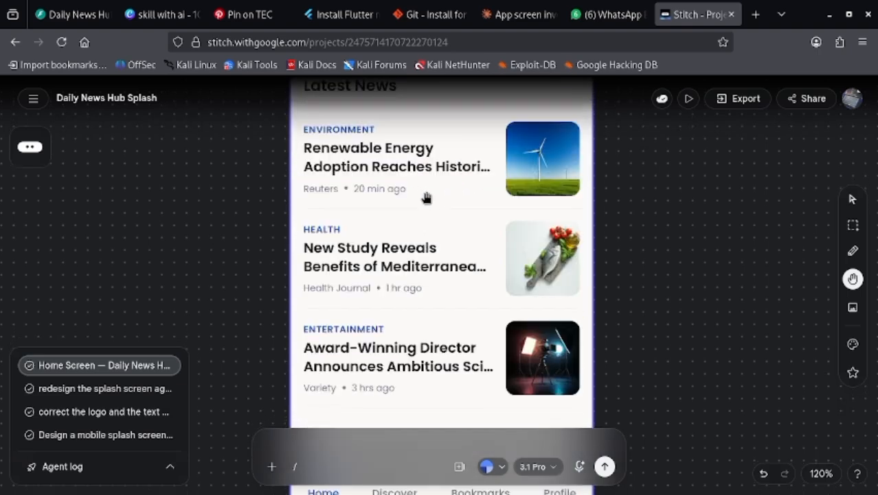
{"action": "scroll", "coordinate": [413, 202], "scroll_direction": "up", "scroll_amount": 2}
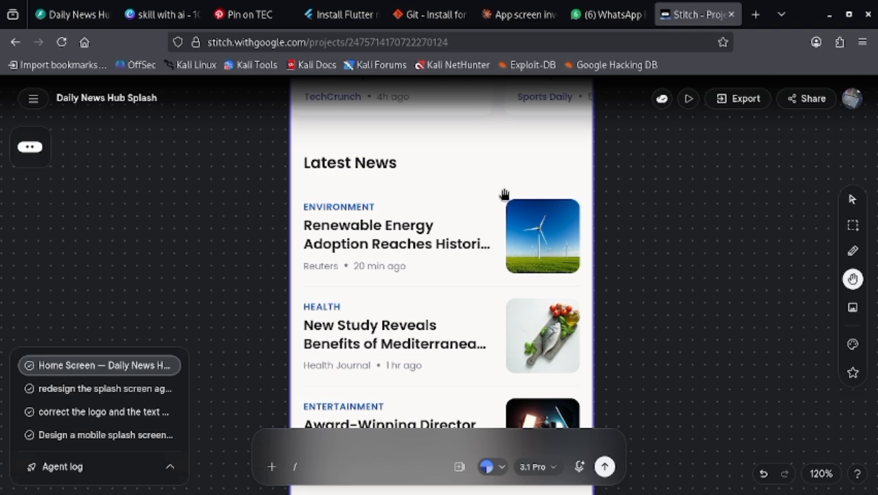
{"action": "scroll", "coordinate": [504, 195], "scroll_direction": "down", "scroll_amount": 3}
{"action": "scroll", "coordinate": [506, 216], "scroll_direction": "down", "scroll_amount": 1}
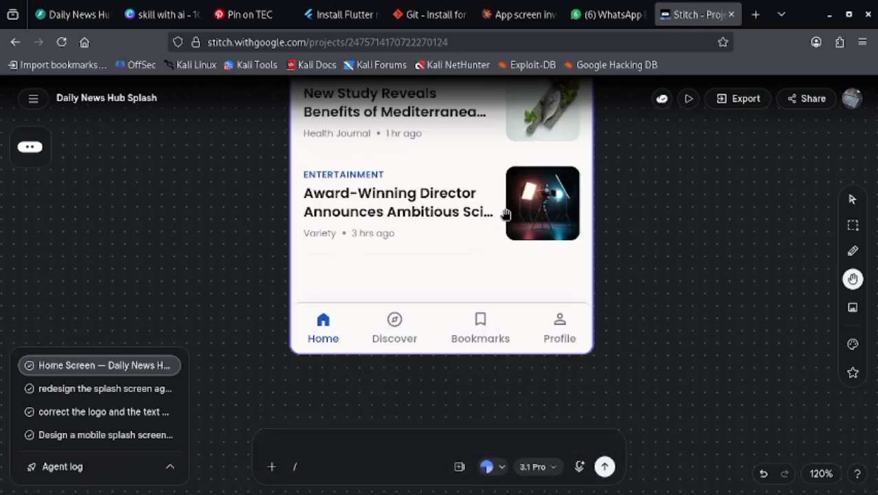
{"action": "scroll", "coordinate": [506, 215], "scroll_direction": "up", "scroll_amount": 1}
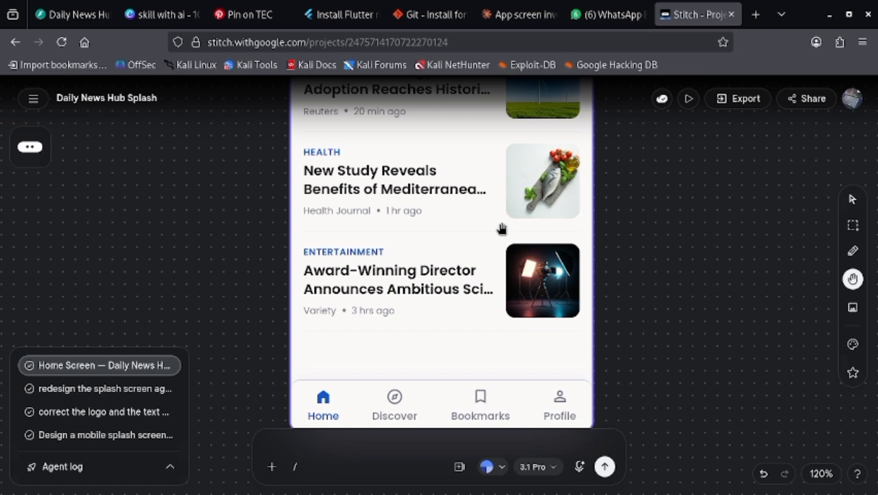
{"action": "scroll", "coordinate": [480, 215], "scroll_direction": "down", "scroll_amount": 1}
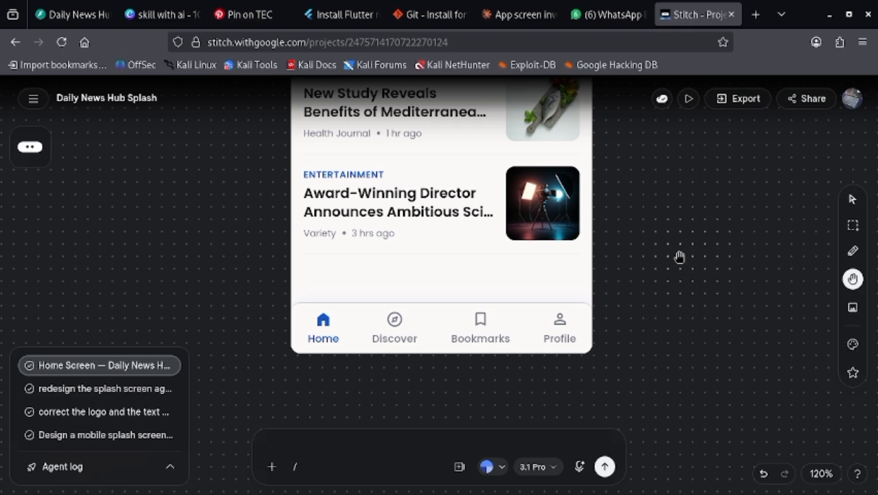
- Examine the Home Screen as a whole and compare it with the splash screen above it on the canvas
{"action": "scroll", "coordinate": [679, 257], "scroll_direction": "down", "scroll_amount": 5}
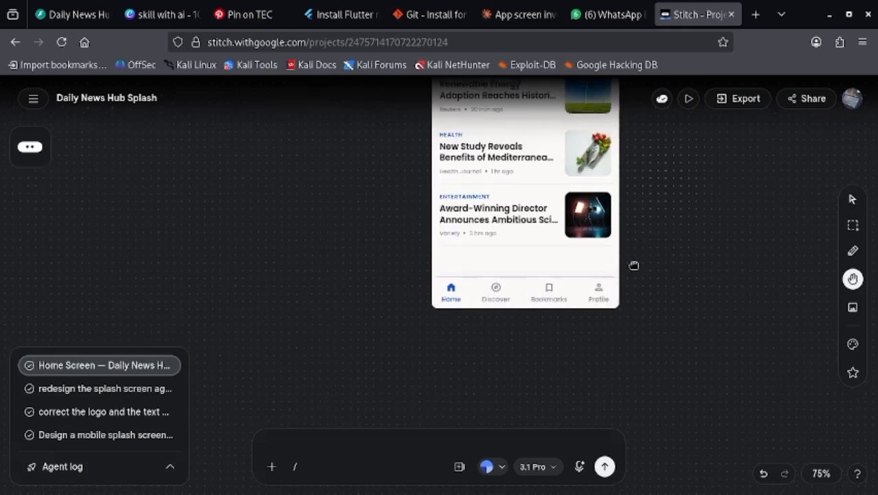
{"action": "left_click_drag", "start_coordinate": [634, 266], "coordinate": [631, 261]}
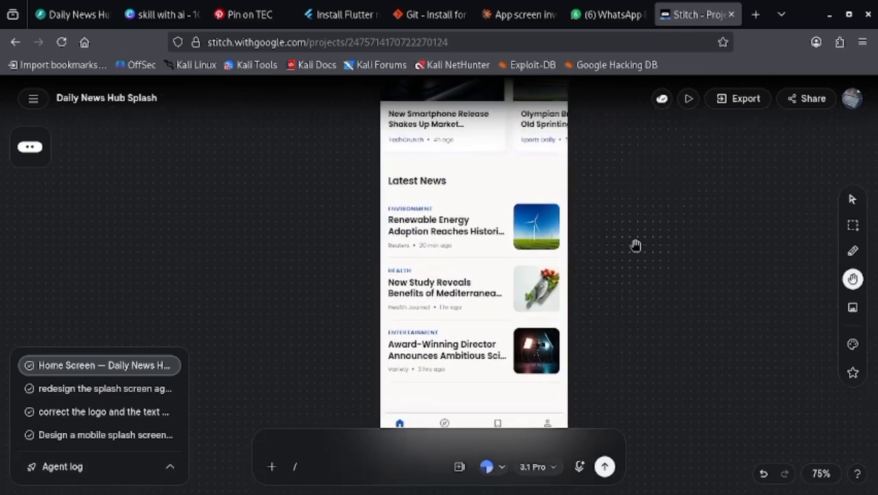
{"action": "scroll", "coordinate": [634, 242], "scroll_direction": "down", "scroll_amount": 4}
{"action": "left_click_drag", "start_coordinate": [539, 224], "coordinate": [400, 312]}
{"action": "left_click_drag", "start_coordinate": [442, 214], "coordinate": [480, 293]}
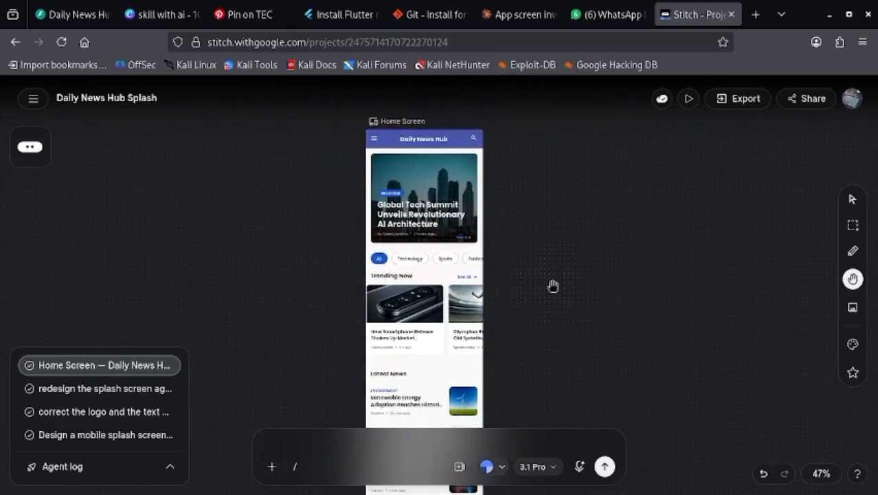
{"action": "scroll", "coordinate": [590, 256], "scroll_direction": "down", "scroll_amount": 2}
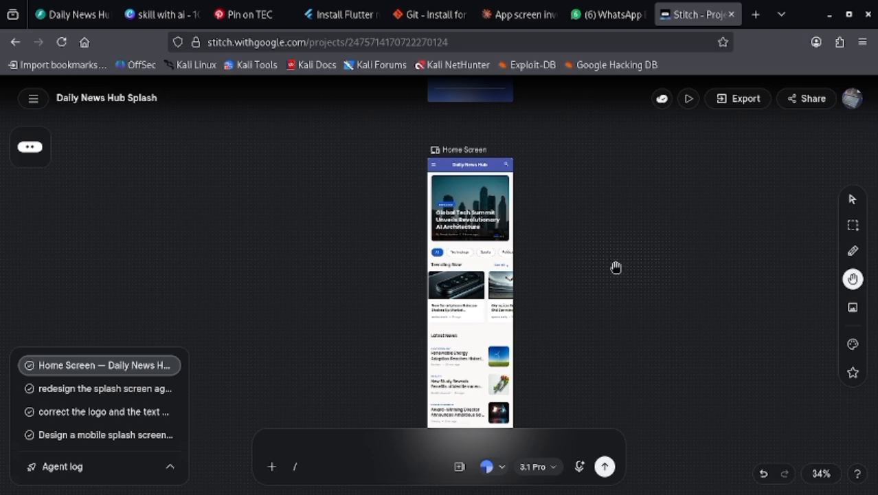
{"action": "scroll", "coordinate": [616, 267], "scroll_direction": "down", "scroll_amount": 2}
{"action": "left_click_drag", "start_coordinate": [631, 164], "coordinate": [501, 274]}
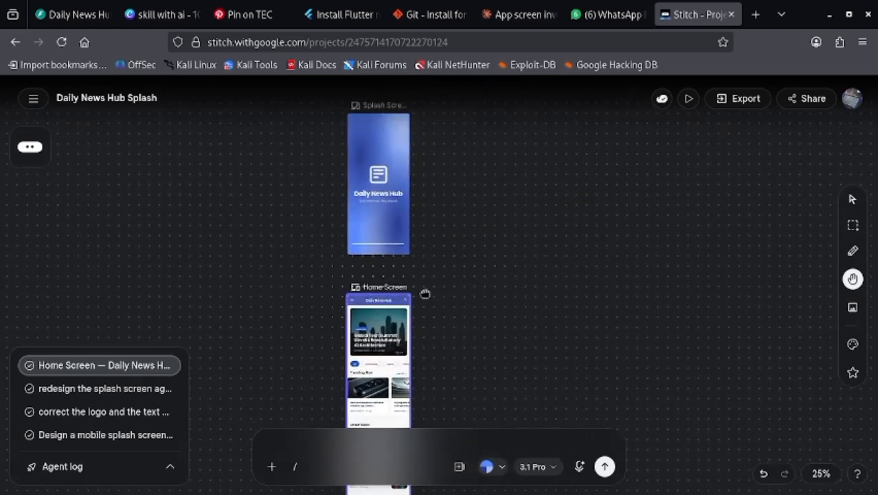
{"action": "left_click_drag", "start_coordinate": [424, 293], "coordinate": [359, 285]}
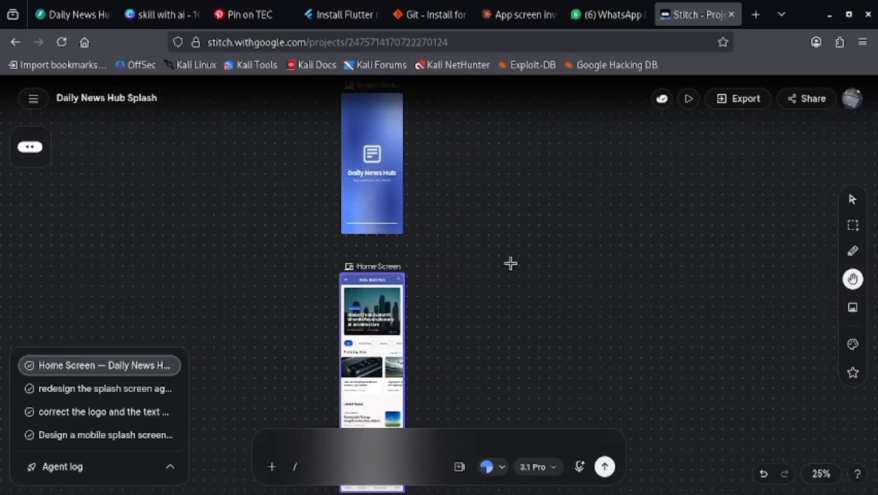
{"action": "key", "text": "e"}
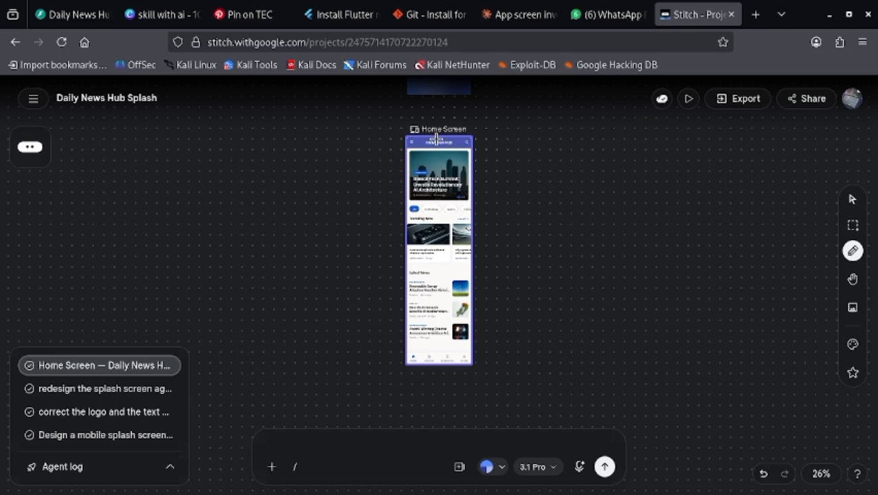
{"action": "left_click", "coordinate": [567, 160]}
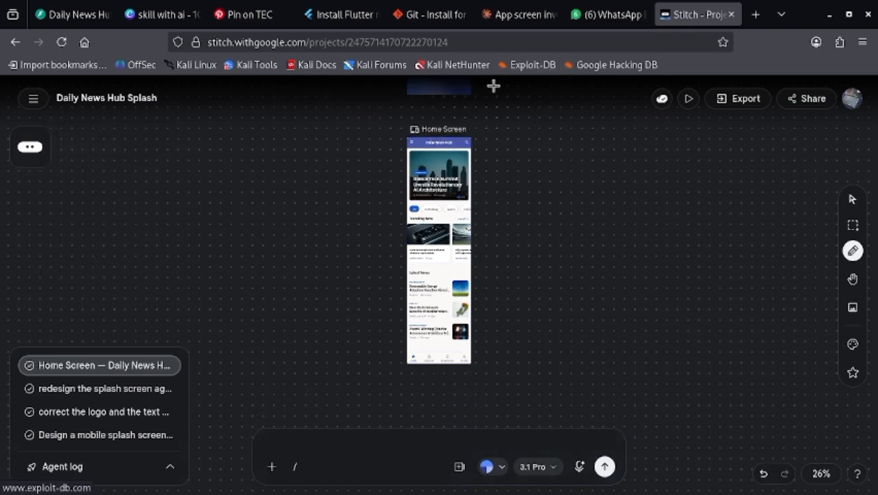
- Switch to Claude and review the conversation's earlier prompts back to the list of required Daily News Hub screens
{"action": "left_click", "coordinate": [501, 18]}
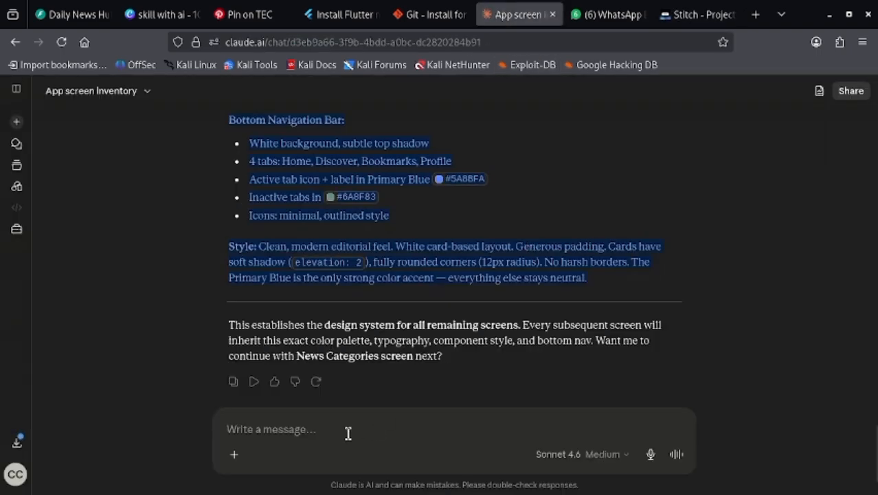
{"action": "scroll", "coordinate": [383, 199], "scroll_direction": "up", "scroll_amount": 15}
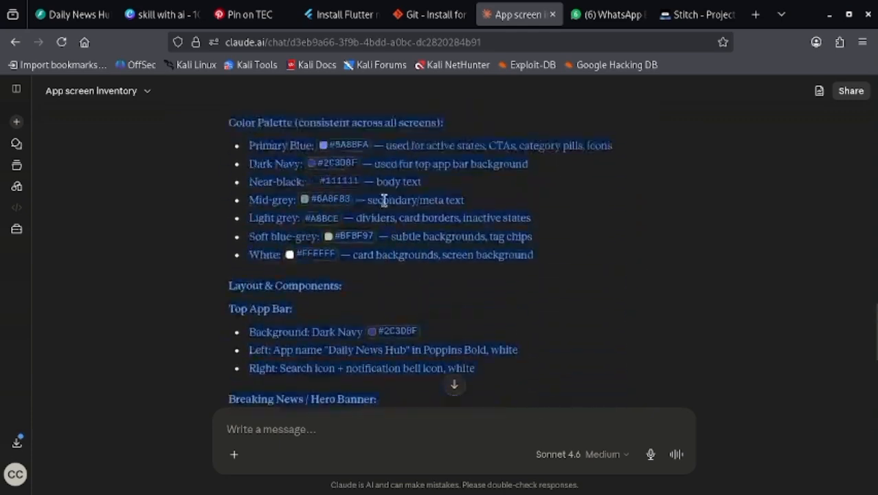
{"action": "scroll", "coordinate": [391, 206], "scroll_direction": "up", "scroll_amount": 15}
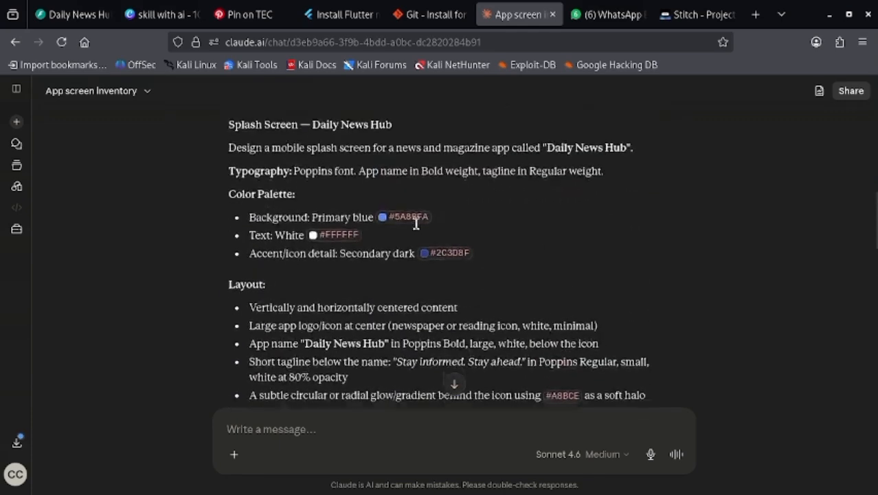
{"action": "scroll", "coordinate": [416, 224], "scroll_direction": "up", "scroll_amount": 8}
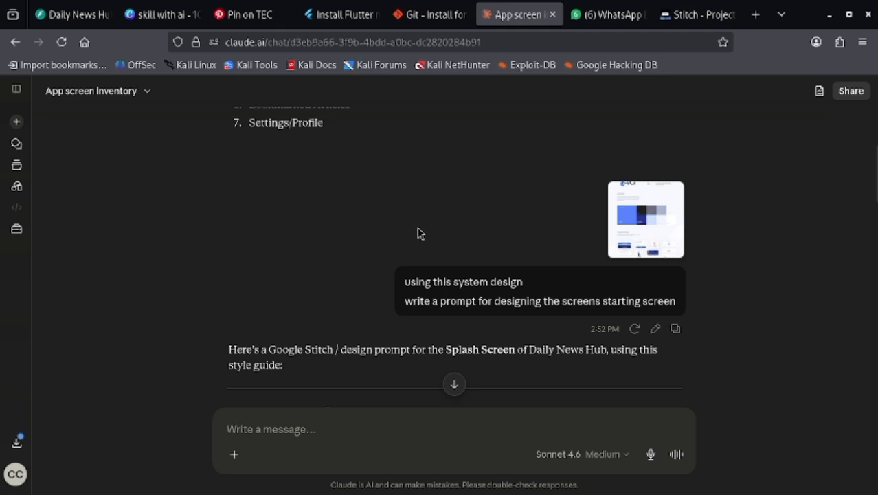
{"action": "scroll", "coordinate": [419, 235], "scroll_direction": "down", "scroll_amount": 2}
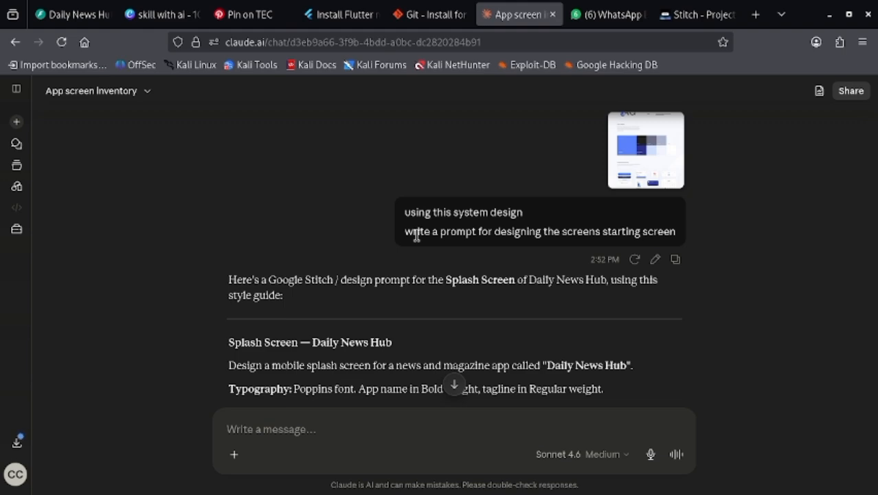
{"action": "scroll", "coordinate": [416, 234], "scroll_direction": "down", "scroll_amount": 6}
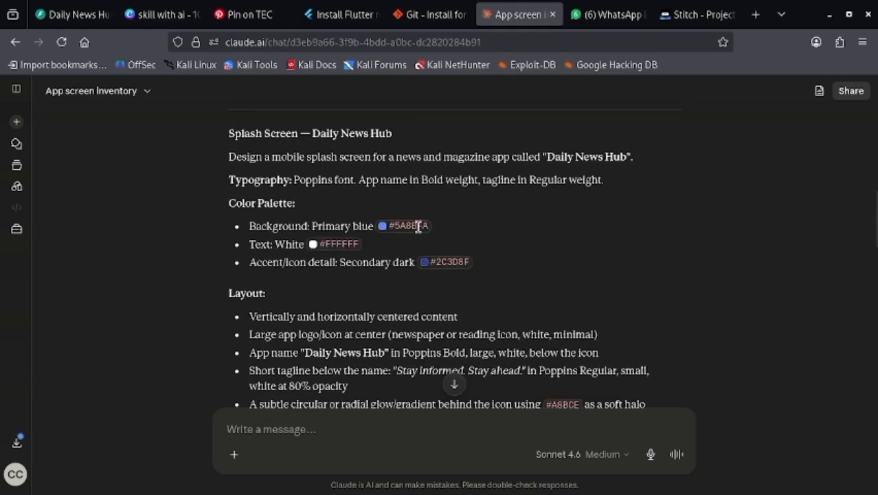
{"action": "scroll", "coordinate": [416, 230], "scroll_direction": "up", "scroll_amount": 8}
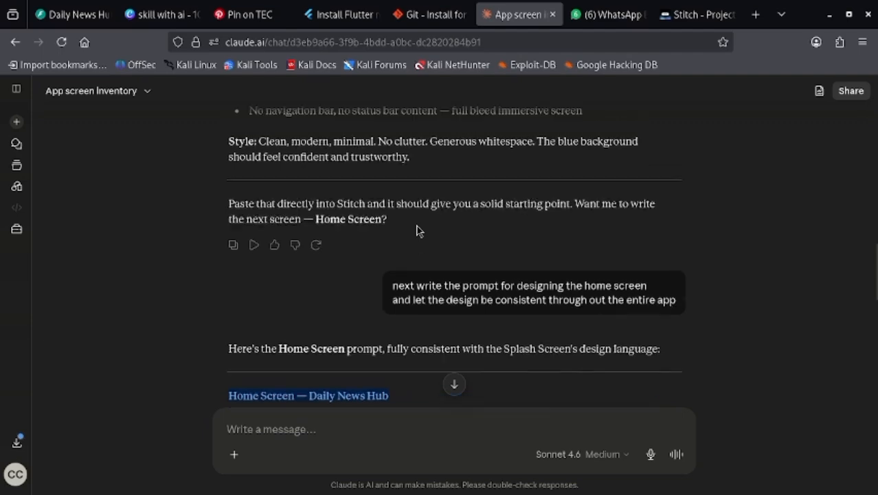
{"action": "scroll", "coordinate": [417, 230], "scroll_direction": "up", "scroll_amount": 4}
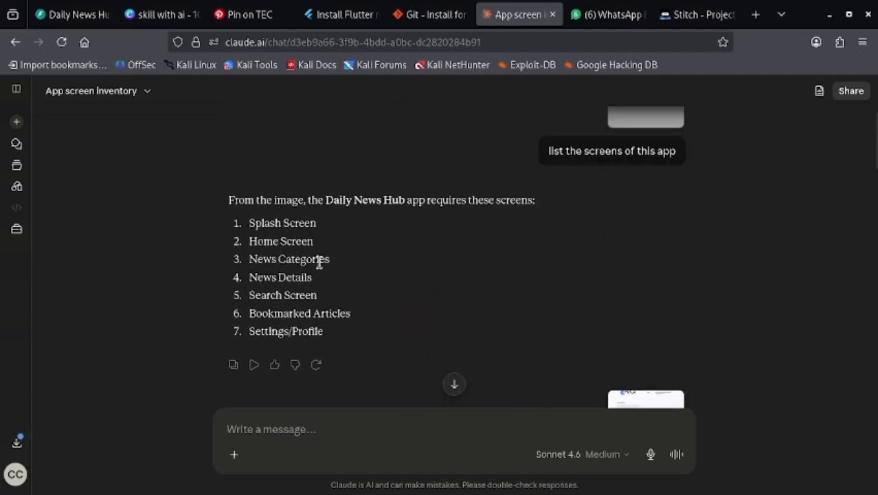
- Return to Stitch and check the Home Screen's Home, Discover, Bookmarks and Profile navigation items against the screen list
{"action": "left_click", "coordinate": [690, 15]}
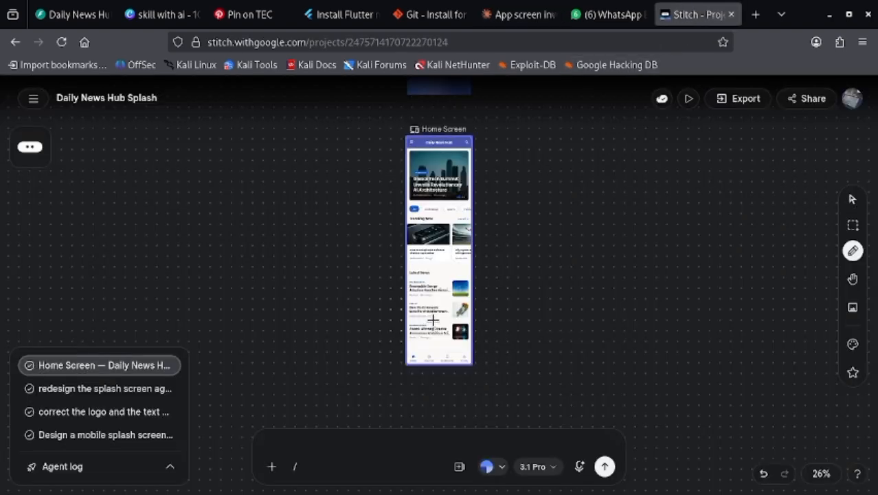
{"action": "scroll", "coordinate": [433, 320], "scroll_direction": "up", "scroll_amount": 10}
{"action": "key", "text": "h"}
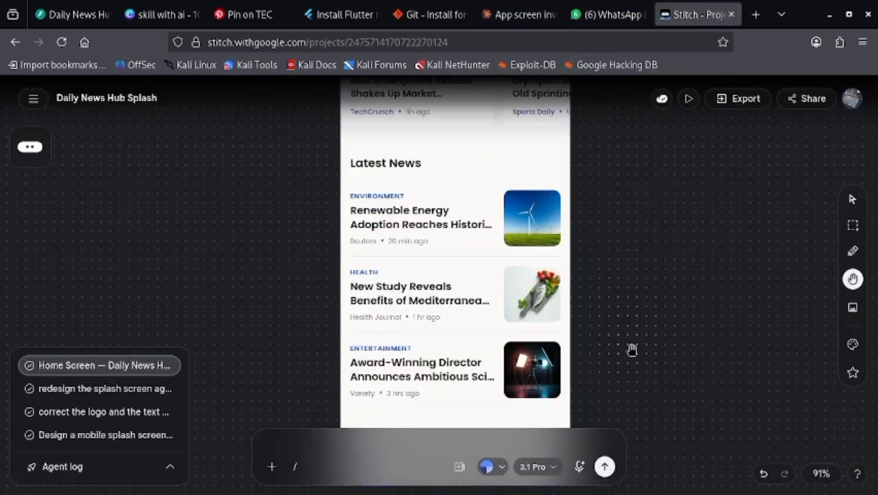
{"action": "left_click_drag", "start_coordinate": [628, 319], "coordinate": [603, 165]}
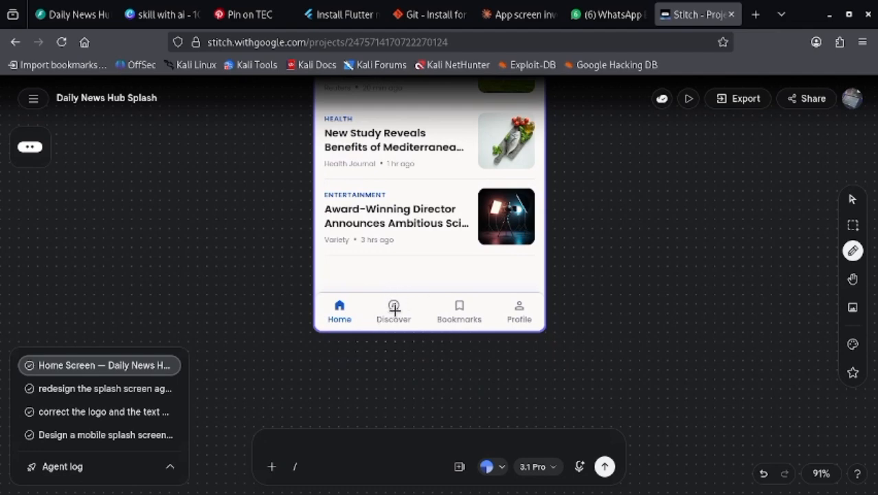
{"action": "scroll", "coordinate": [395, 312], "scroll_direction": "up", "scroll_amount": 3}
{"action": "scroll", "coordinate": [539, 324], "scroll_direction": "down", "scroll_amount": 2}
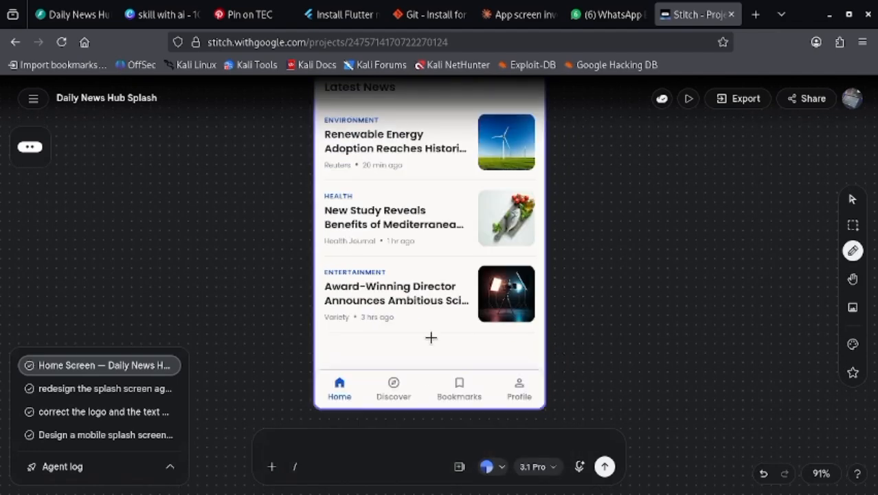
{"action": "scroll", "coordinate": [450, 344], "scroll_direction": "down", "scroll_amount": 1}
{"action": "scroll", "coordinate": [499, 325], "scroll_direction": "up", "scroll_amount": 2}
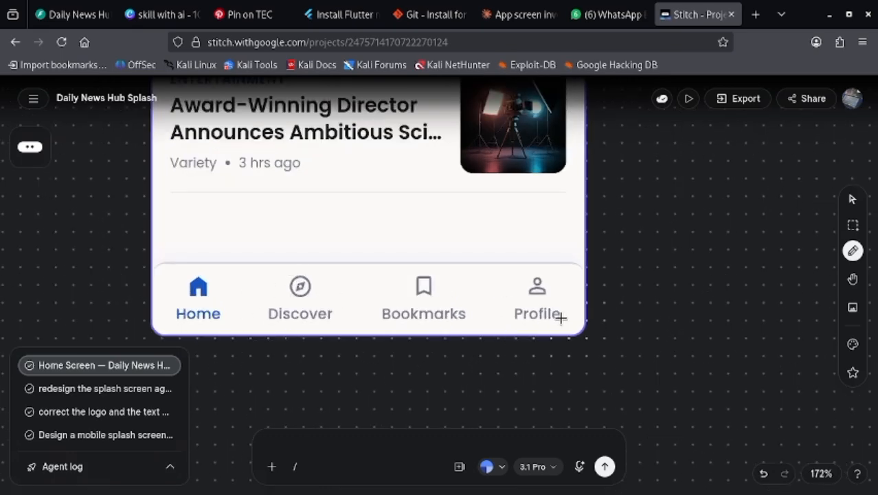
{"action": "scroll", "coordinate": [563, 317], "scroll_direction": "down", "scroll_amount": 2}
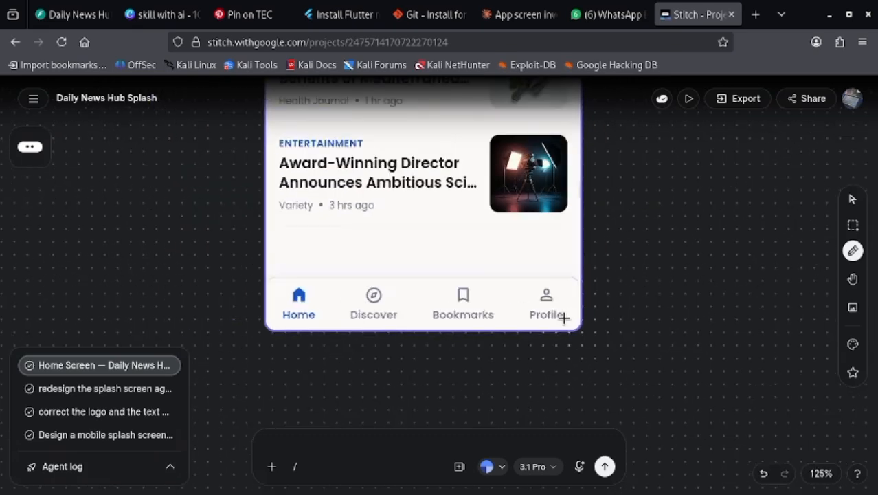
- Switch to Claude, mark News Categories in the screen list and send the message "move to the next screen"
{"action": "left_click", "coordinate": [522, 15]}
{"action": "left_click_drag", "start_coordinate": [250, 261], "coordinate": [345, 266]}
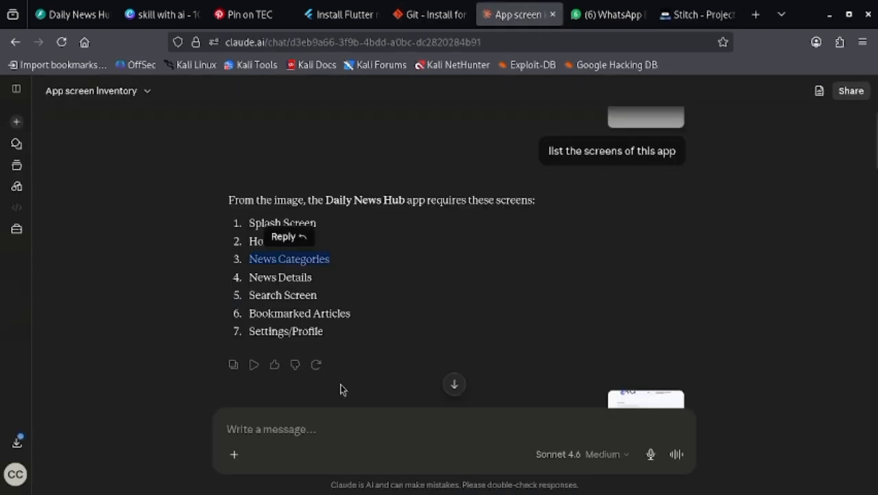
{"action": "left_click", "coordinate": [326, 420]}
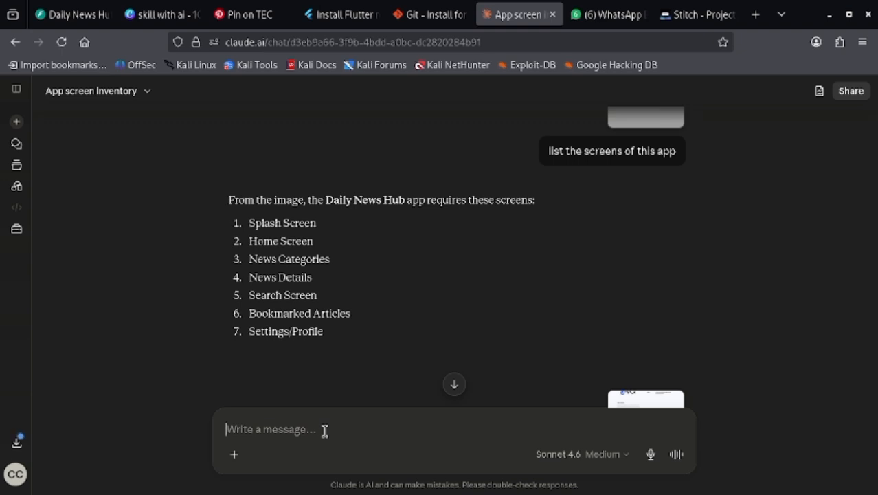
{"action": "type", "text": "move to the next screen"}
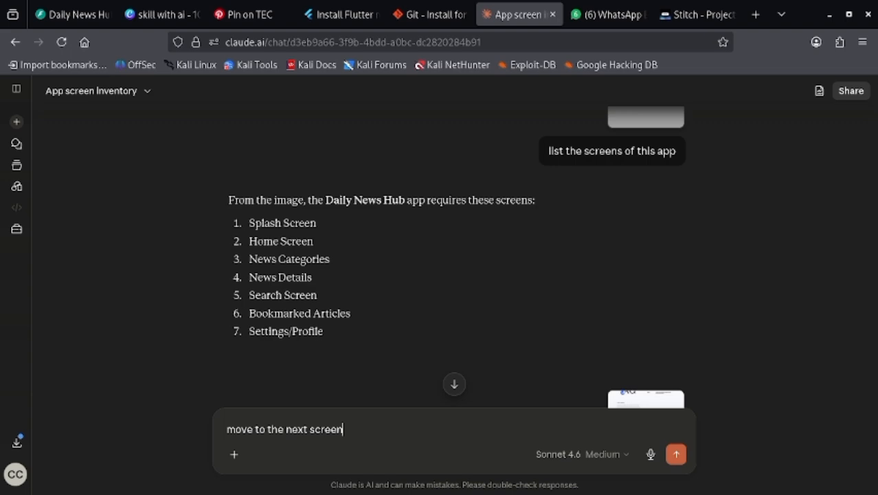
{"action": "key", "text": "Return"}
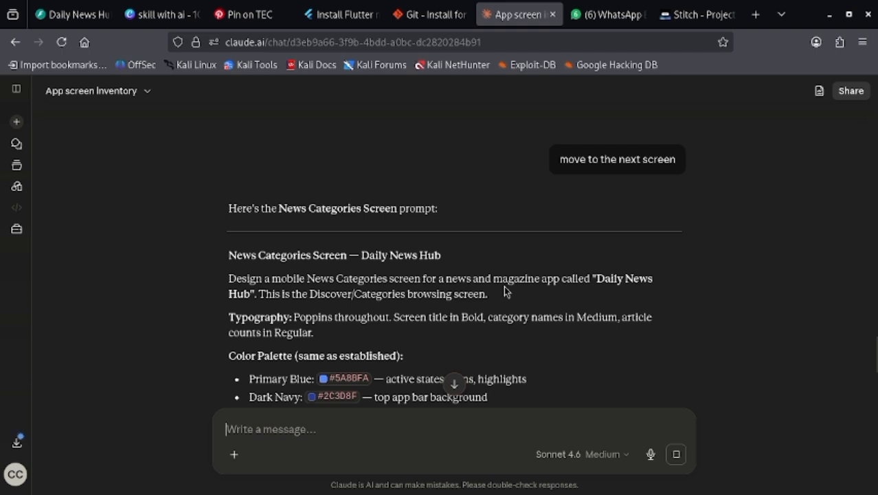
- Read through the News Categories Screen prompt and copy it from its title through the Style paragraph
{"action": "scroll", "coordinate": [481, 227], "scroll_direction": "down", "scroll_amount": 3}
{"action": "scroll", "coordinate": [518, 230], "scroll_direction": "up", "scroll_amount": 2}
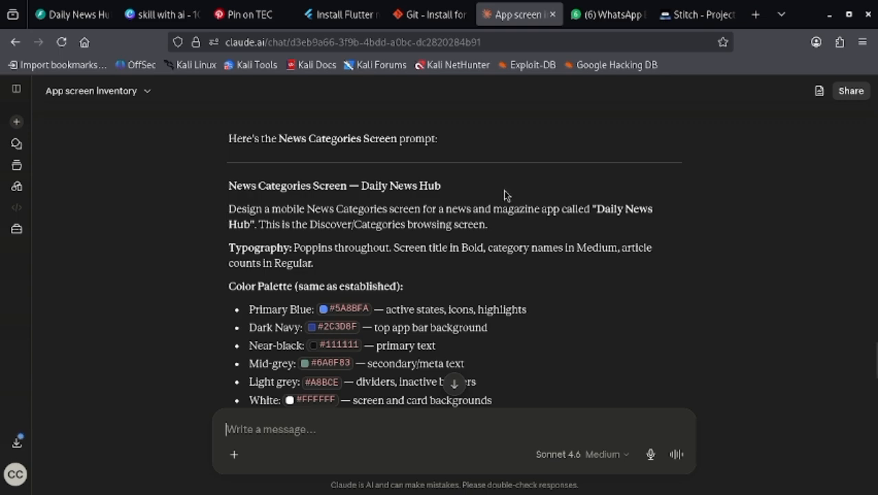
{"action": "scroll", "coordinate": [504, 195], "scroll_direction": "down", "scroll_amount": 15}
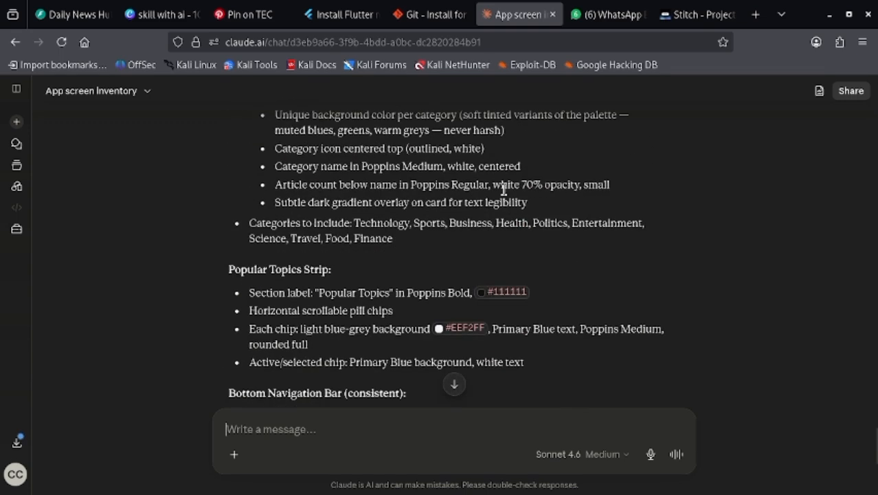
{"action": "scroll", "coordinate": [505, 190], "scroll_direction": "down", "scroll_amount": 8}
{"action": "scroll", "coordinate": [504, 189], "scroll_direction": "up", "scroll_amount": 20}
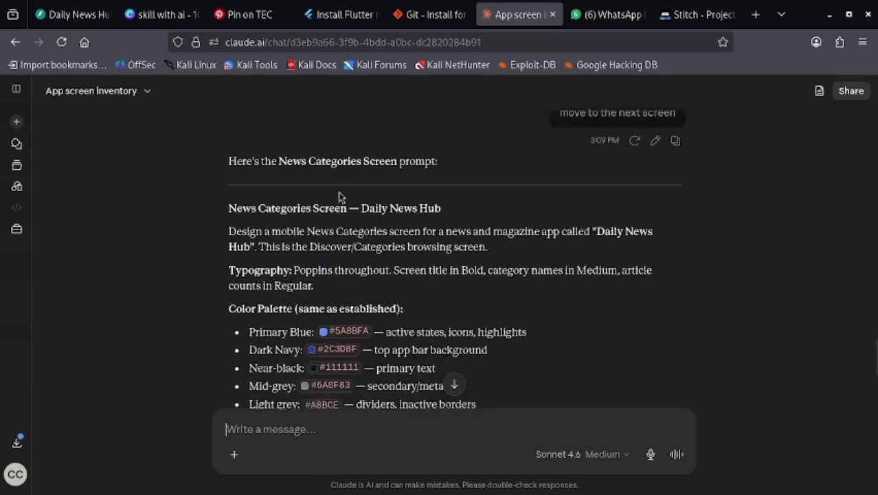
{"action": "left_click_drag", "start_coordinate": [229, 188], "coordinate": [390, 316]}
{"action": "key", "text": "ctrl+c"}
{"action": "scroll", "coordinate": [424, 222], "scroll_direction": "down", "scroll_amount": 4}
{"action": "scroll", "coordinate": [447, 196], "scroll_direction": "down", "scroll_amount": 20}
{"action": "scroll", "coordinate": [454, 168], "scroll_direction": "down", "scroll_amount": 4}
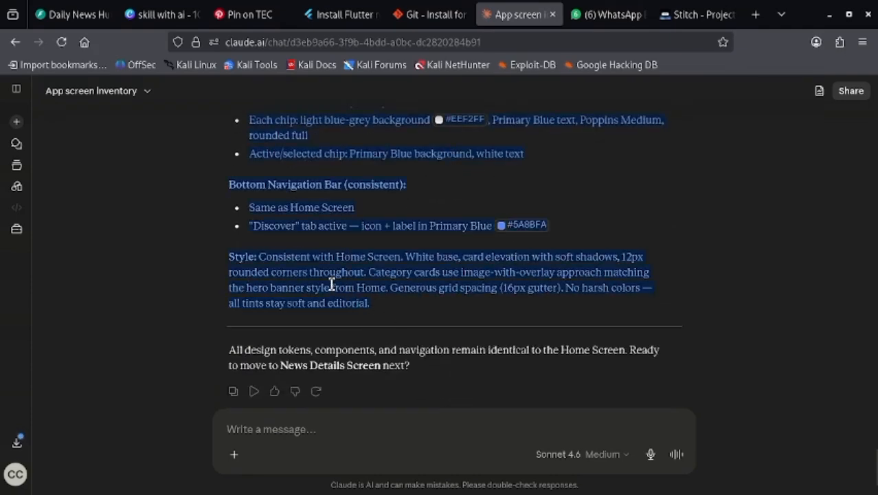
- Switch to Stitch, submit the copied News Categories Screen prompt as a new design request and bring the generating screen into view
{"action": "left_click", "coordinate": [703, 14]}
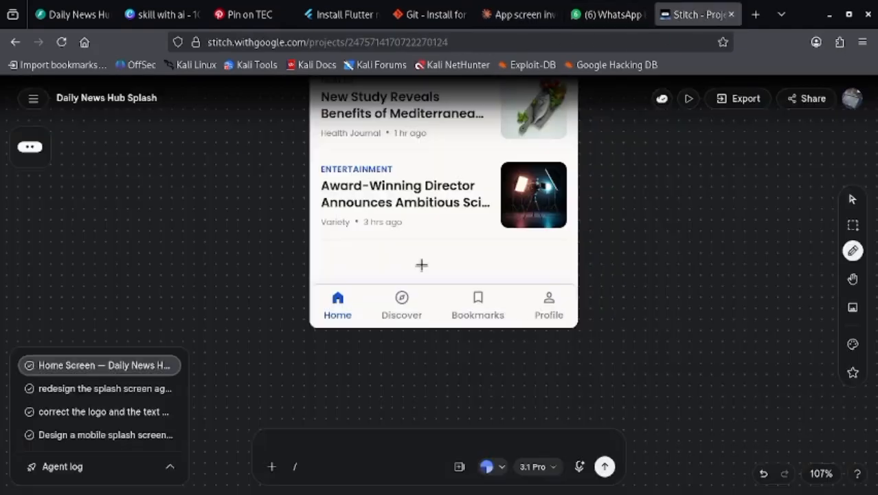
{"action": "key", "text": "ctrl+v"}
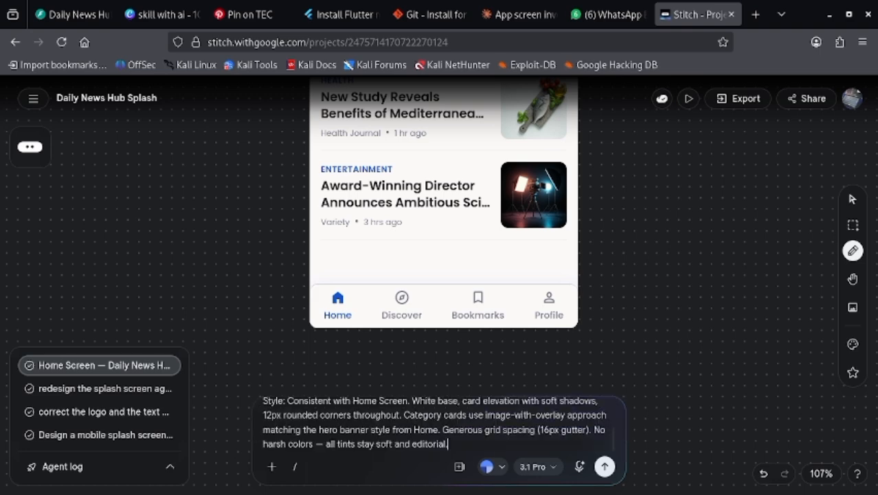
{"action": "left_click", "coordinate": [603, 467]}
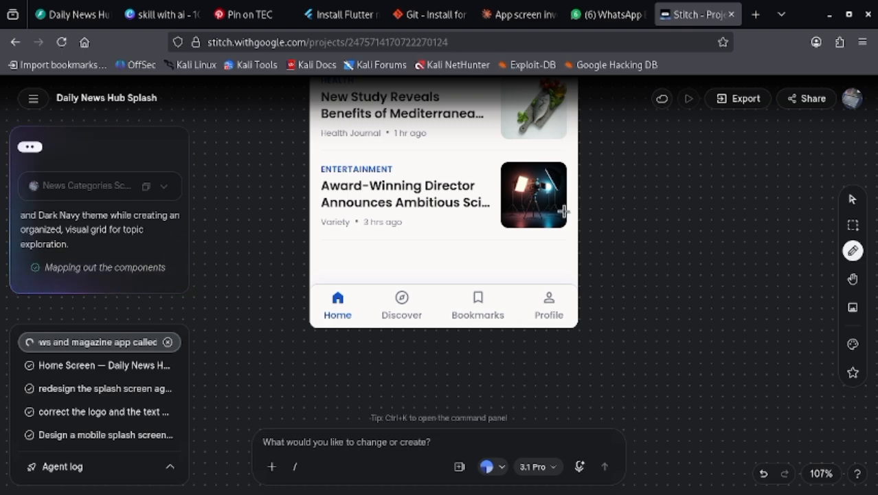
{"action": "scroll", "coordinate": [661, 235], "scroll_direction": "down", "scroll_amount": 5}
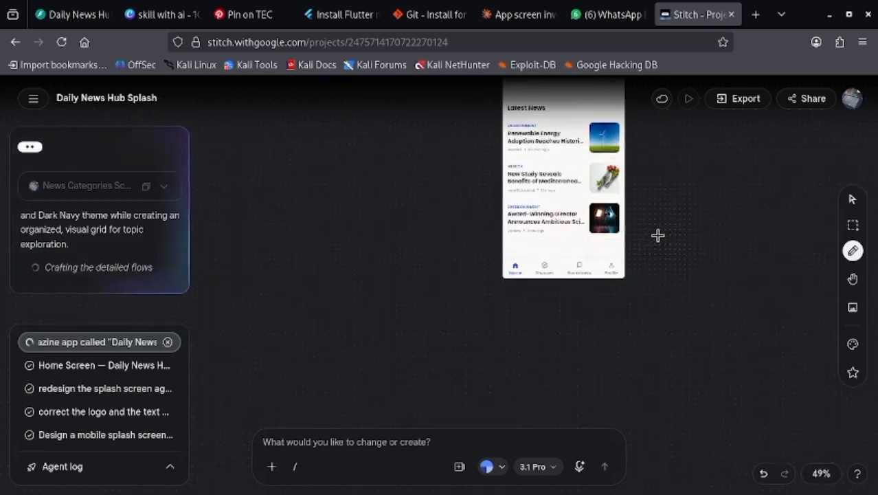
{"action": "scroll", "coordinate": [653, 240], "scroll_direction": "down", "scroll_amount": 3}
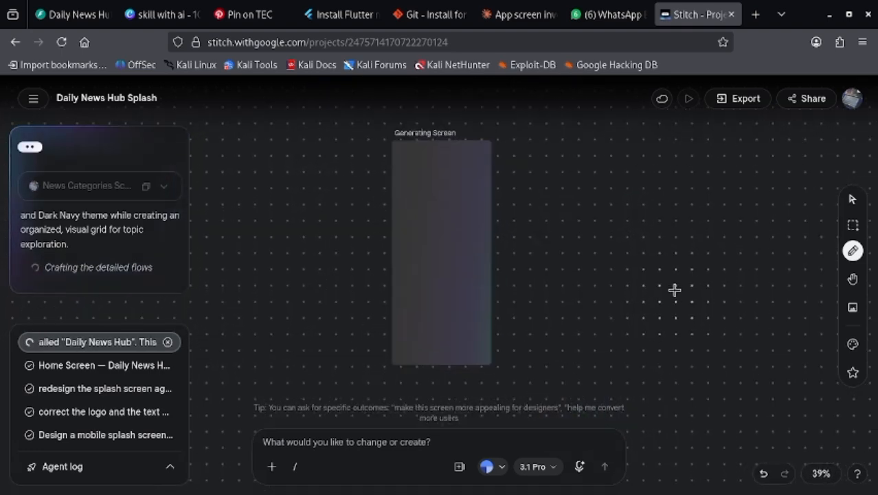
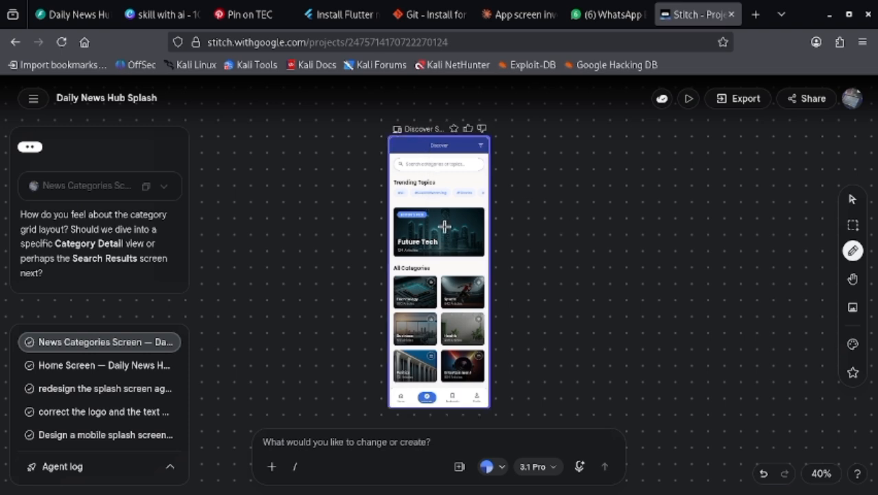
- Examine the Discover Screen's upper part closely: the header, category search field, Trending Topics tags and Editor's Pick card
{"action": "scroll", "coordinate": [427, 223], "scroll_direction": "up", "scroll_amount": 3}
{"action": "scroll", "coordinate": [426, 222], "scroll_direction": "up", "scroll_amount": 4}
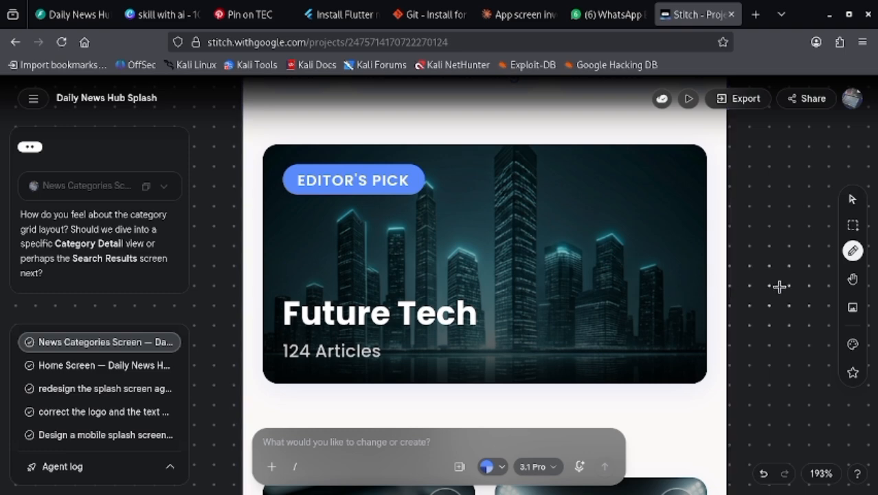
{"action": "scroll", "coordinate": [773, 284], "scroll_direction": "up", "scroll_amount": 2}
{"action": "scroll", "coordinate": [773, 283], "scroll_direction": "up", "scroll_amount": 2}
{"action": "scroll", "coordinate": [758, 271], "scroll_direction": "up", "scroll_amount": 2}
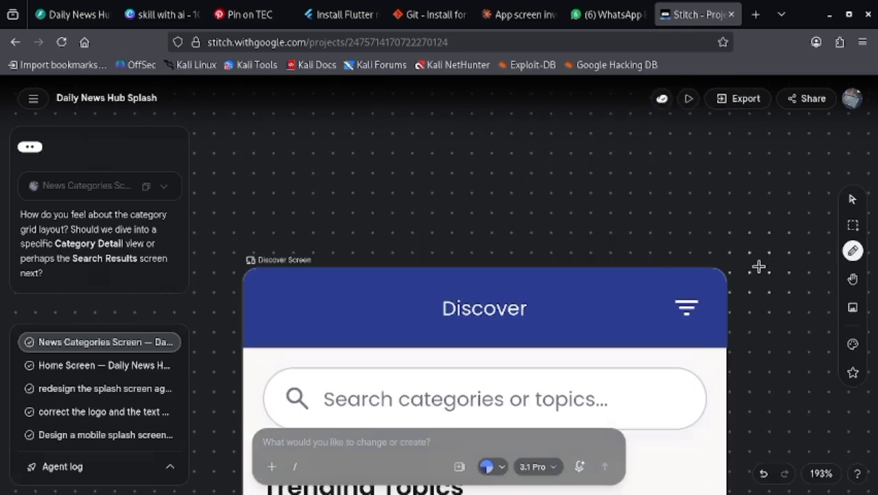
{"action": "scroll", "coordinate": [758, 266], "scroll_direction": "down", "scroll_amount": 2}
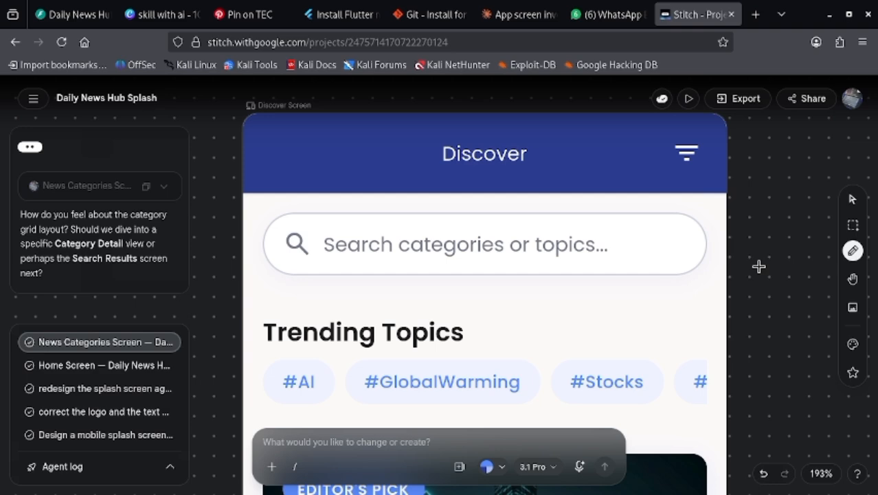
{"action": "scroll", "coordinate": [759, 267], "scroll_direction": "down", "scroll_amount": 1}
{"action": "scroll", "coordinate": [758, 267], "scroll_direction": "down", "scroll_amount": 3}
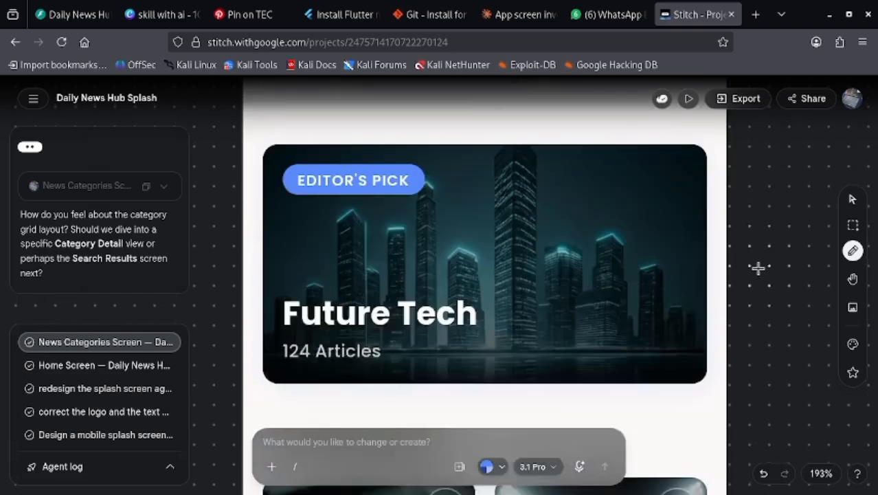
{"action": "scroll", "coordinate": [759, 268], "scroll_direction": "up", "scroll_amount": 5}
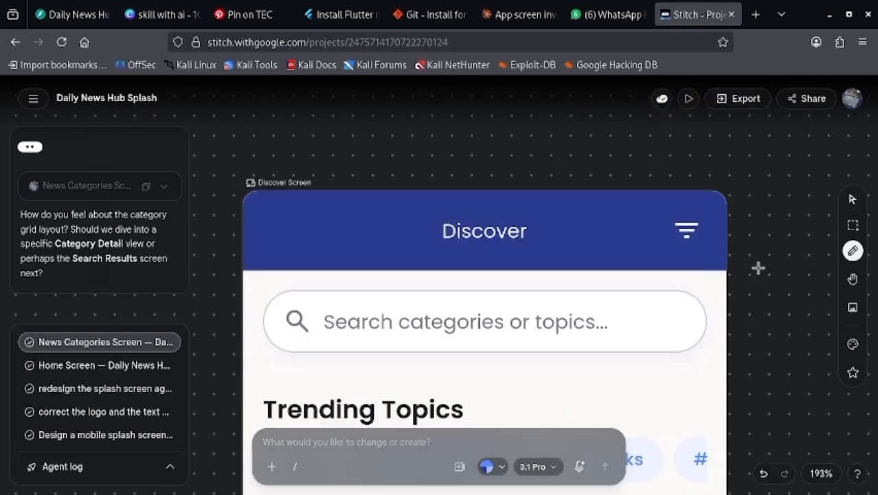
{"action": "scroll", "coordinate": [759, 268], "scroll_direction": "down", "scroll_amount": 2}
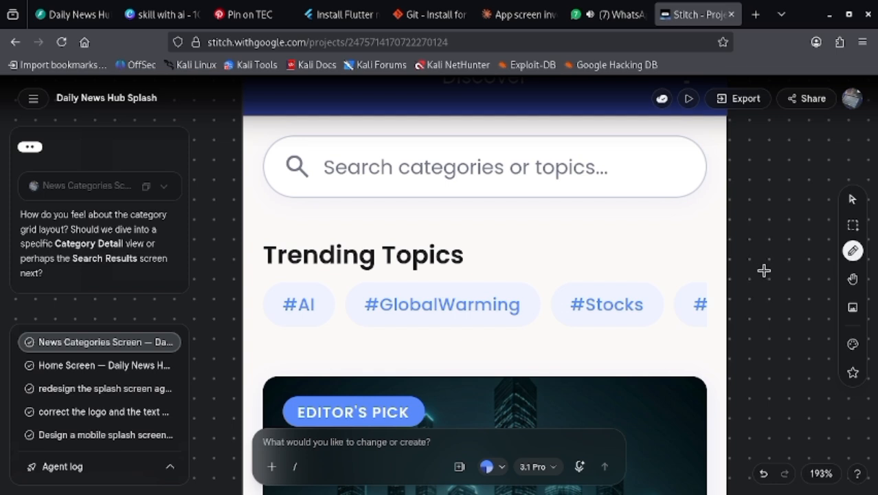
- Inspect the Discover Screen's All Categories cards and bottom navigation, and review its overall layout
{"action": "scroll", "coordinate": [756, 264], "scroll_direction": "down", "scroll_amount": 3}
{"action": "scroll", "coordinate": [743, 254], "scroll_direction": "down", "scroll_amount": 4}
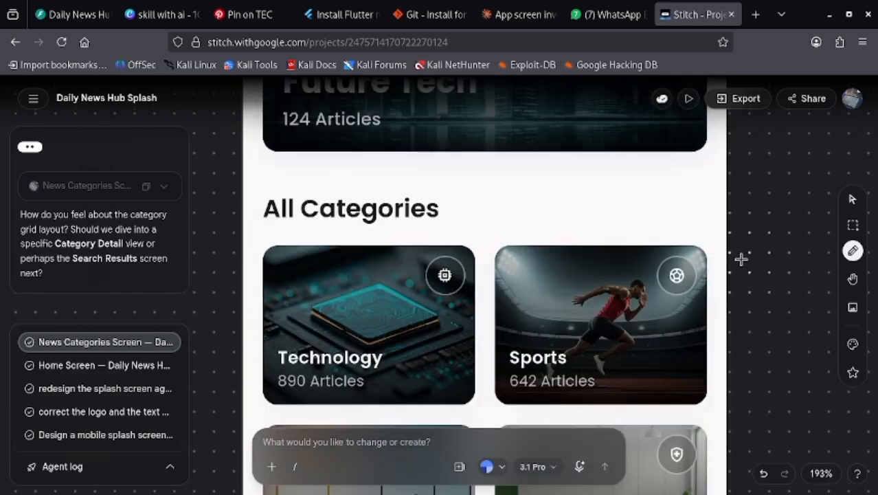
{"action": "scroll", "coordinate": [741, 258], "scroll_direction": "up", "scroll_amount": 3}
{"action": "scroll", "coordinate": [733, 258], "scroll_direction": "down", "scroll_amount": 2}
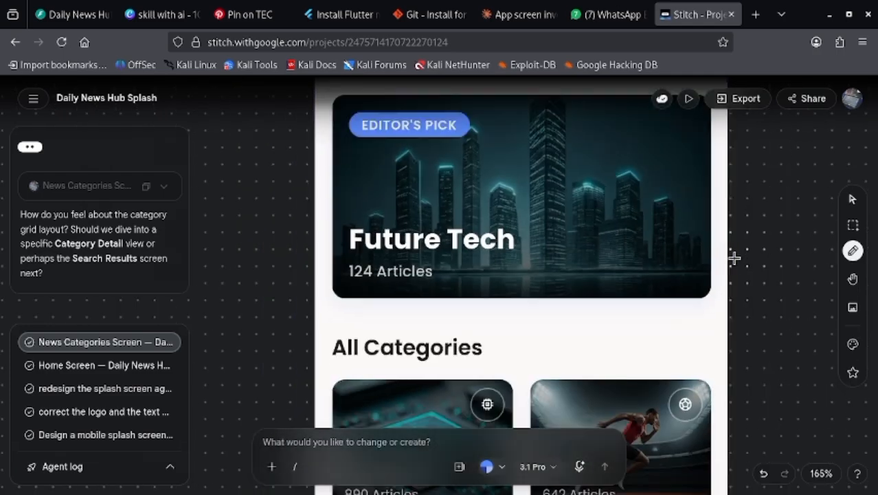
{"action": "scroll", "coordinate": [735, 258], "scroll_direction": "down", "scroll_amount": 4}
{"action": "scroll", "coordinate": [717, 312], "scroll_direction": "down", "scroll_amount": 5}
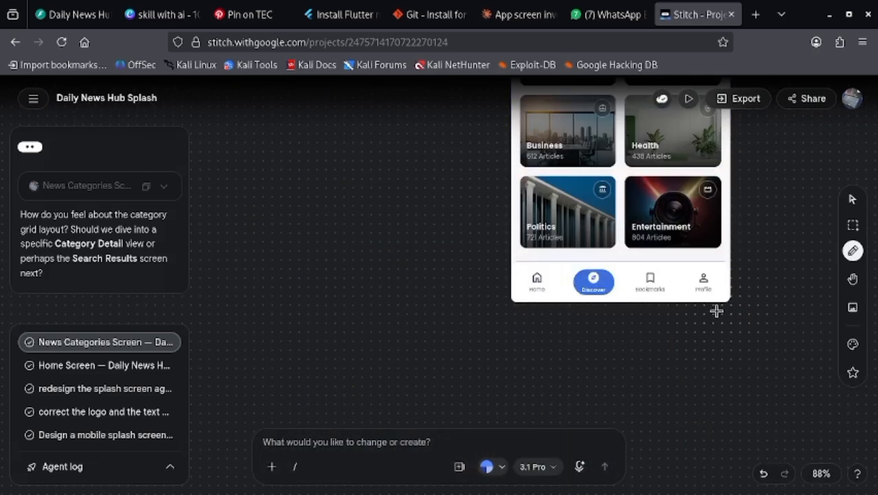
{"action": "scroll", "coordinate": [716, 309], "scroll_direction": "up", "scroll_amount": 5}
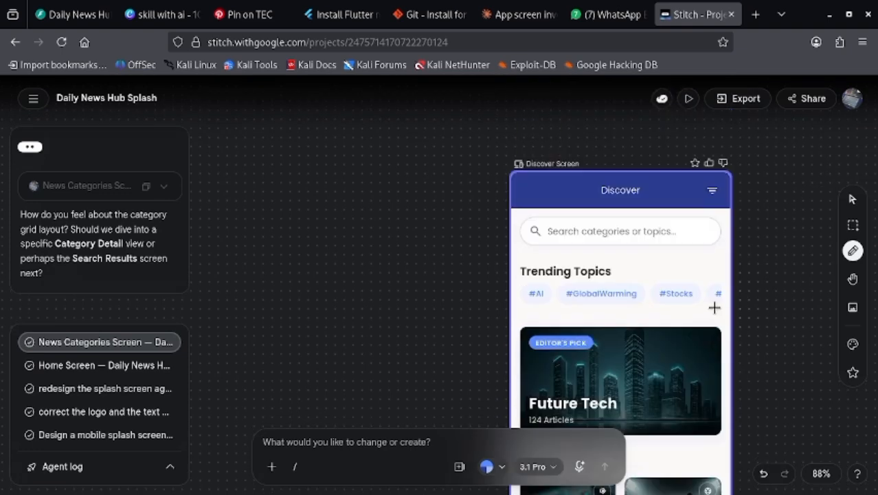
{"action": "scroll", "coordinate": [713, 303], "scroll_direction": "down", "scroll_amount": 3}
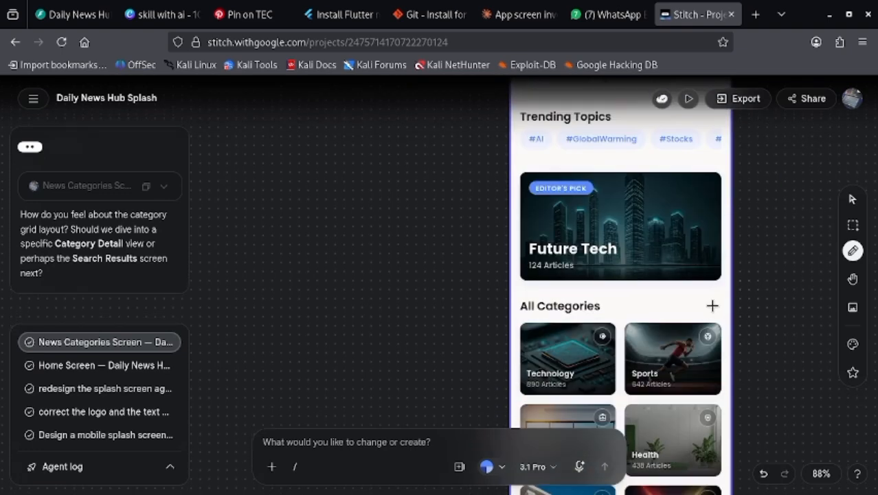
{"action": "scroll", "coordinate": [752, 269], "scroll_direction": "down", "scroll_amount": 3}
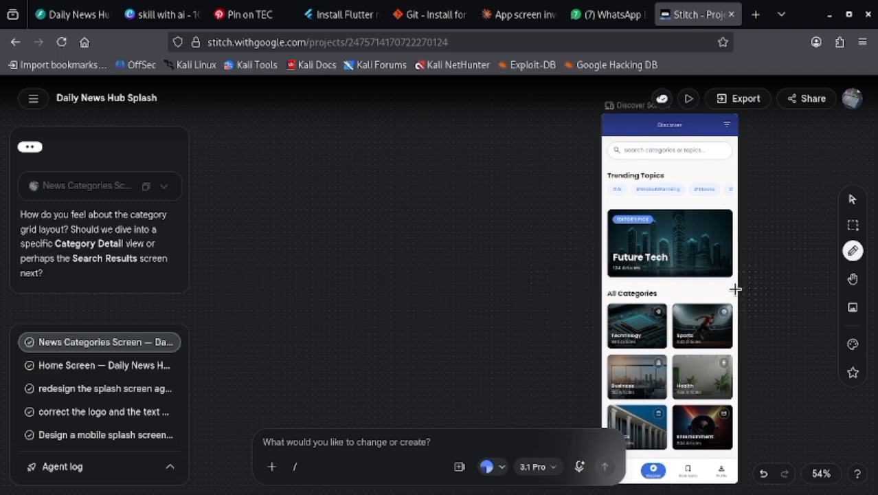
{"action": "scroll", "coordinate": [741, 283], "scroll_direction": "down", "scroll_amount": 2}
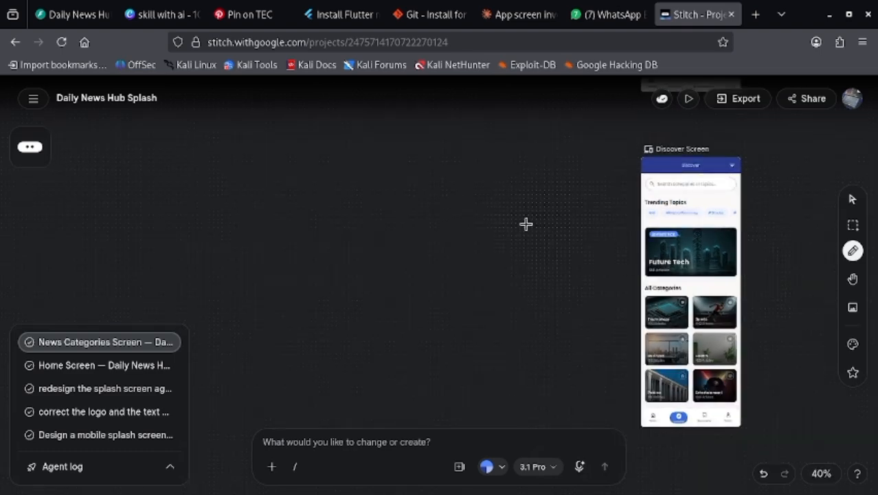
- Review the generated Splash, Home and Discover screens together on the canvas alongside the style reference and the Azure Chronicle design system
{"action": "left_click_drag", "start_coordinate": [551, 178], "coordinate": [485, 223]}
{"action": "key", "text": "space"}
{"action": "mouse_move", "coordinate": [537, 232]}
{"action": "left_mouse_down"}
{"action": "mouse_move", "coordinate": [415, 259]}
{"action": "mouse_move", "coordinate": [371, 226]}
{"action": "left_mouse_up"}
{"action": "left_click", "coordinate": [443, 252]}
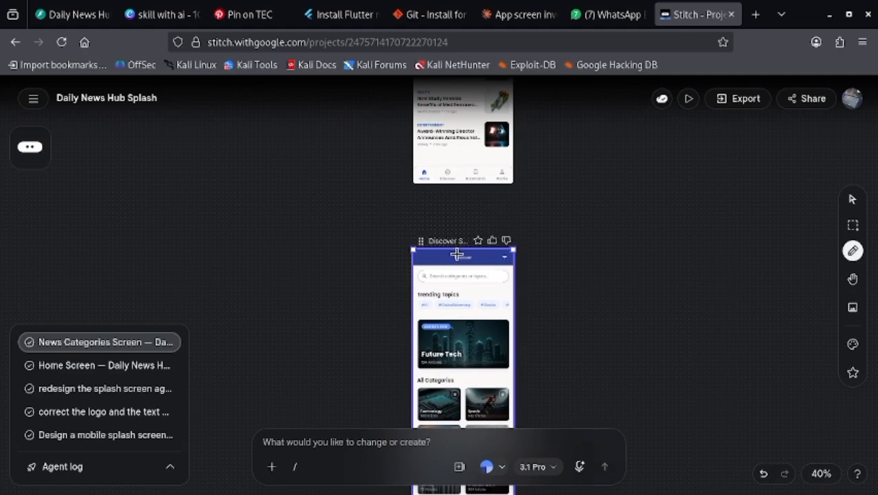
{"action": "left_click", "coordinate": [459, 258]}
{"action": "left_click", "coordinate": [371, 220]}
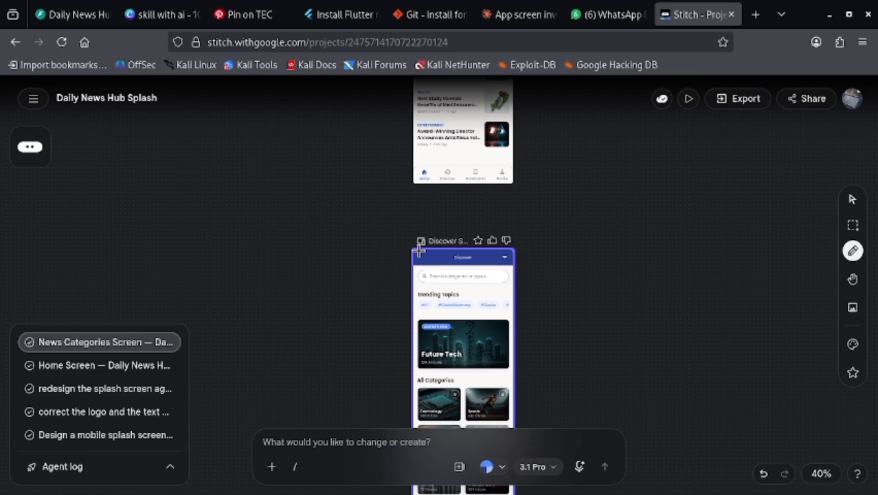
{"action": "scroll", "coordinate": [593, 265], "scroll_direction": "down", "scroll_amount": 5}
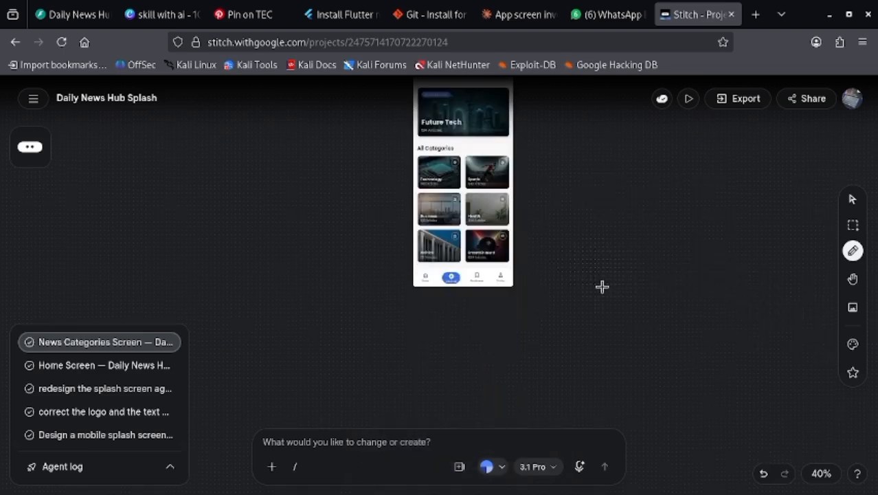
{"action": "scroll", "coordinate": [602, 299], "scroll_direction": "down", "scroll_amount": 3}
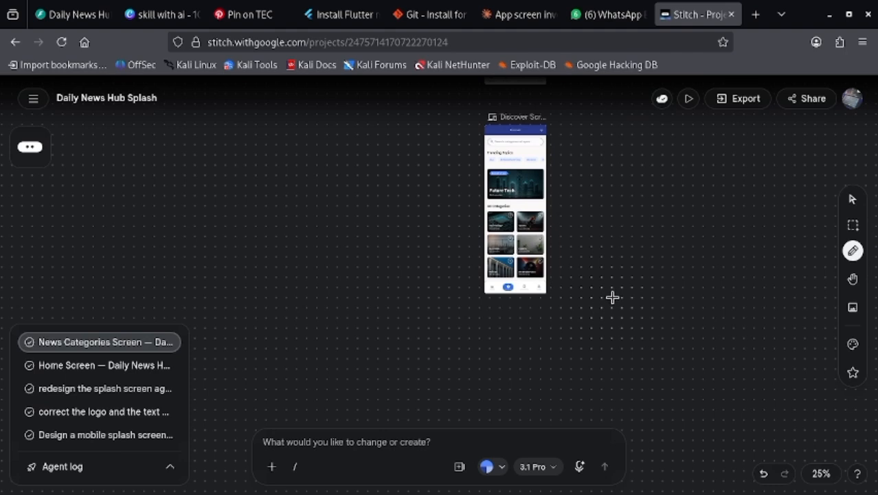
{"action": "scroll", "coordinate": [613, 297], "scroll_direction": "down", "scroll_amount": 1}
{"action": "scroll", "coordinate": [644, 282], "scroll_direction": "up", "scroll_amount": 5}
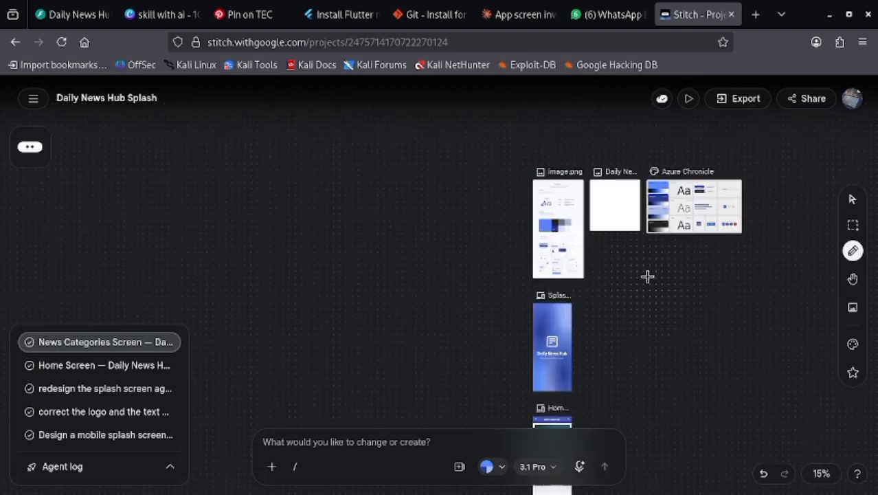
{"action": "scroll", "coordinate": [622, 283], "scroll_direction": "down", "scroll_amount": 3}
{"action": "scroll", "coordinate": [609, 320], "scroll_direction": "down", "scroll_amount": 5}
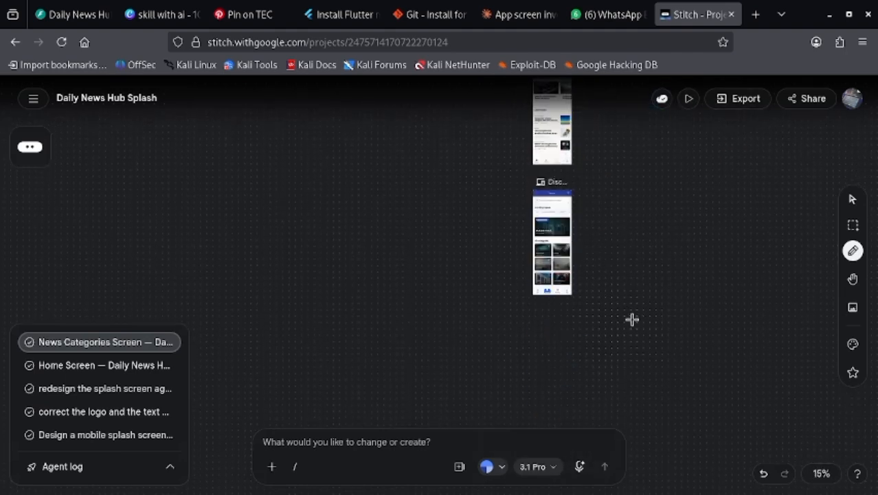
{"action": "scroll", "coordinate": [632, 316], "scroll_direction": "up", "scroll_amount": 3}
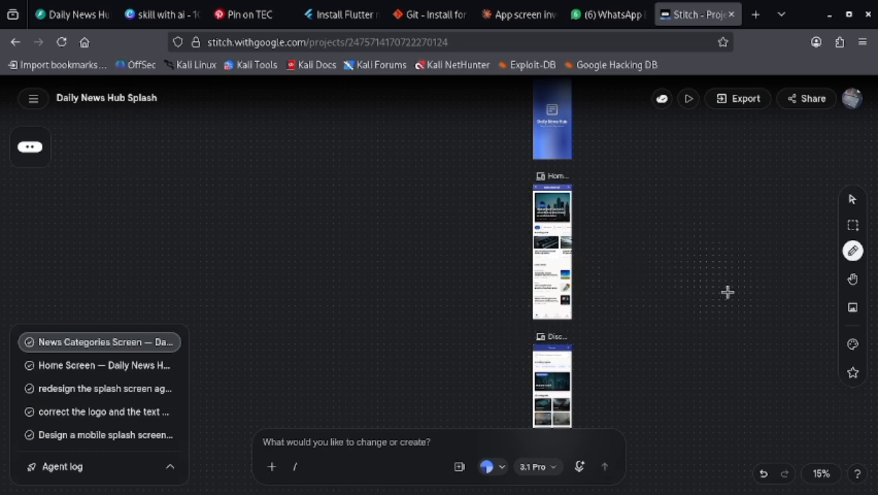
{"action": "key", "text": "space"}
{"action": "mouse_move", "coordinate": [704, 240]}
{"action": "left_mouse_down"}
{"action": "mouse_move", "coordinate": [635, 285]}
{"action": "mouse_move", "coordinate": [587, 259]}
{"action": "left_mouse_up"}
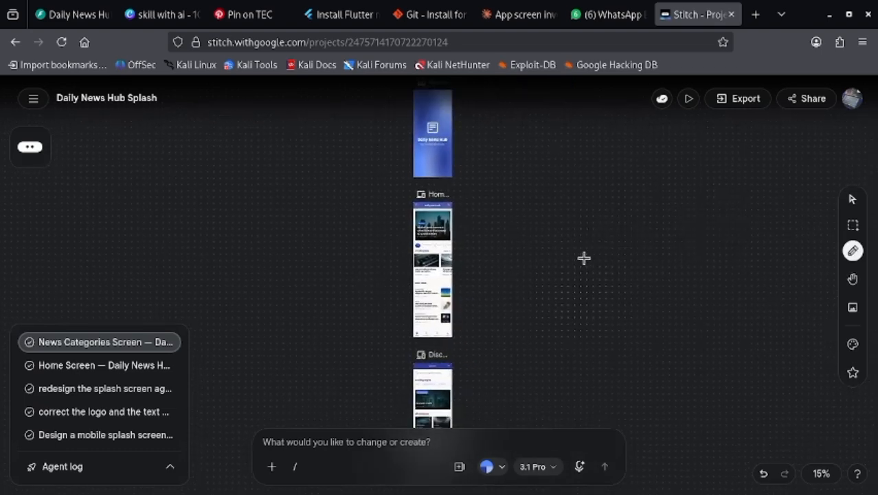
{"action": "mouse_move", "coordinate": [601, 330]}
{"action": "left_mouse_down"}
{"action": "mouse_move", "coordinate": [611, 207]}
{"action": "mouse_move", "coordinate": [604, 334]}
{"action": "left_mouse_up"}
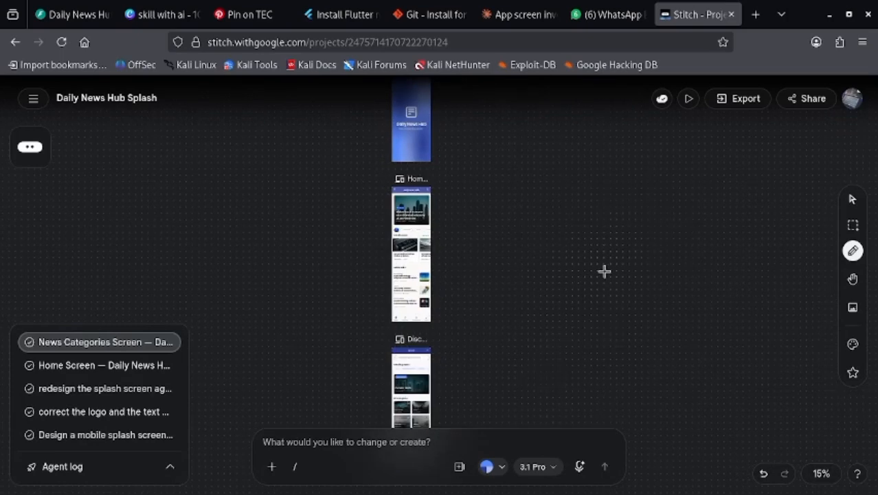
- Delete the blank Daily News Hub Logo image from the canvas
{"action": "scroll", "coordinate": [593, 275], "scroll_direction": "up", "scroll_amount": 3}
{"action": "scroll", "coordinate": [592, 276], "scroll_direction": "up", "scroll_amount": 1}
{"action": "scroll", "coordinate": [603, 283], "scroll_direction": "up", "scroll_amount": 1}
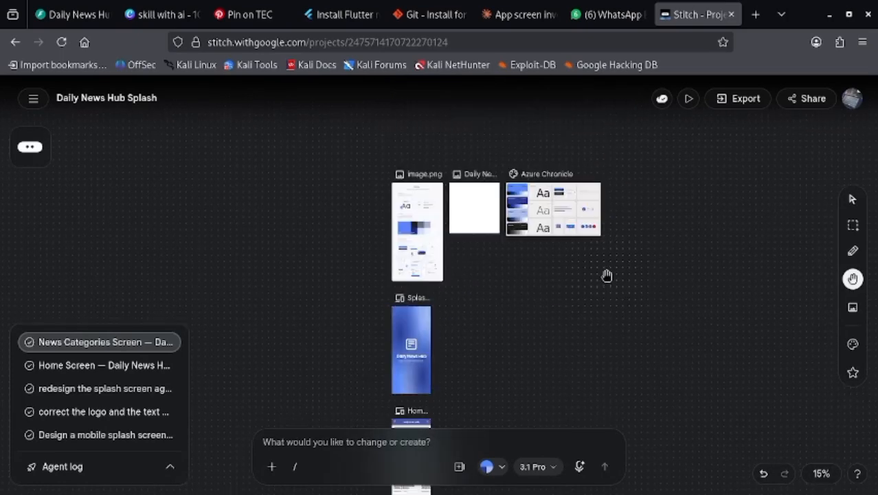
{"action": "double_click", "coordinate": [478, 194]}
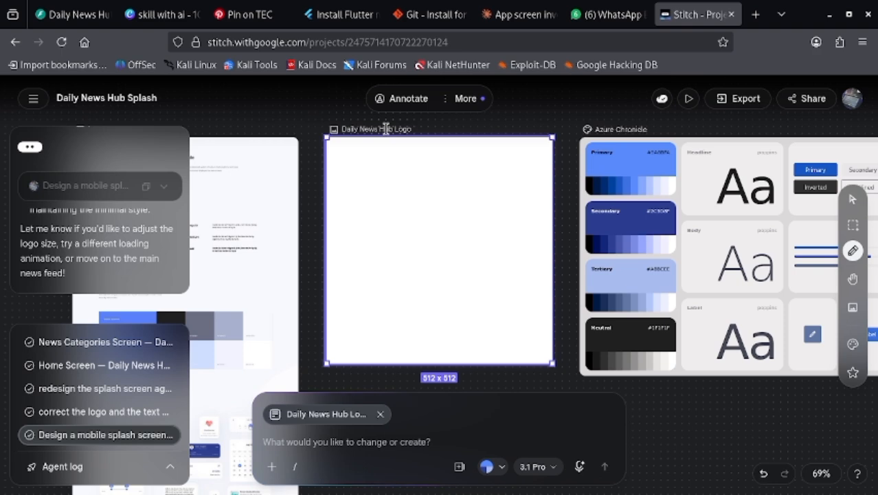
{"action": "key", "text": "Delete"}
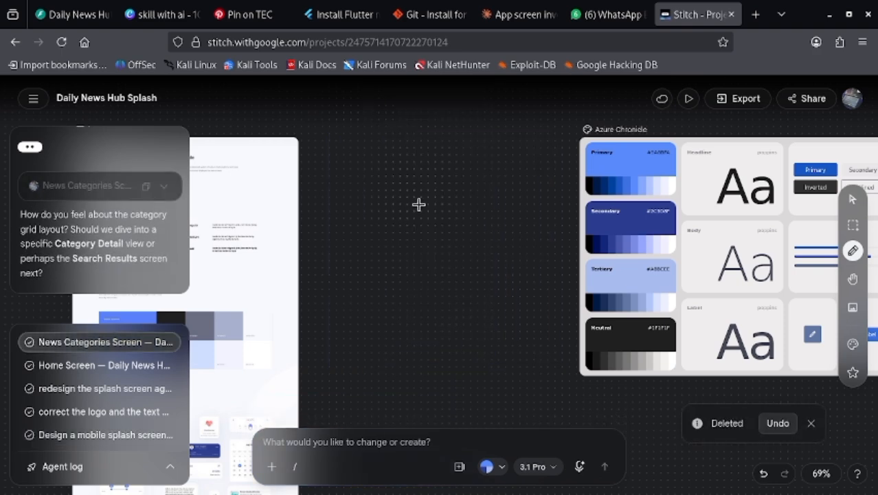
- Select everything on the canvas and export it in the .zip format
{"action": "scroll", "coordinate": [448, 292], "scroll_direction": "down", "scroll_amount": 5}
{"action": "scroll", "coordinate": [447, 292], "scroll_direction": "down", "scroll_amount": 3}
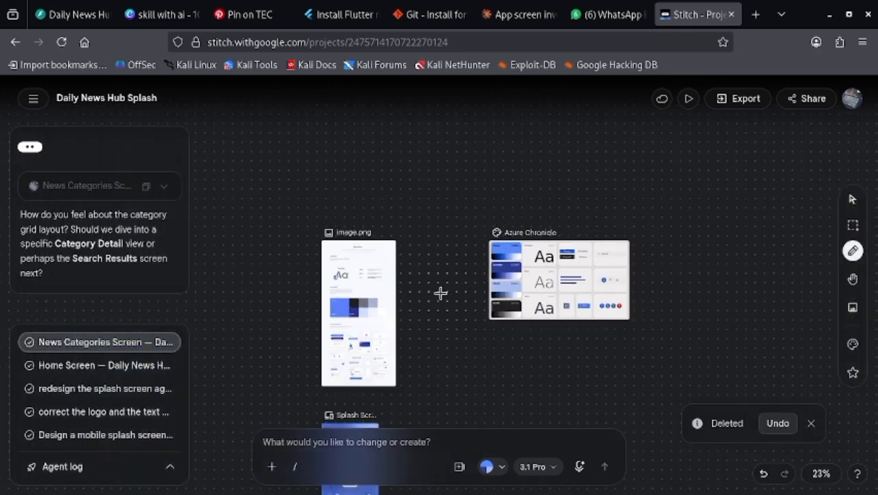
{"action": "scroll", "coordinate": [448, 292], "scroll_direction": "down", "scroll_amount": 5}
{"action": "scroll", "coordinate": [435, 290], "scroll_direction": "up", "scroll_amount": 4}
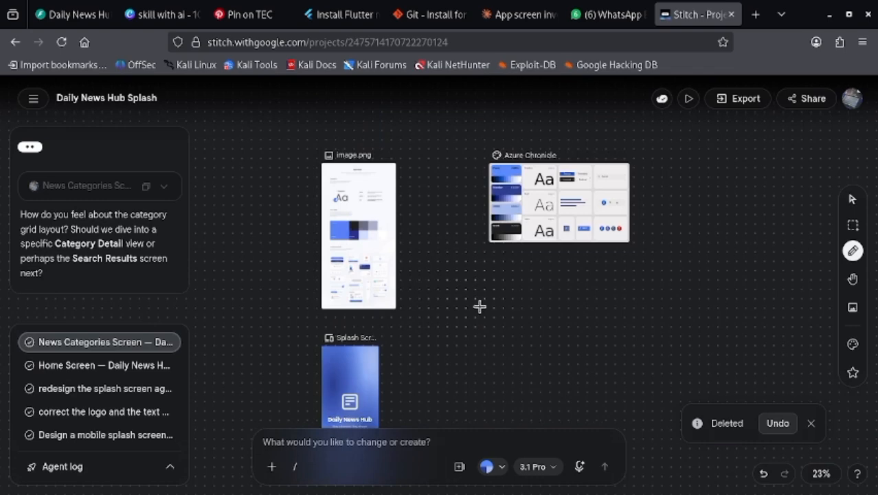
{"action": "key", "text": "ctrl+a"}
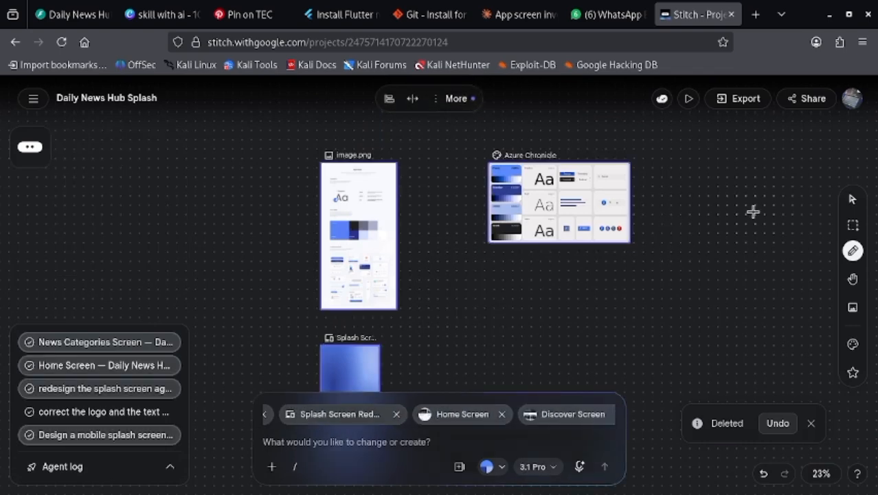
{"action": "left_click", "coordinate": [724, 107]}
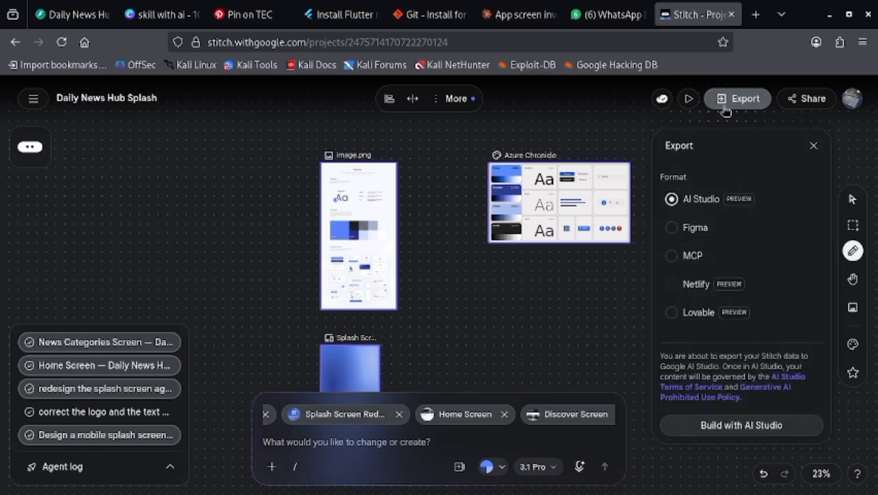
{"action": "scroll", "coordinate": [722, 238], "scroll_direction": "down", "scroll_amount": 1}
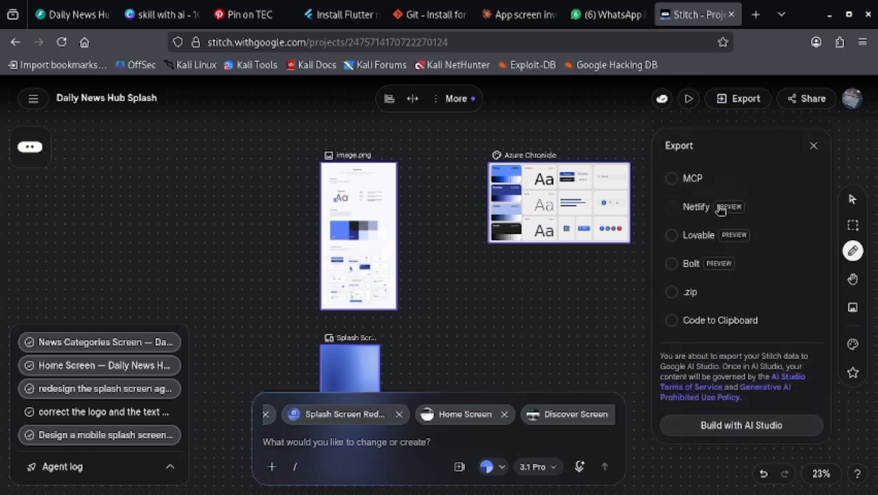
{"action": "scroll", "coordinate": [717, 208], "scroll_direction": "down", "scroll_amount": 2}
{"action": "scroll", "coordinate": [728, 241], "scroll_direction": "up", "scroll_amount": 3}
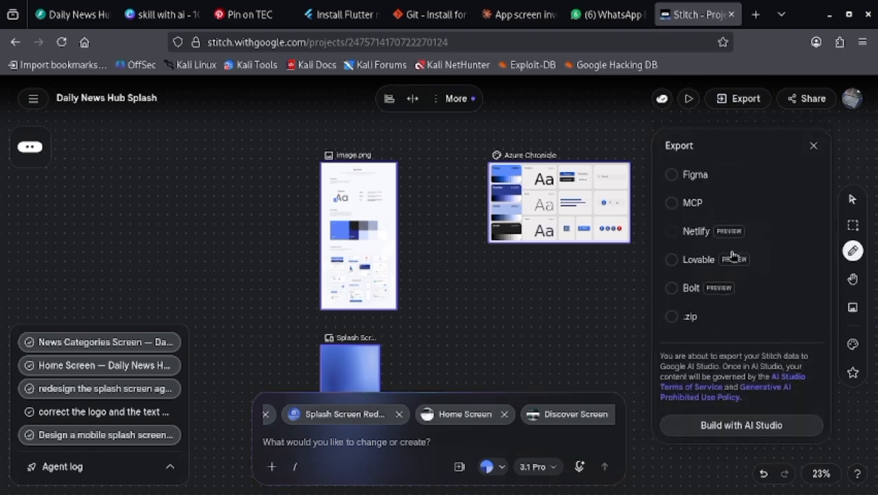
{"action": "left_click", "coordinate": [692, 323]}
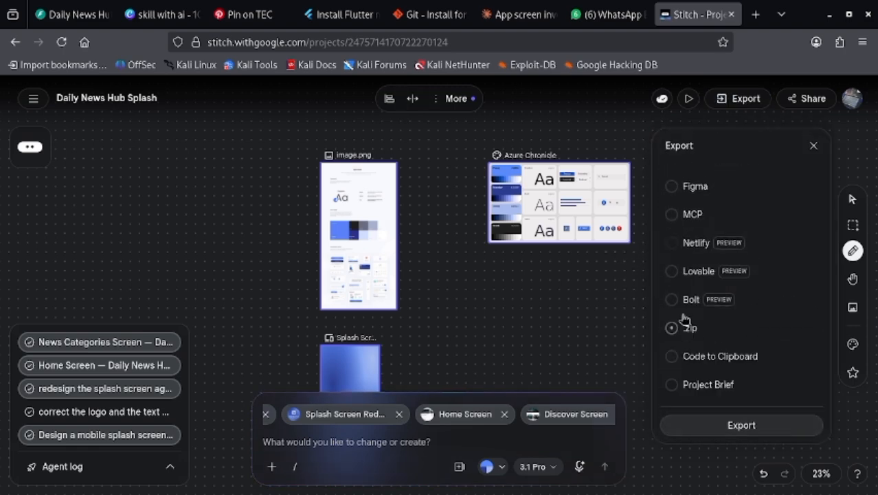
{"action": "left_click", "coordinate": [741, 424]}
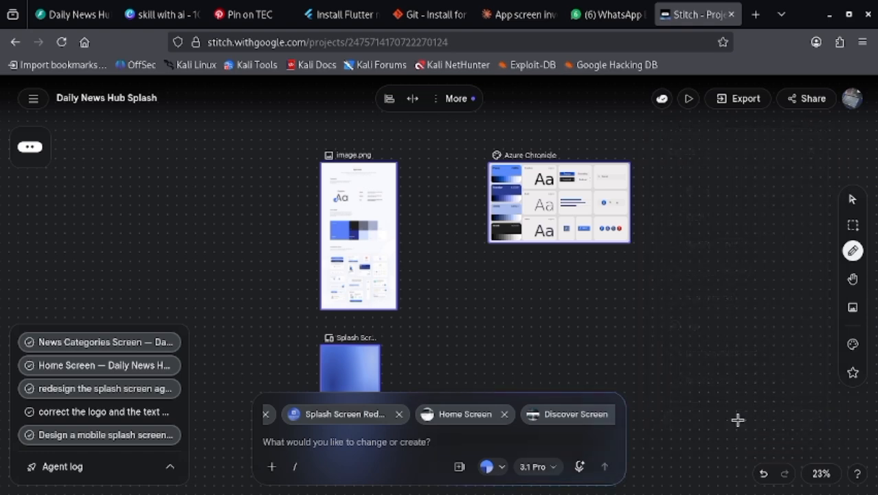